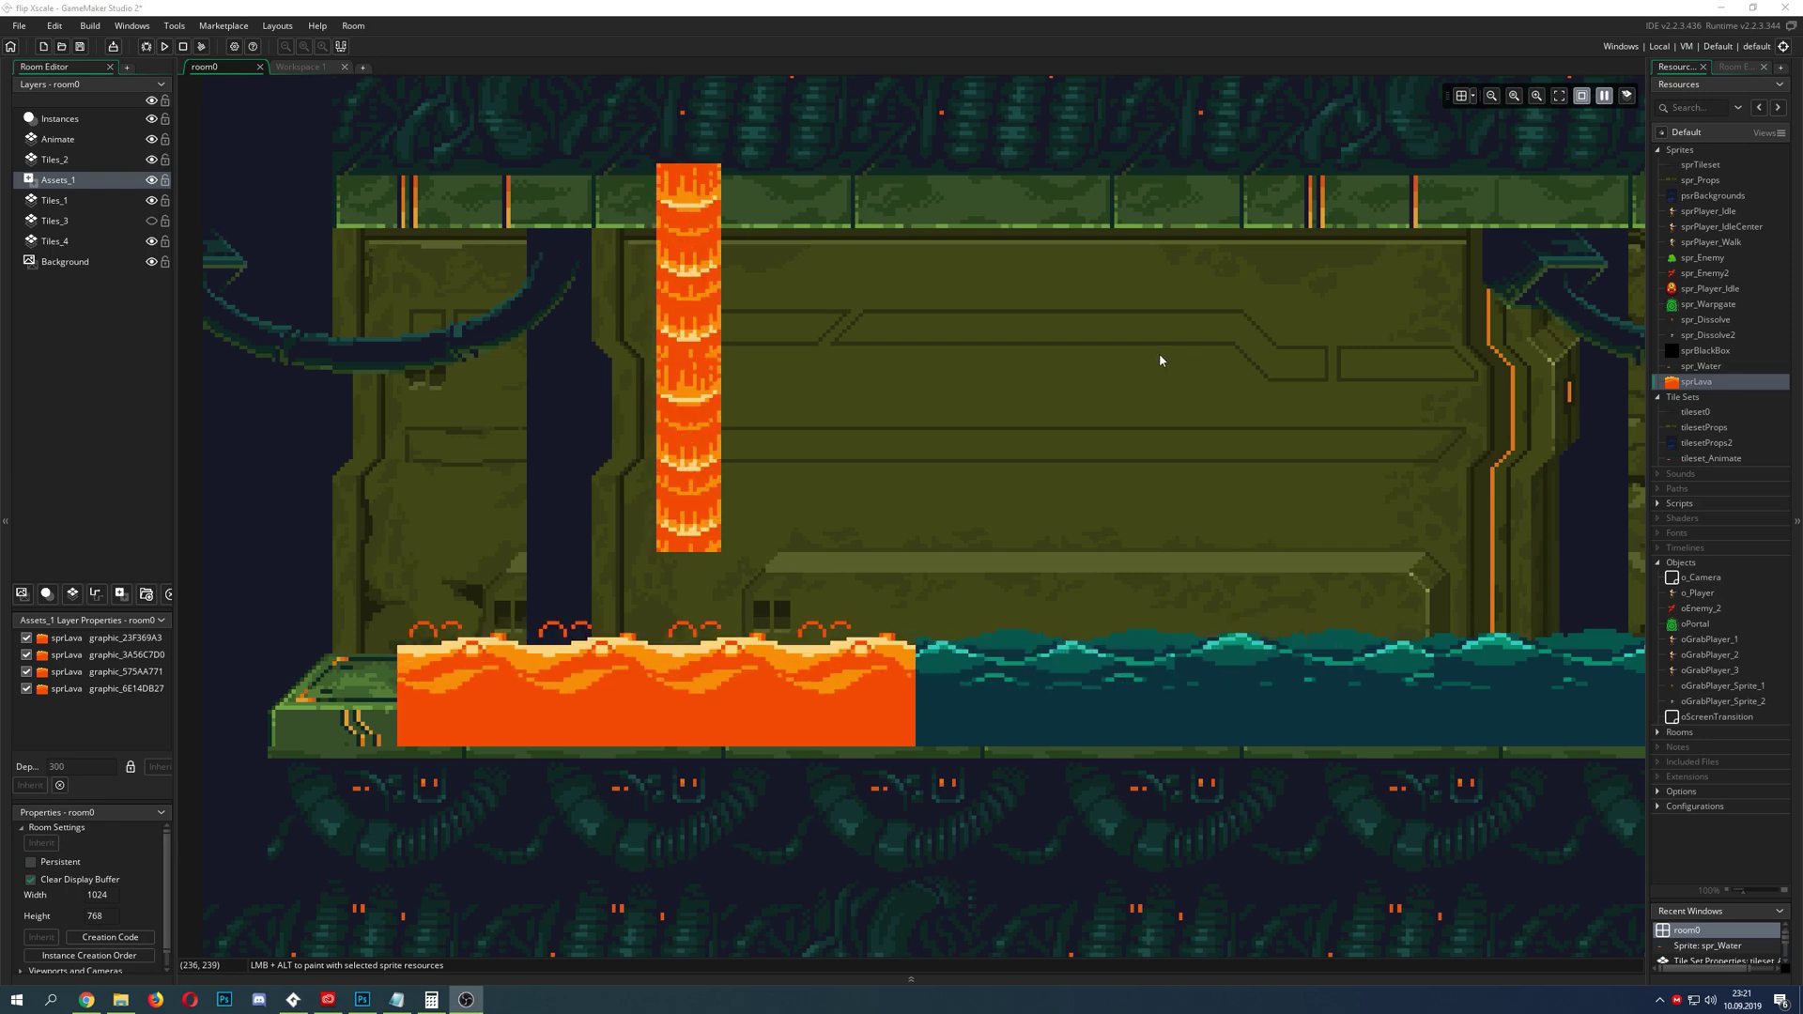
- Toggle the Assets_1 layer's visibility off and on, then make the Animate layer active
scroll(1231, 349, down, 3)
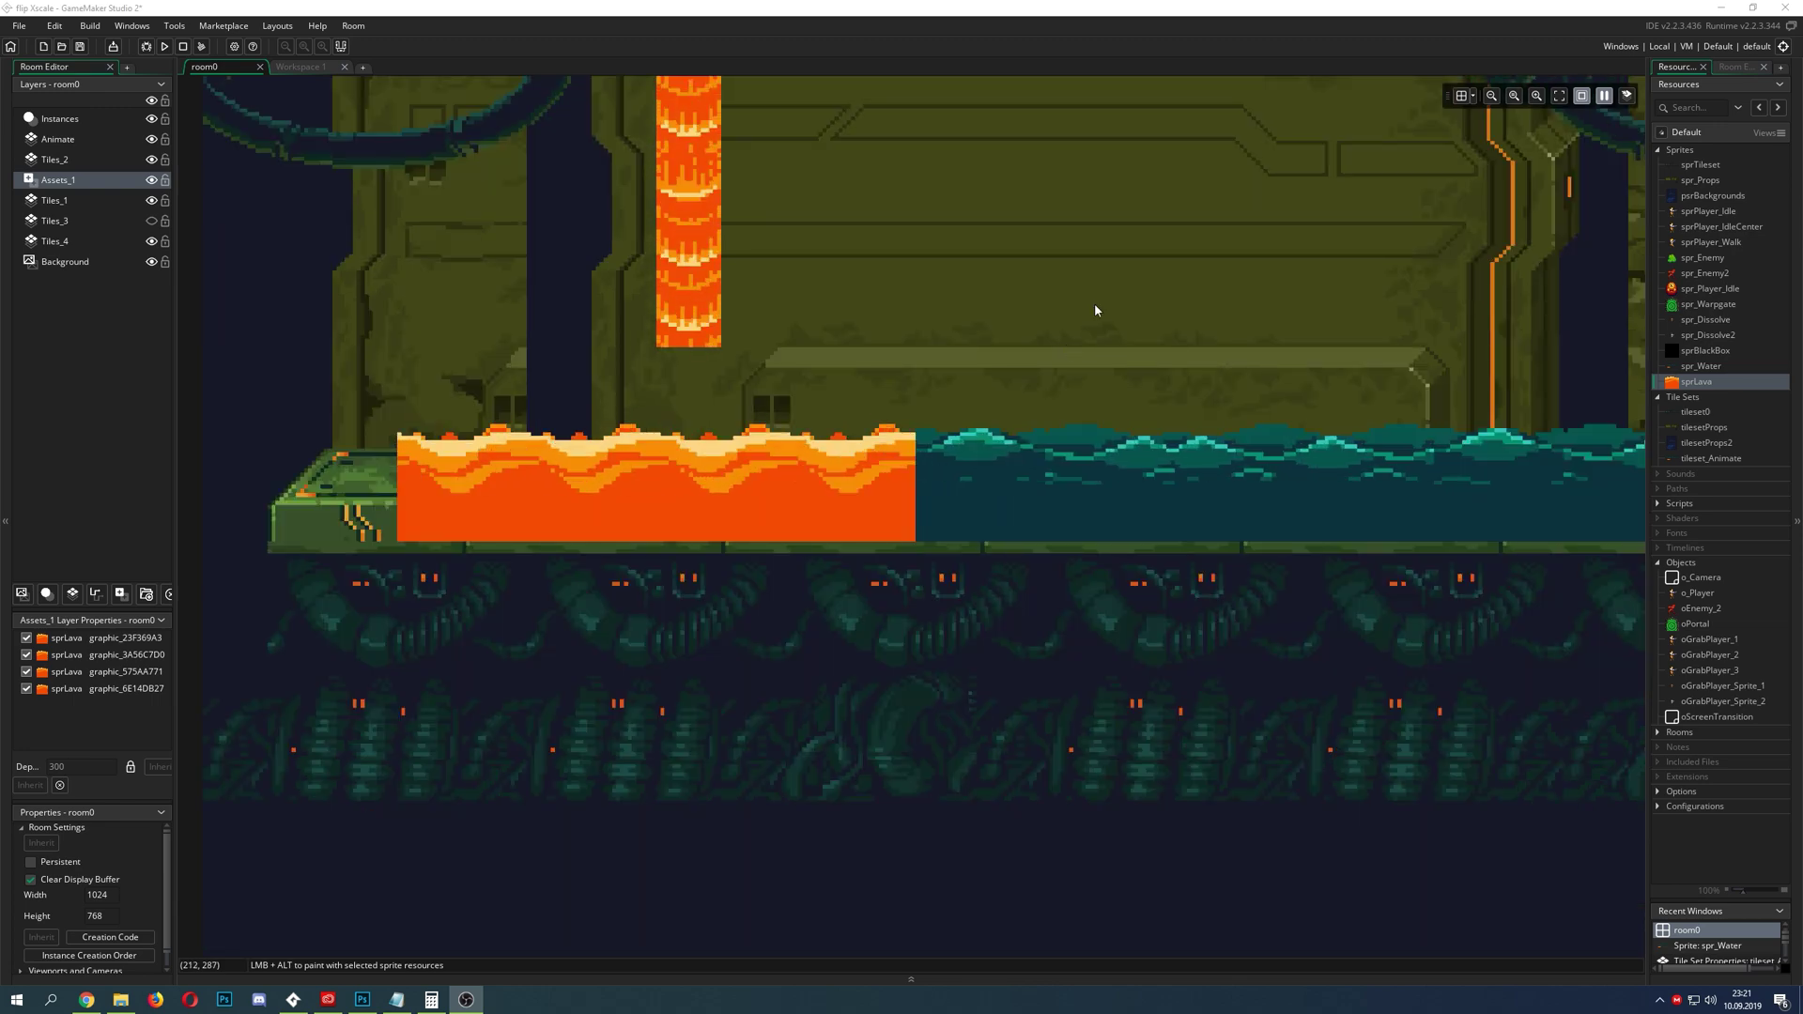
scroll(1111, 280, down, 2)
scroll(1221, 320, up, 2)
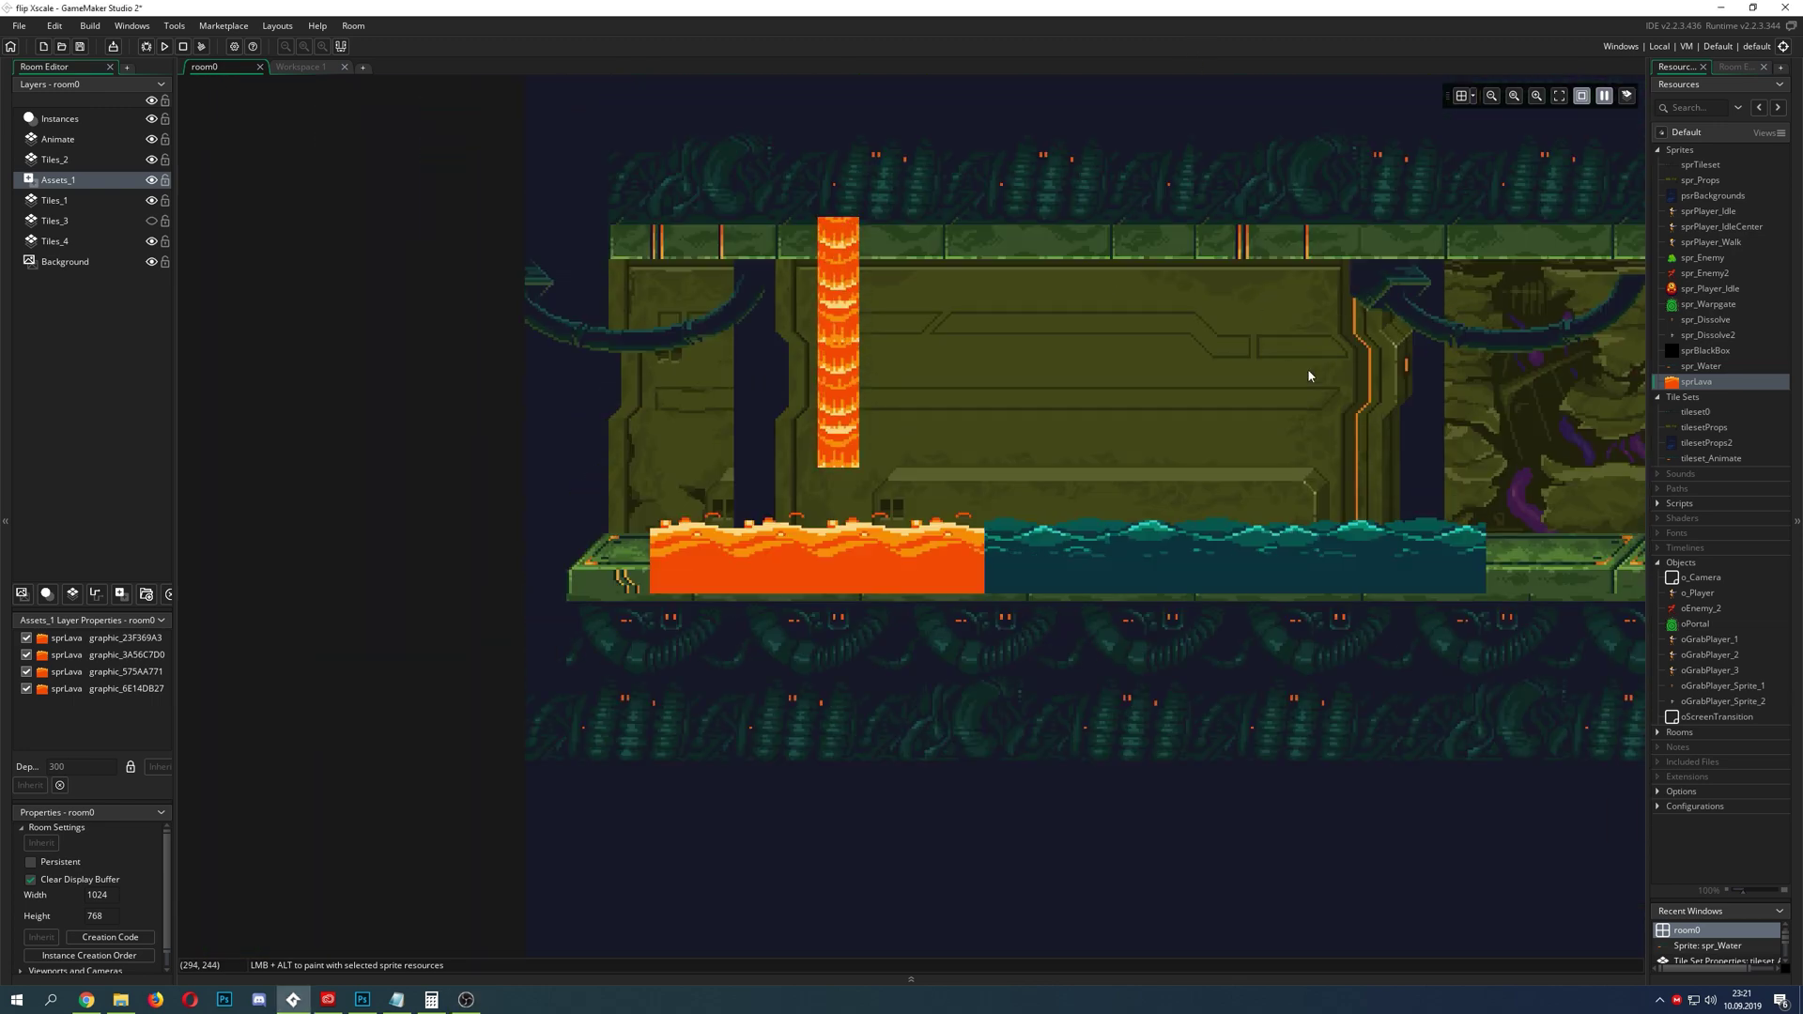
scroll(1320, 447, up, 2)
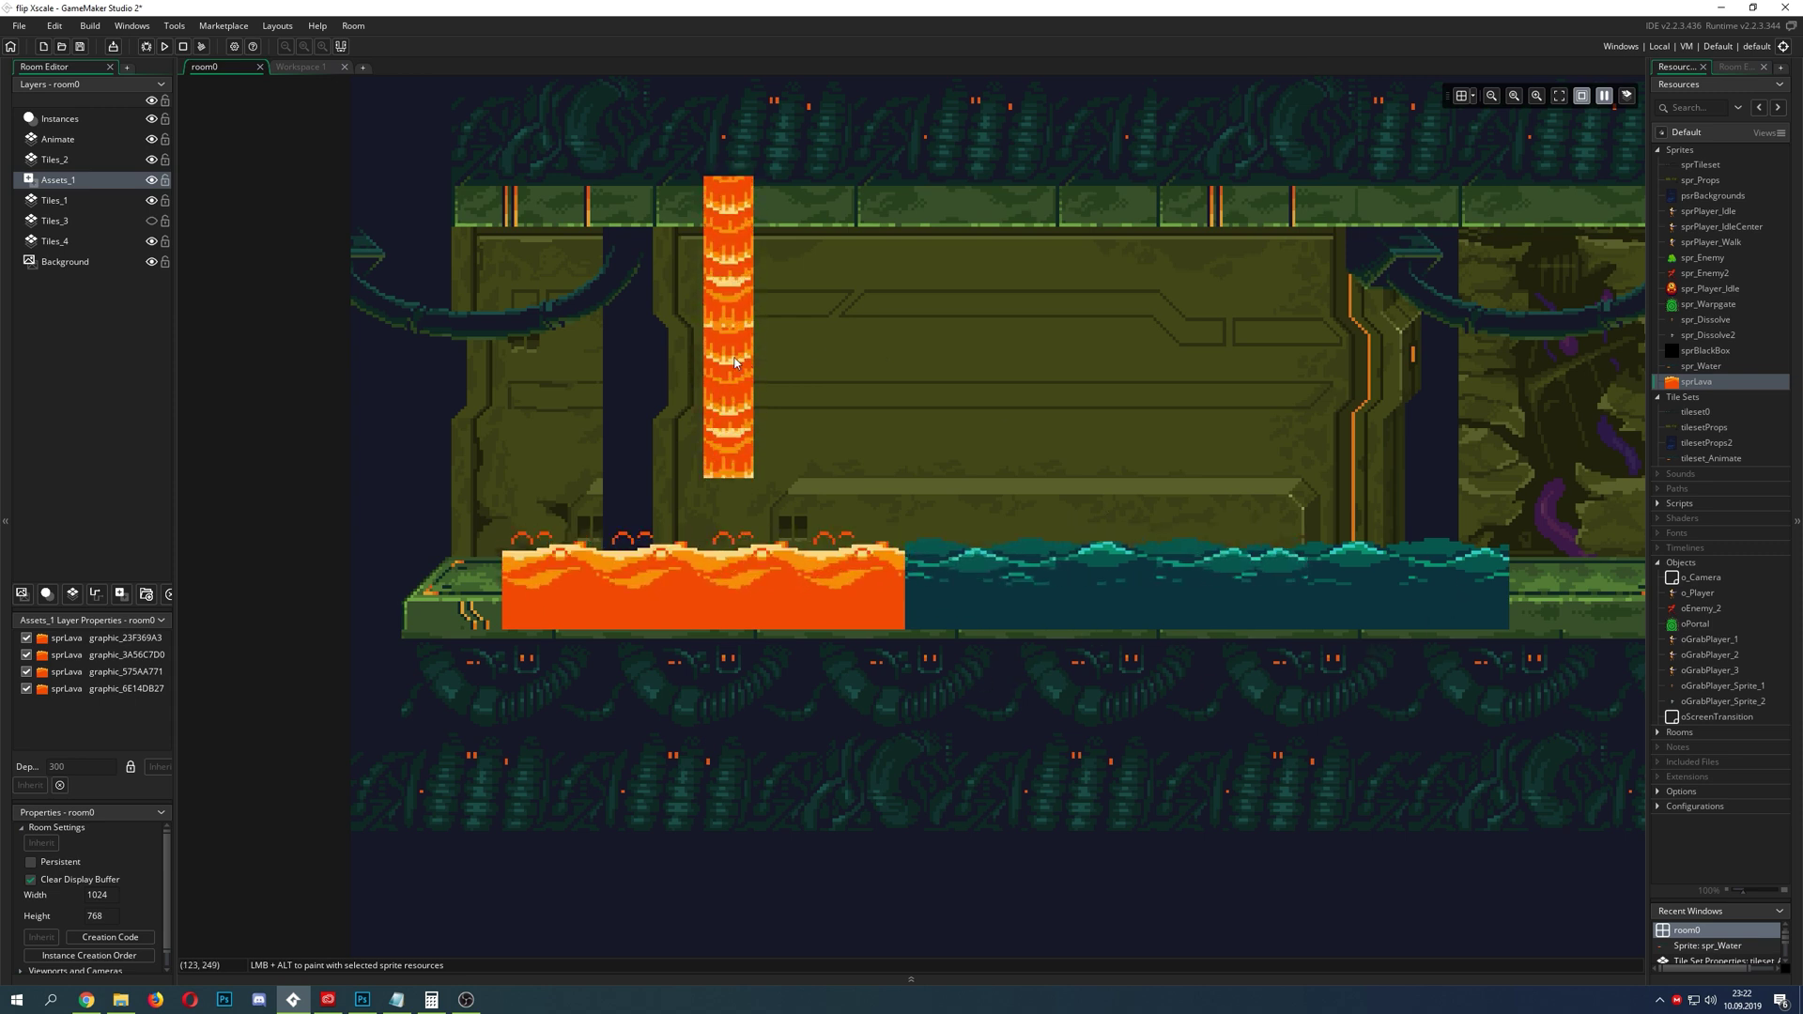
ctrl+scroll(737, 404, up, 2)
ctrl+scroll(1251, 603, down, 3)
ctrl+scroll(1249, 606, up, 3)
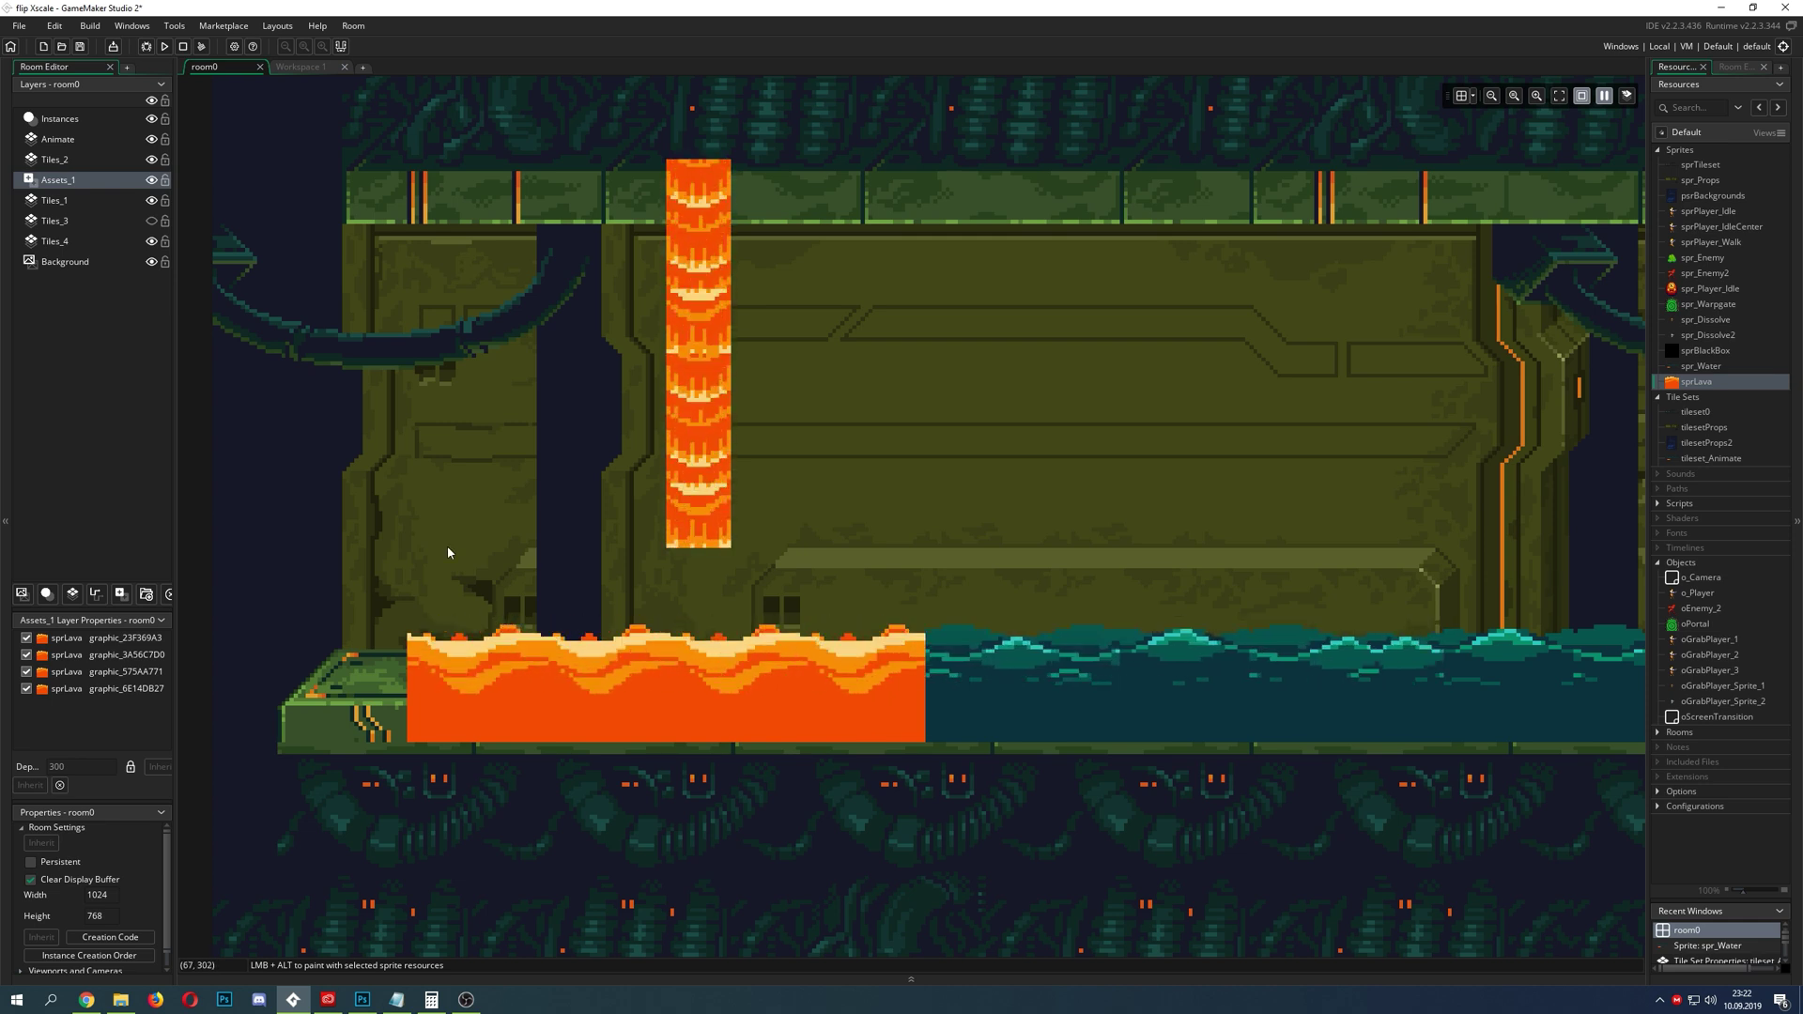
click(151, 180)
click(152, 180)
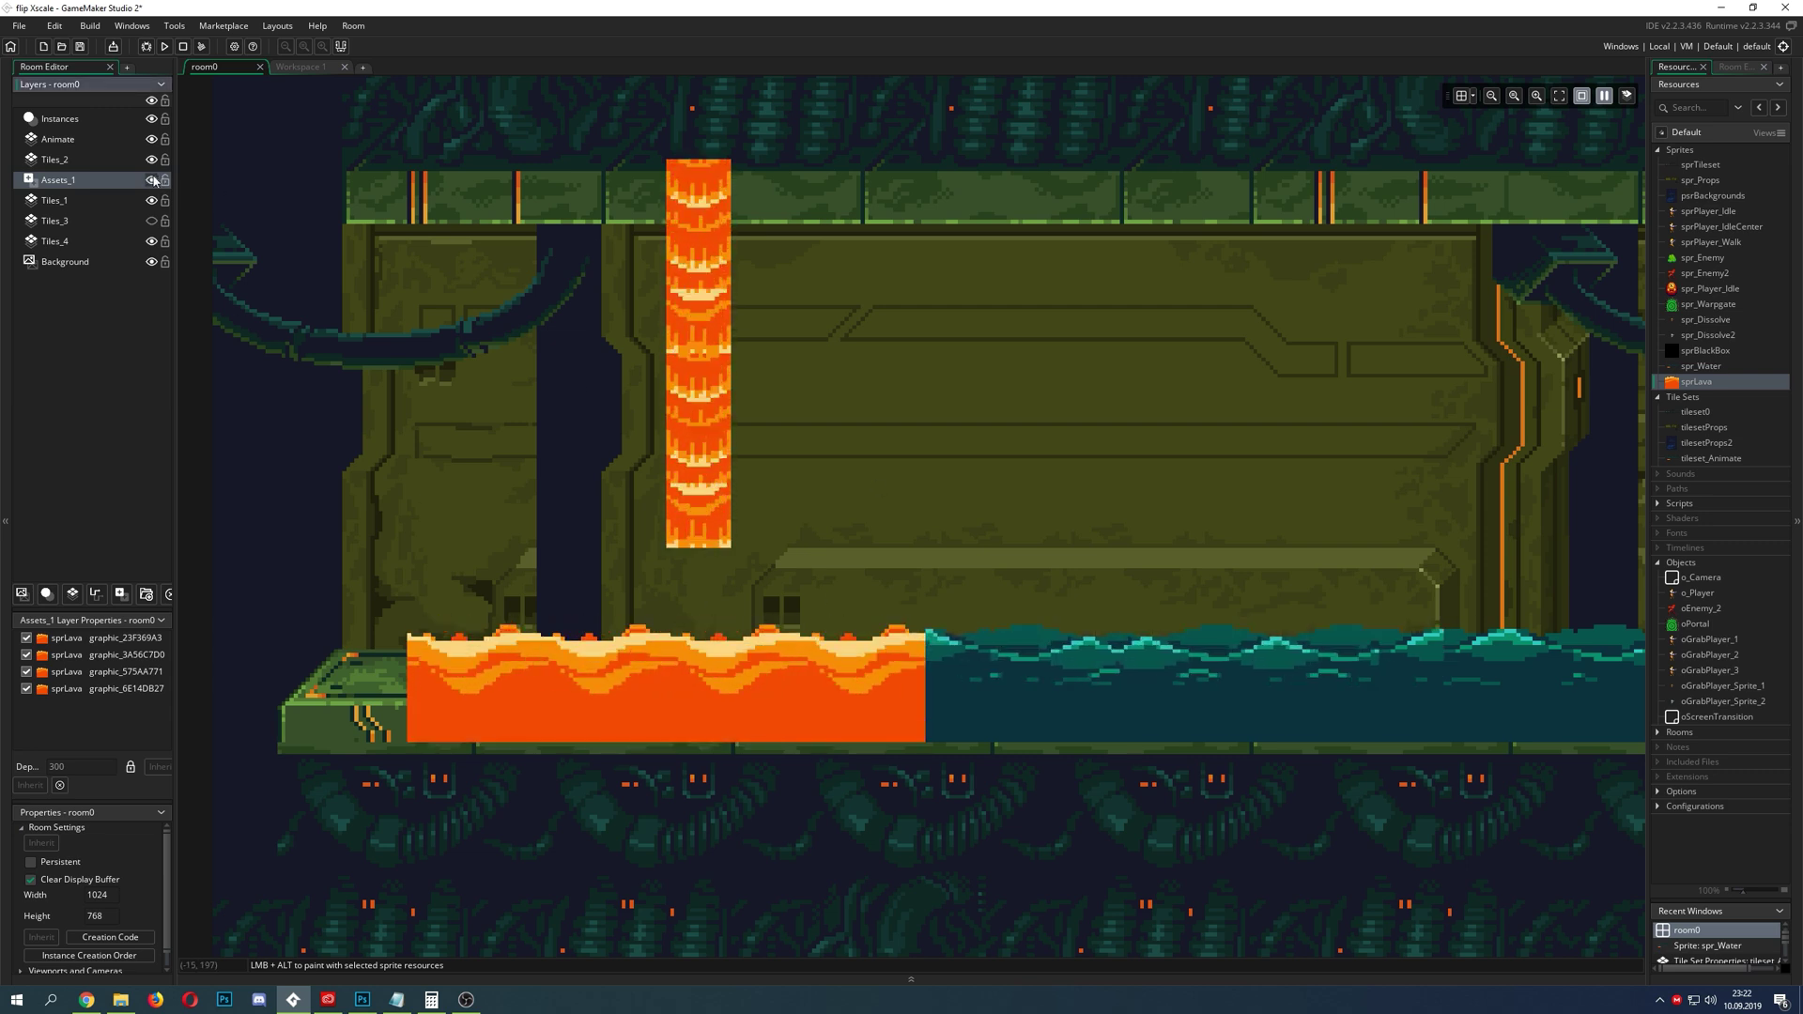
click(94, 139)
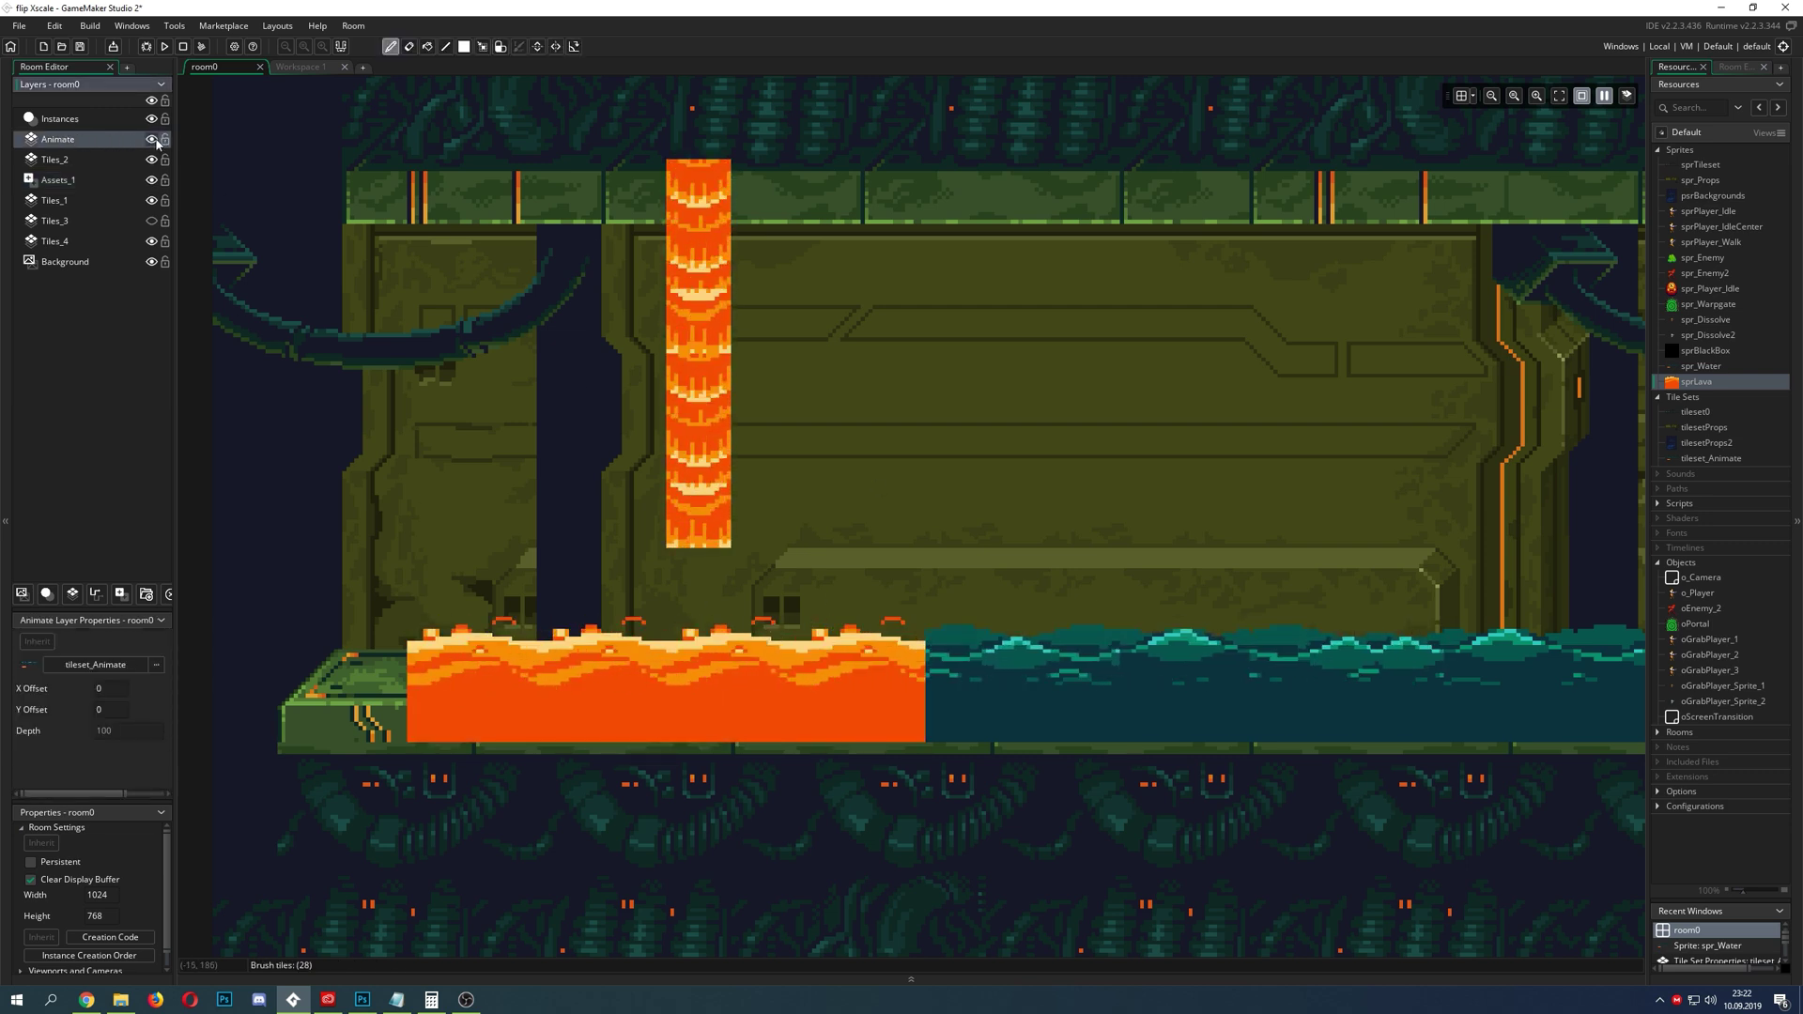
- Toggle the Animate layer's tiles, pause the room's tile animation preview, and open spr_Water
click(151, 139)
click(152, 139)
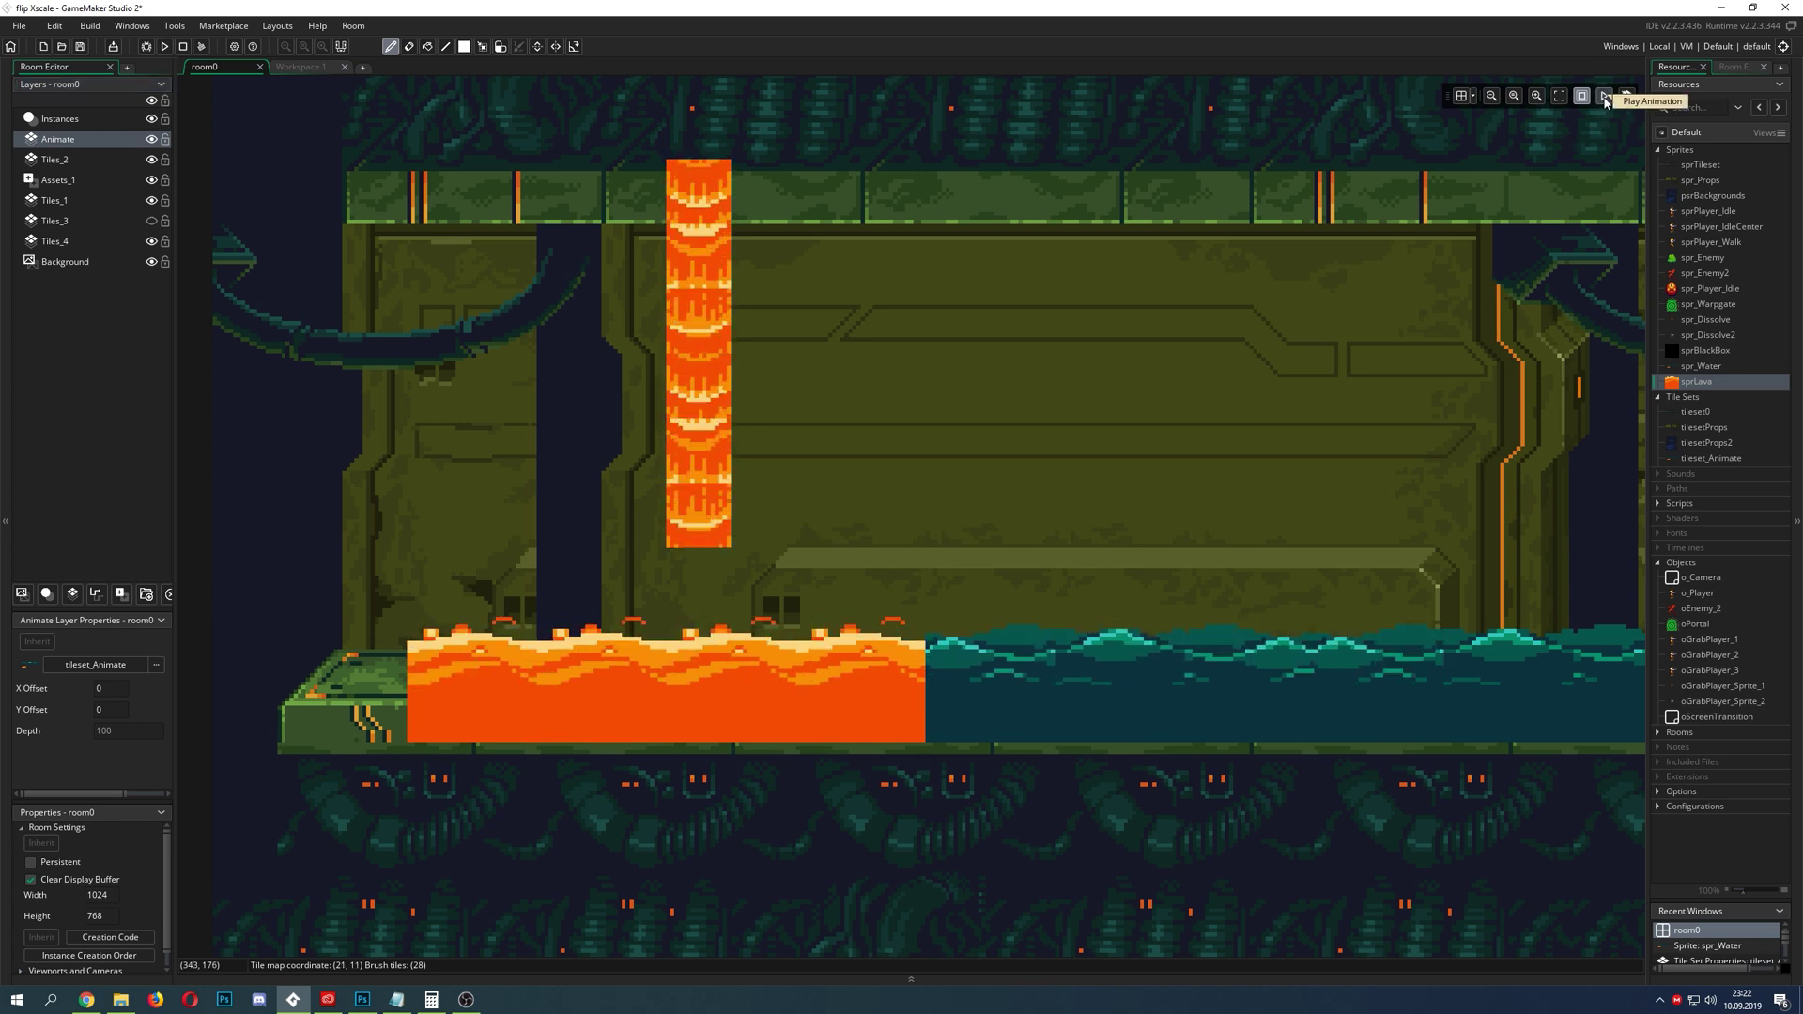
click(1606, 96)
double_click(1701, 367)
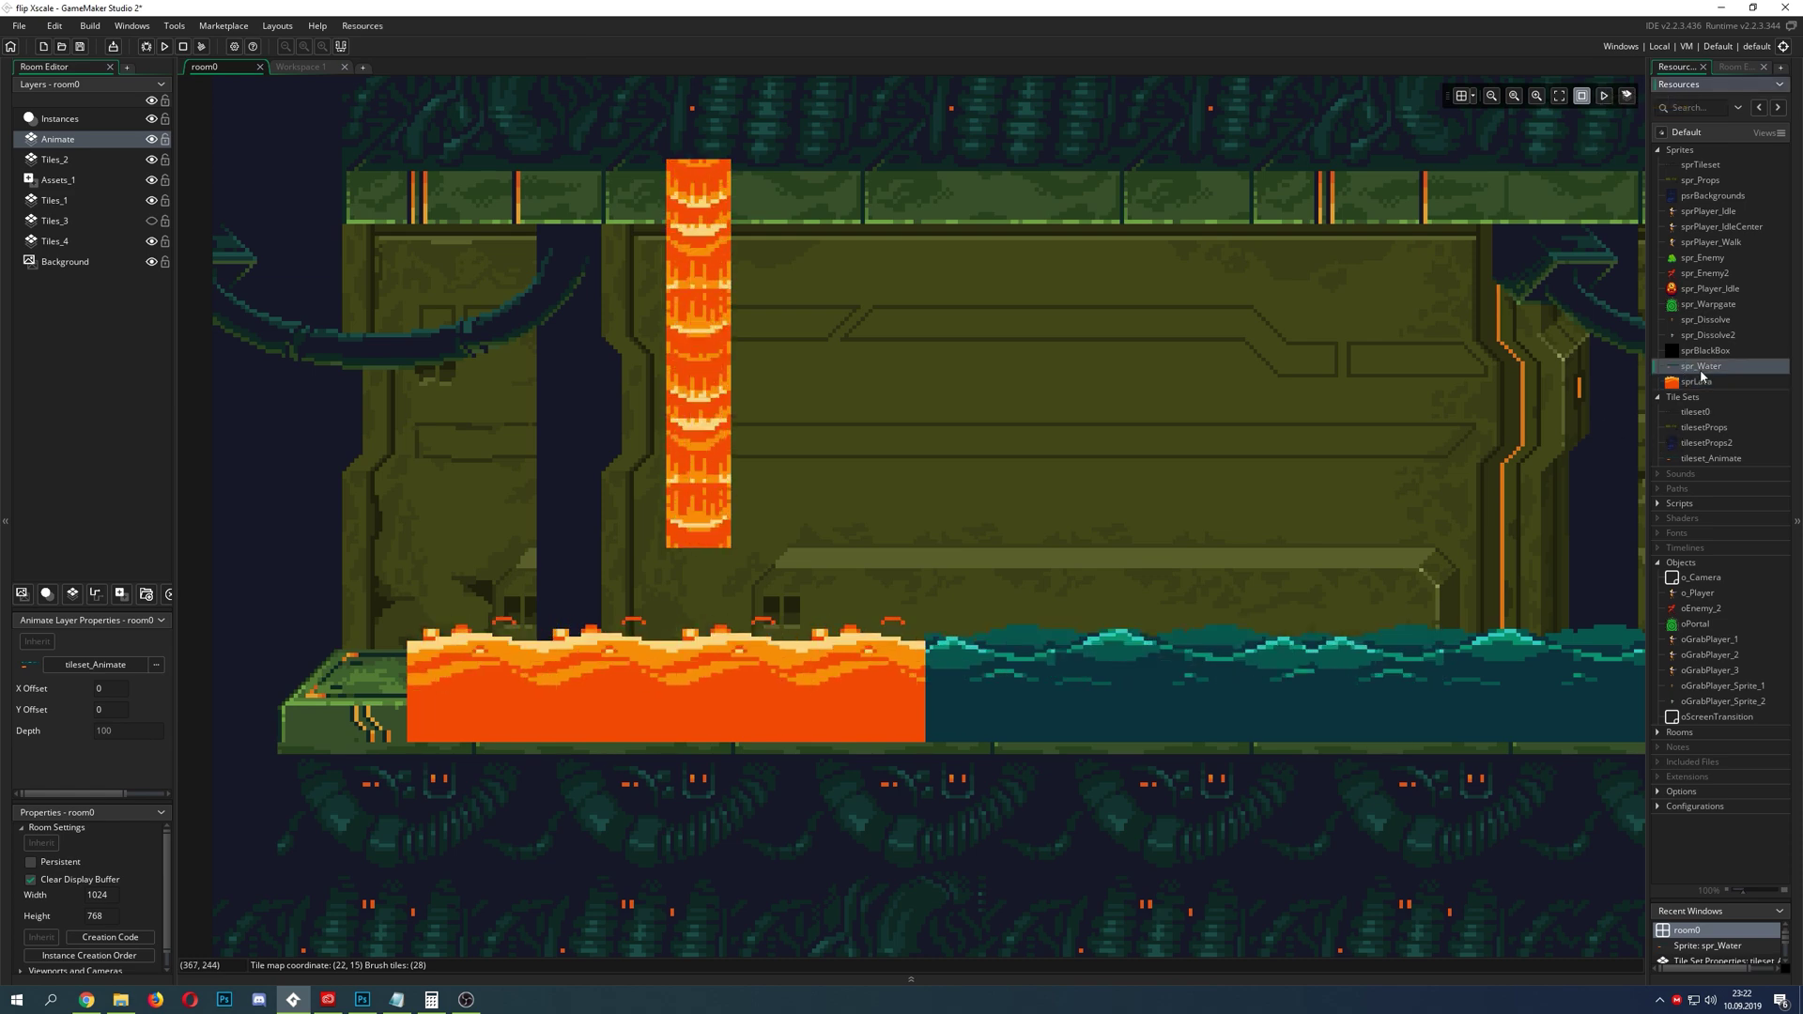
- Move the spr_Water sprite window aside and switch to water.png in Photoshop
drag(700, 317, 932, 315)
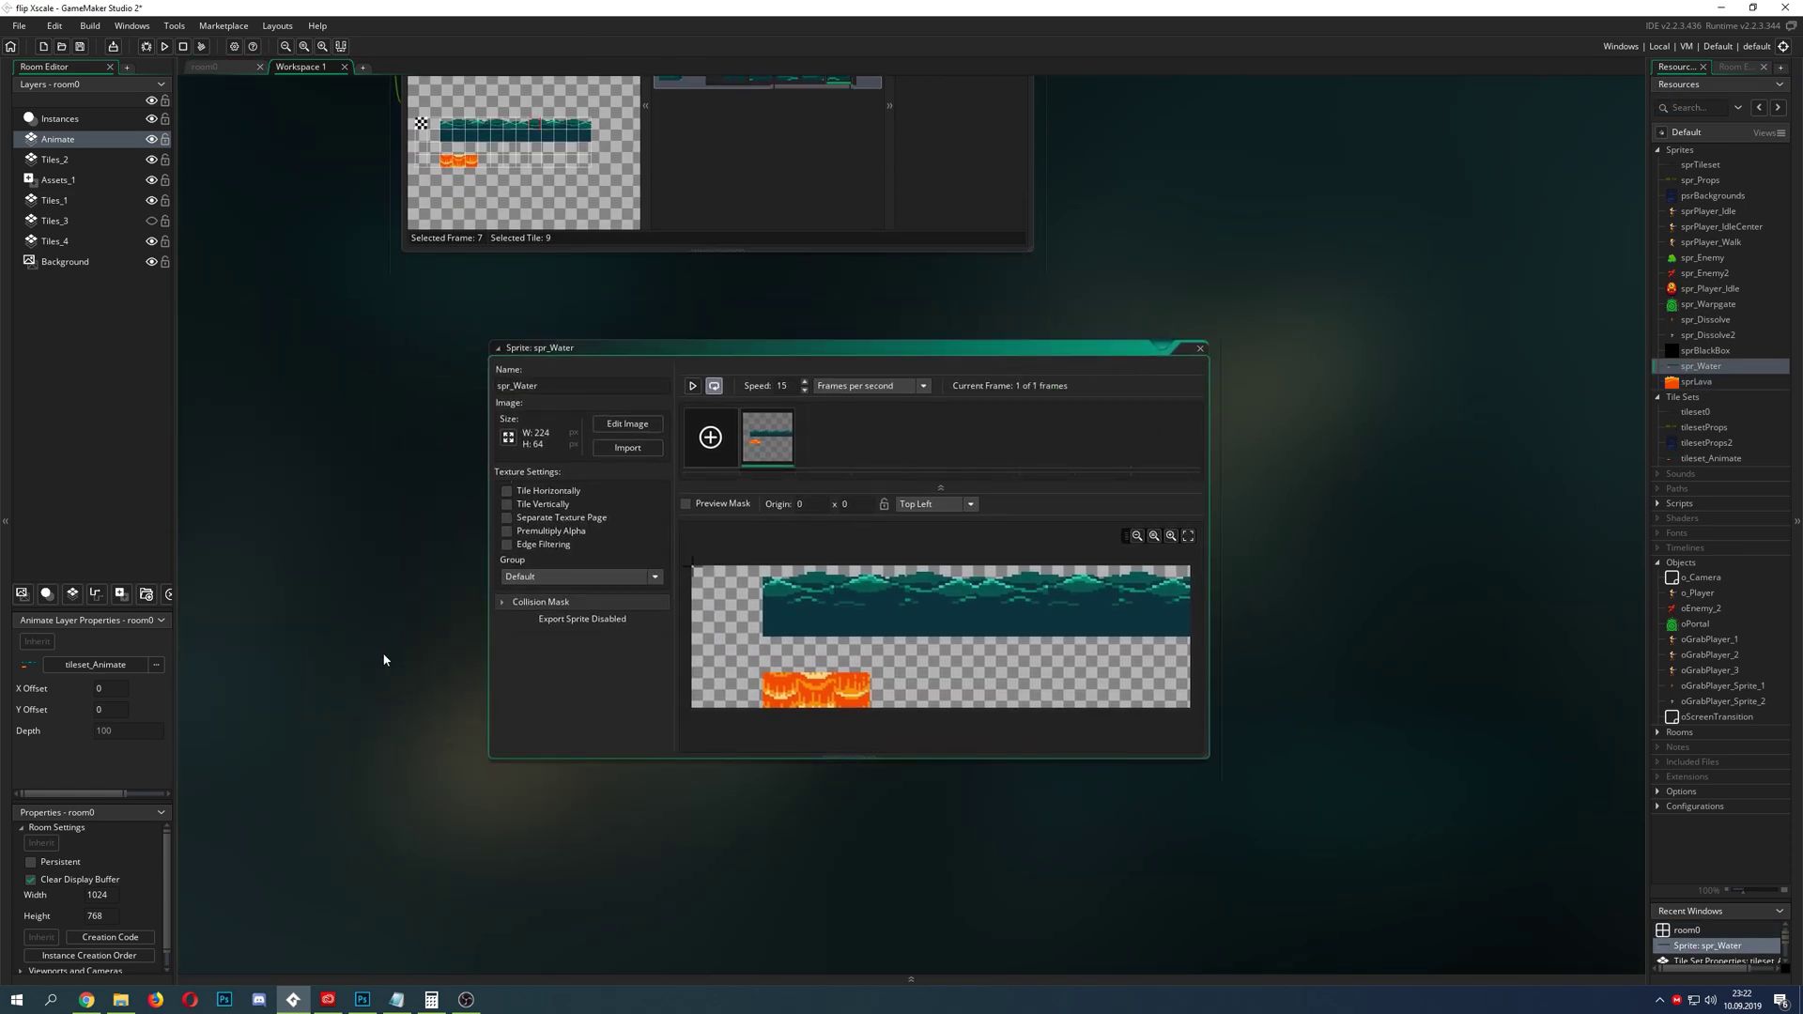
ctrl+scroll(419, 649, up, 3)
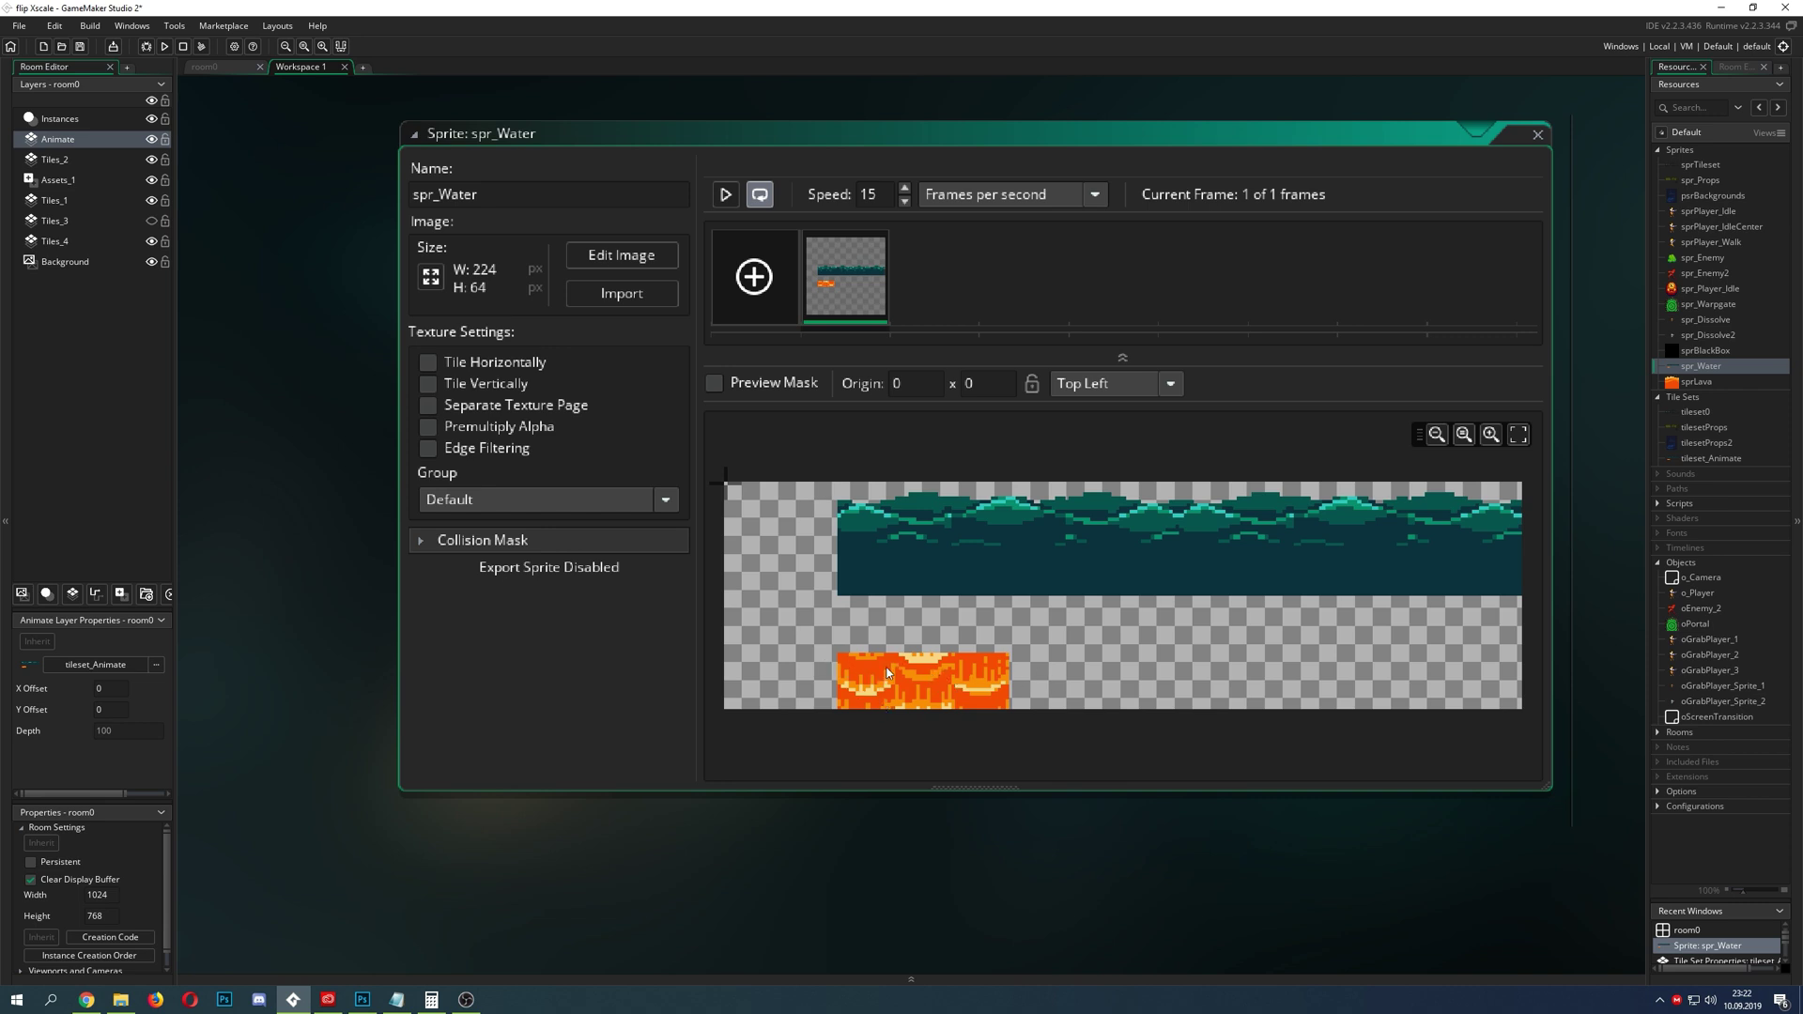
click(365, 1003)
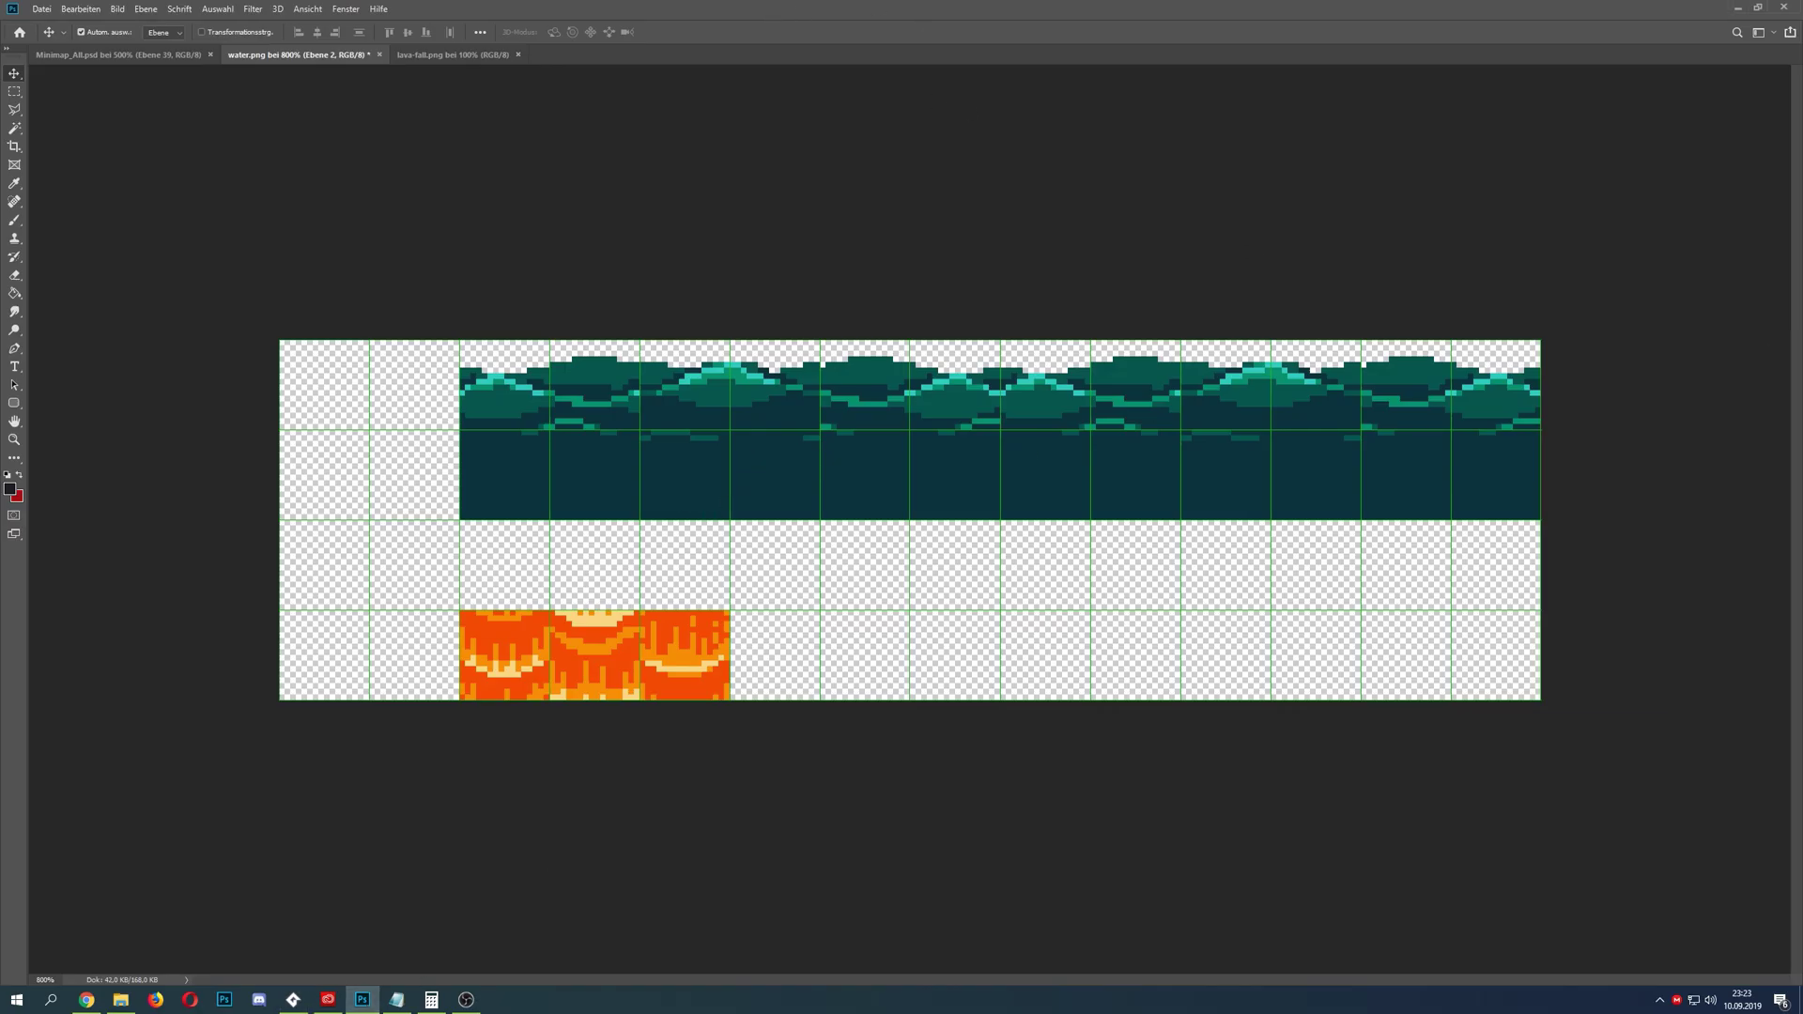
- Remove the right six water tiles from water.png, then go back to GameMaker
key(ctrl+z)
key(ctrl+shift+z)
key(ctrl+z)
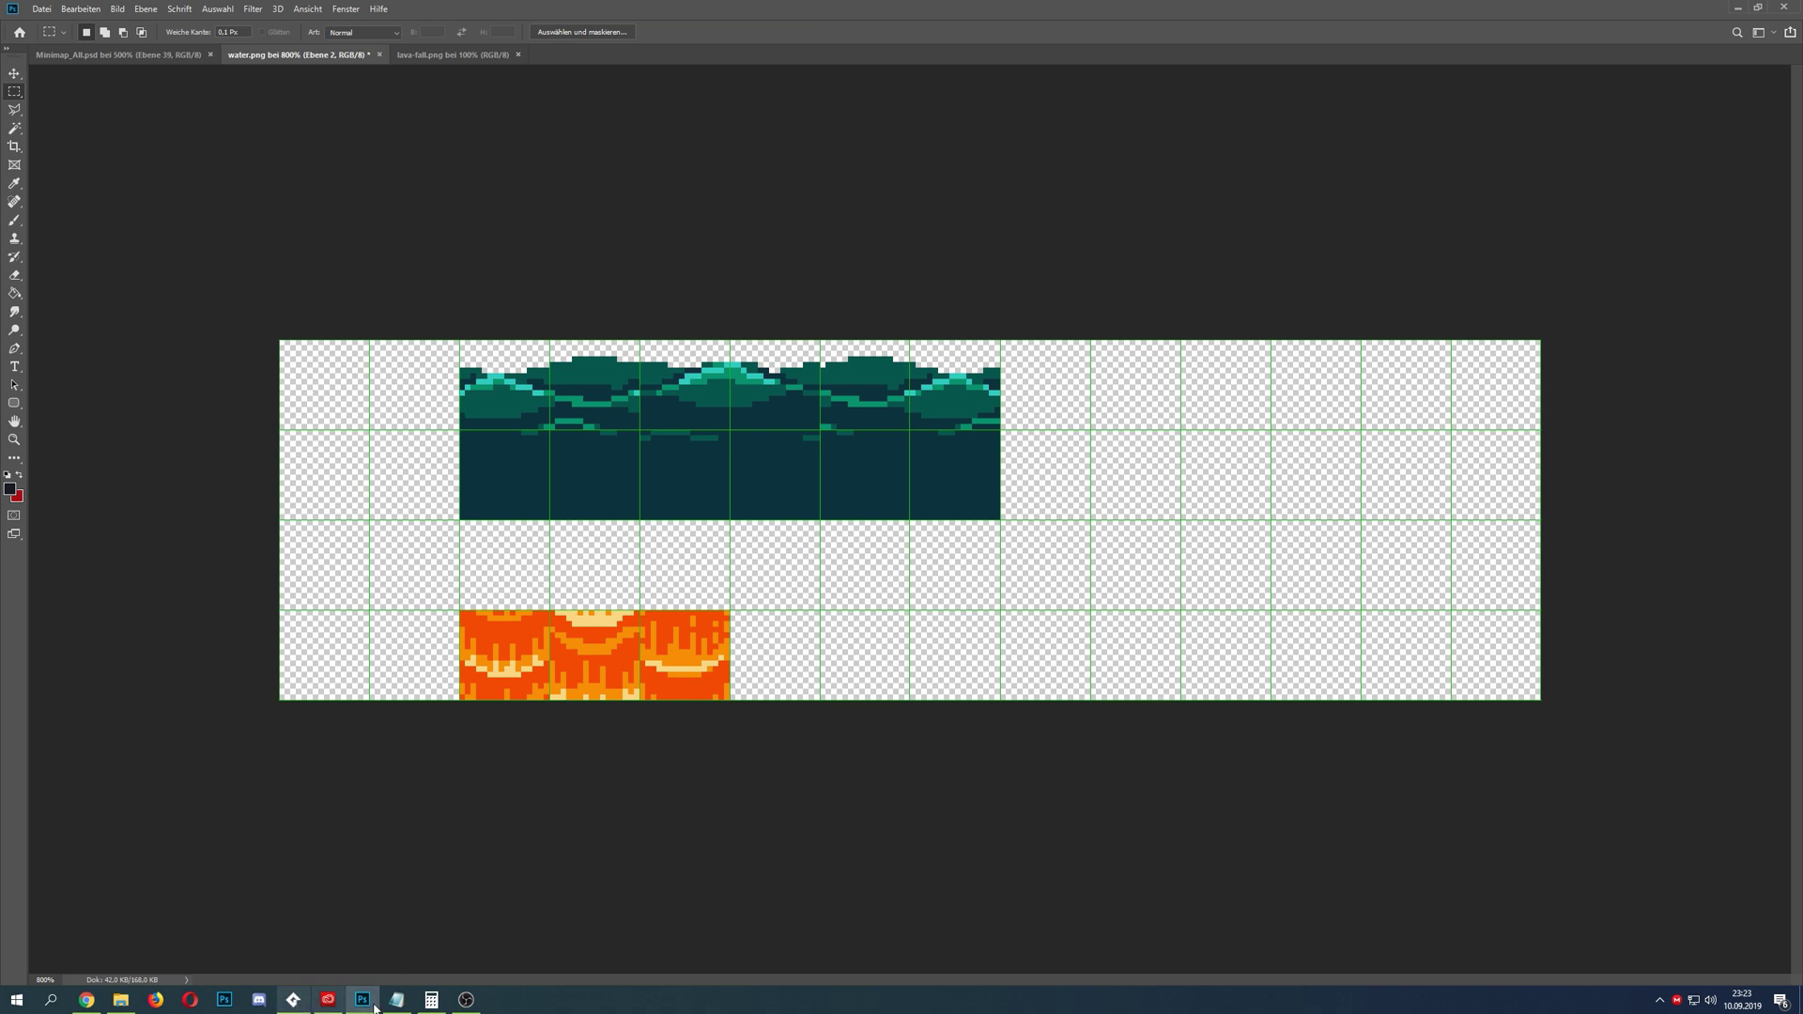
click(297, 1001)
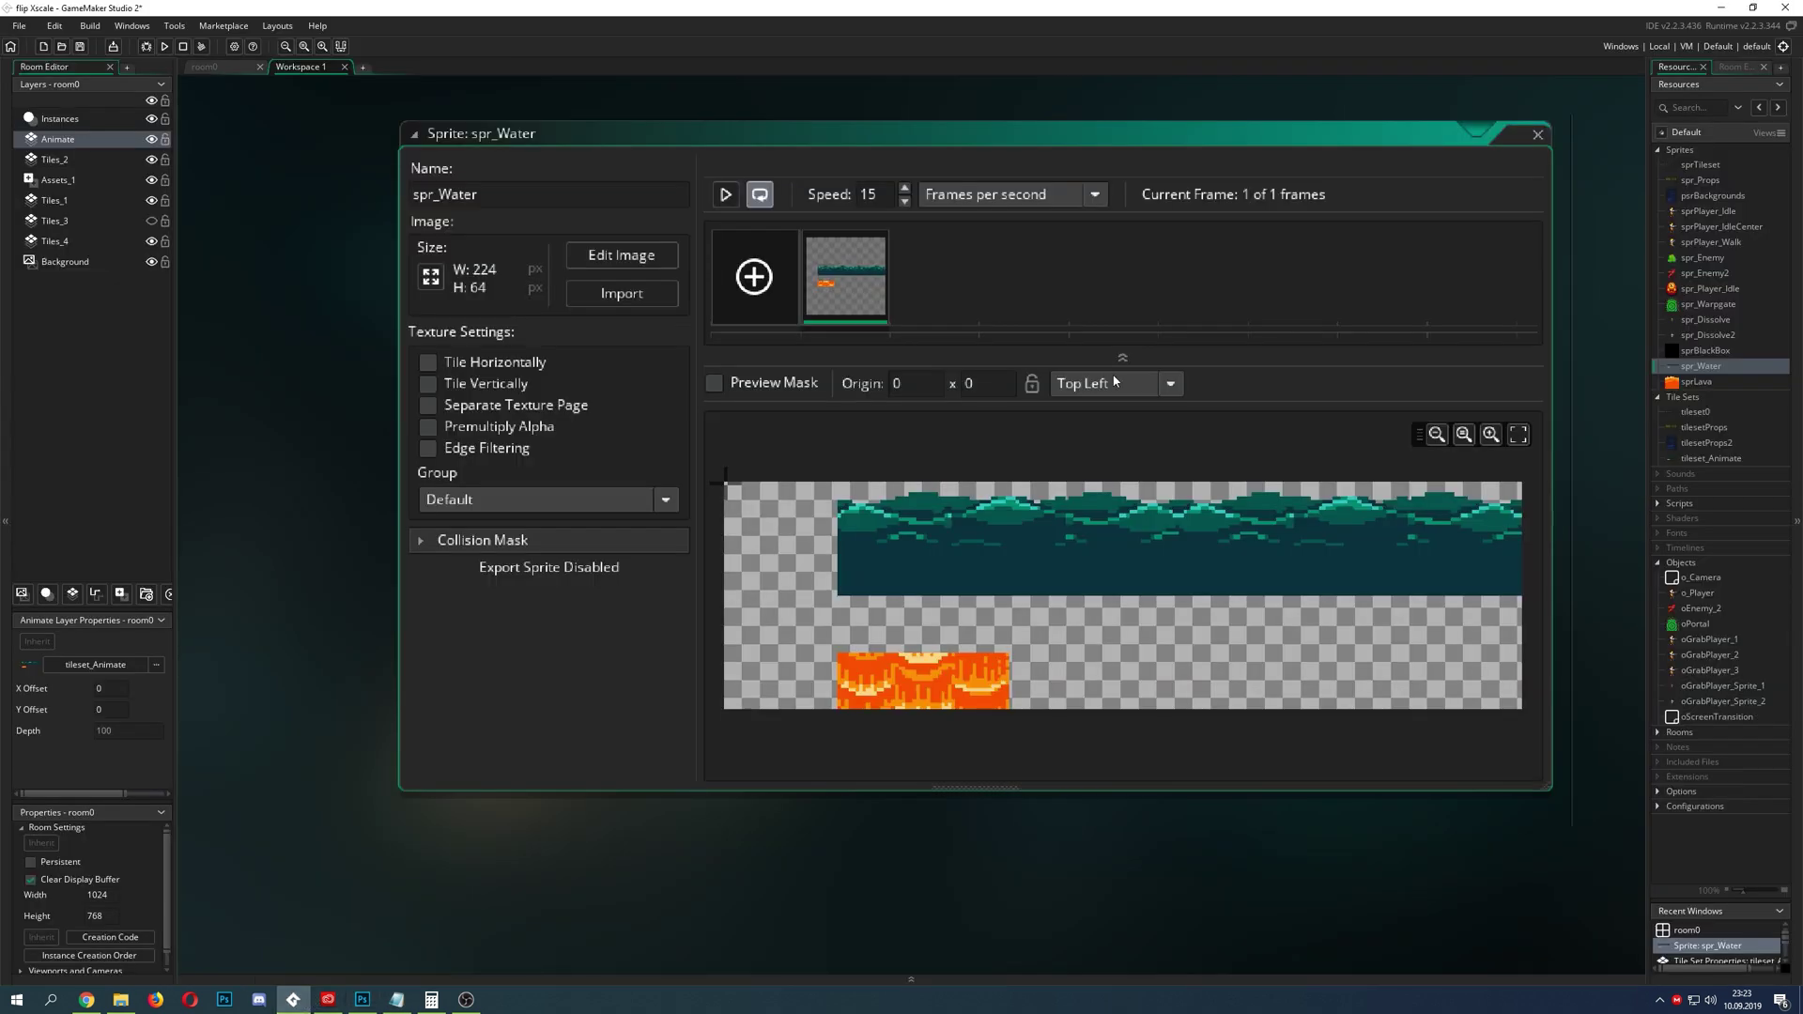
- Widen the Resources list and close the spr_Water sprite editor
drag(1250, 141, 1166, 146)
drag(1650, 294, 1529, 287)
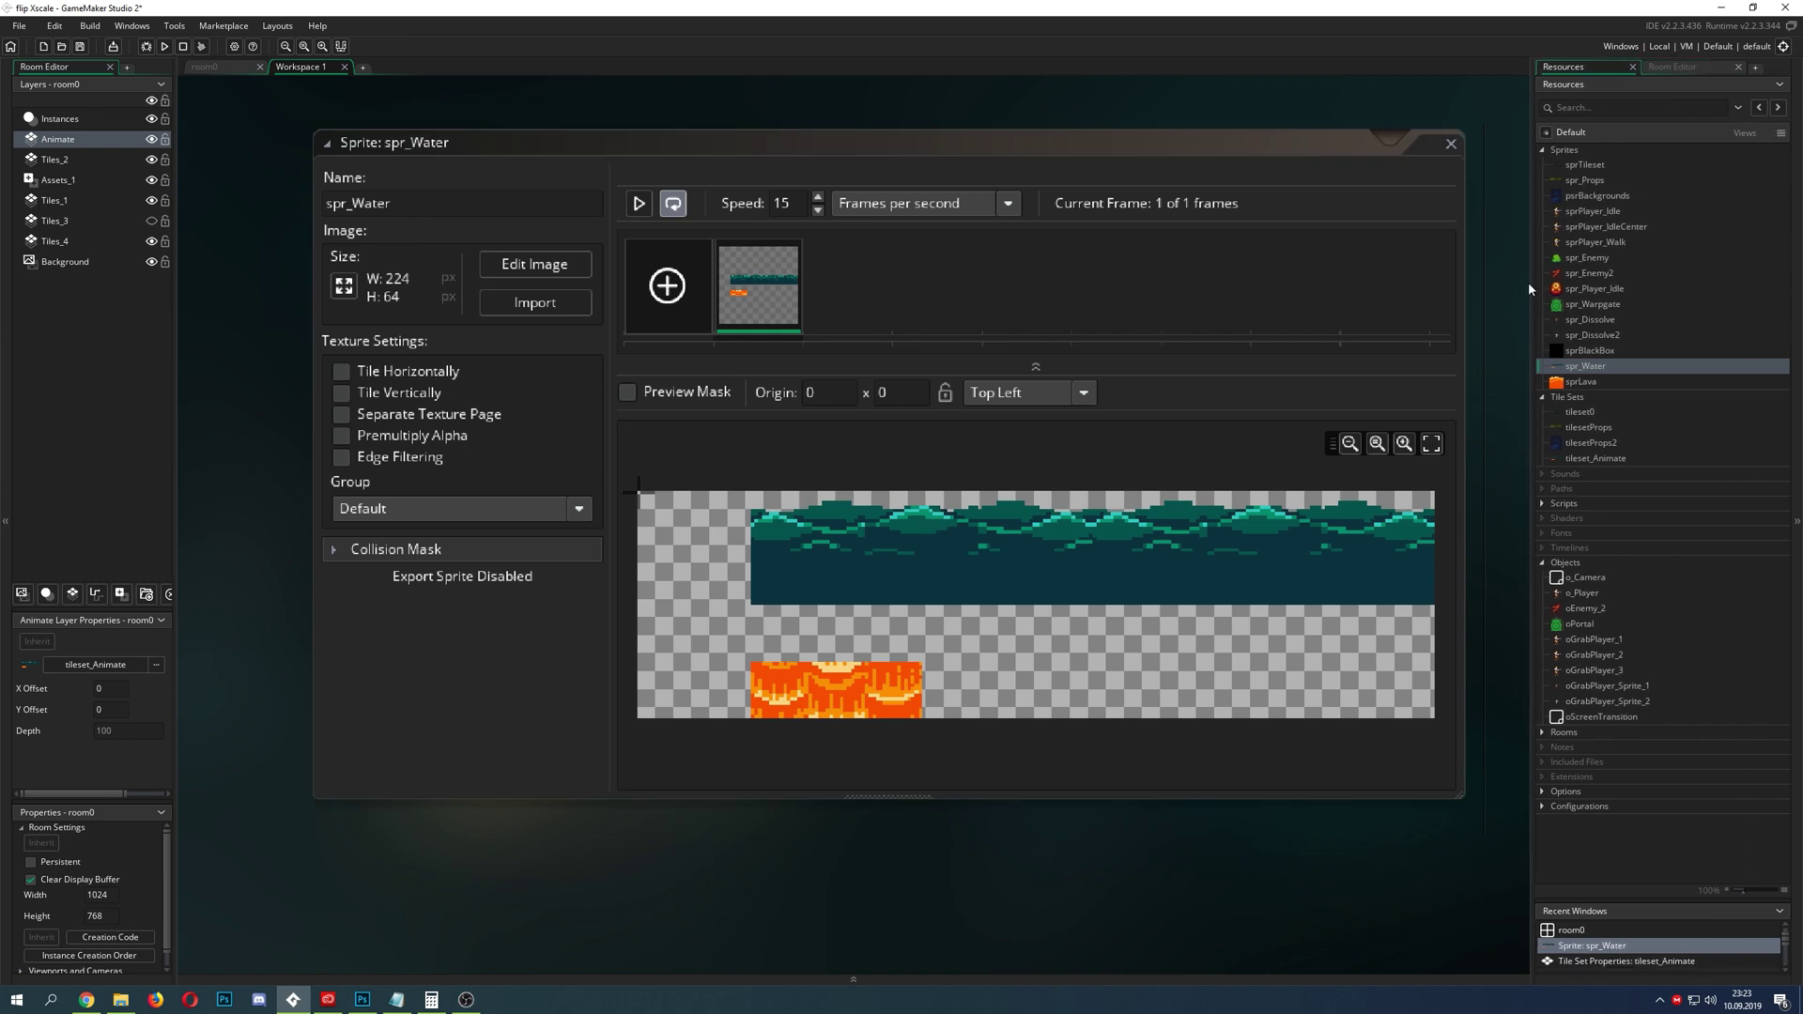
click(1457, 143)
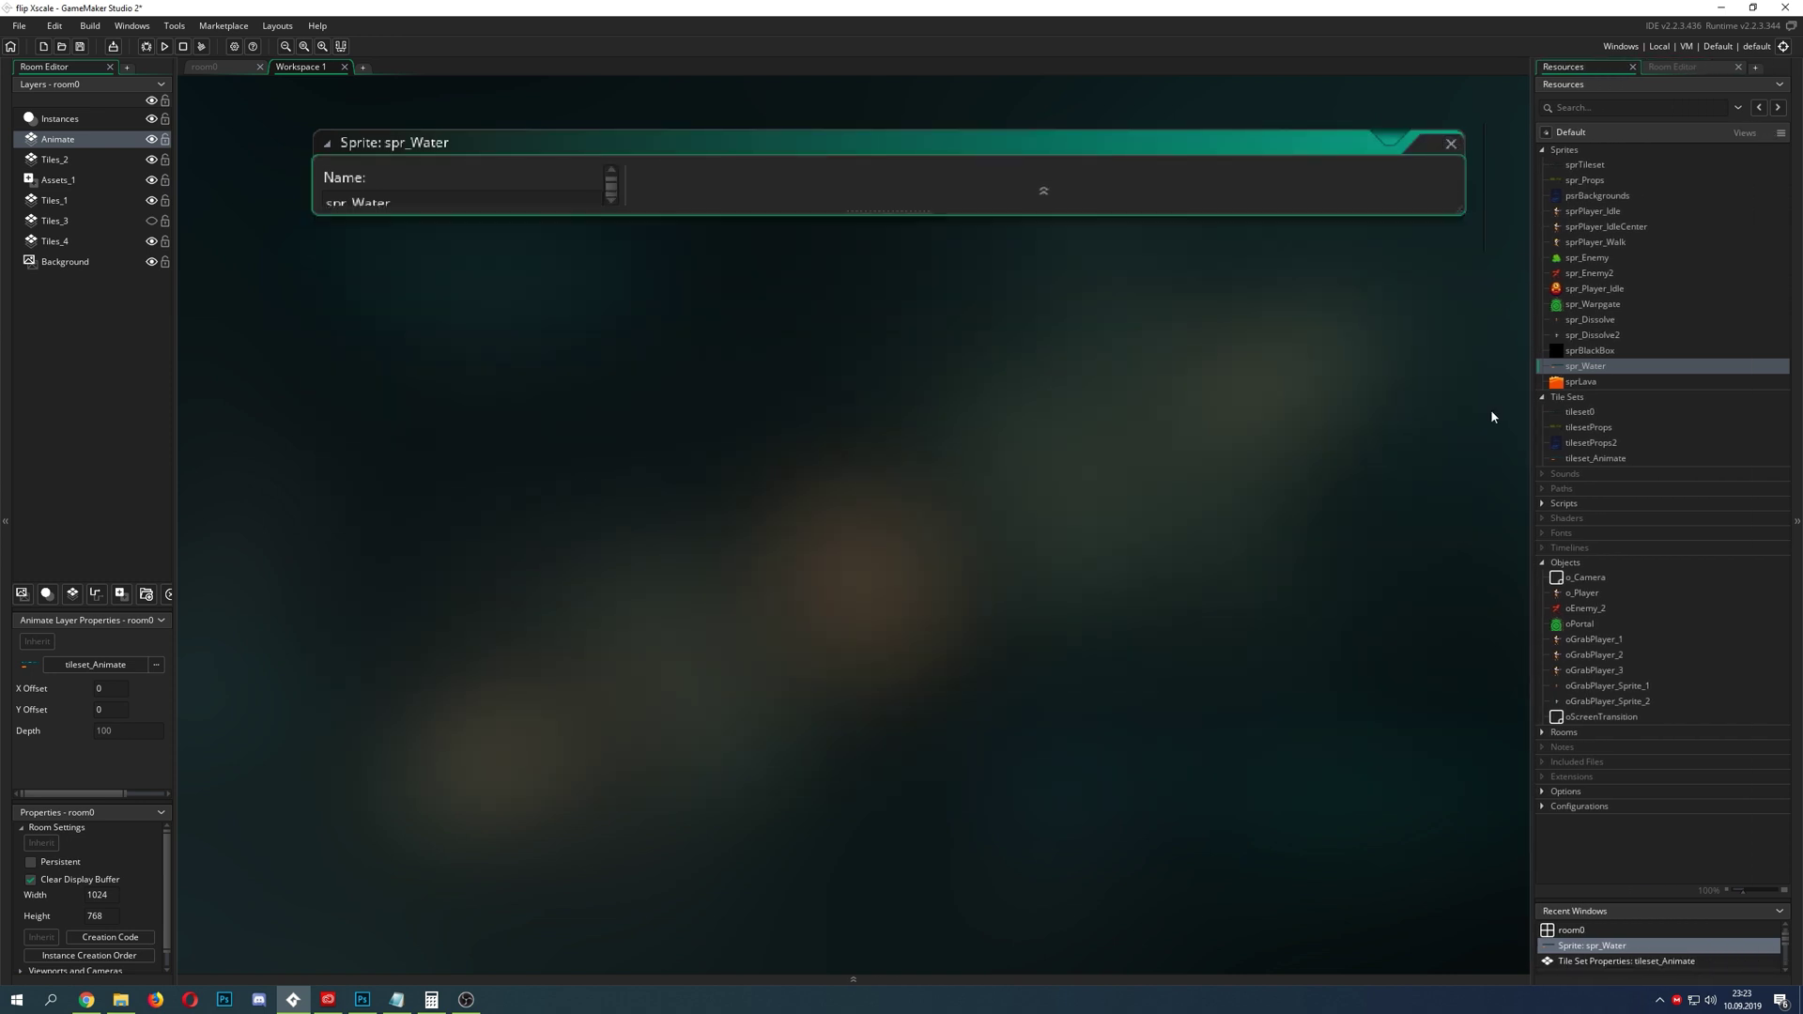
- Open the tileset_Animate tile set, widen its properties window, and bring up Tile Animation
click(1567, 464)
double_click(1567, 464)
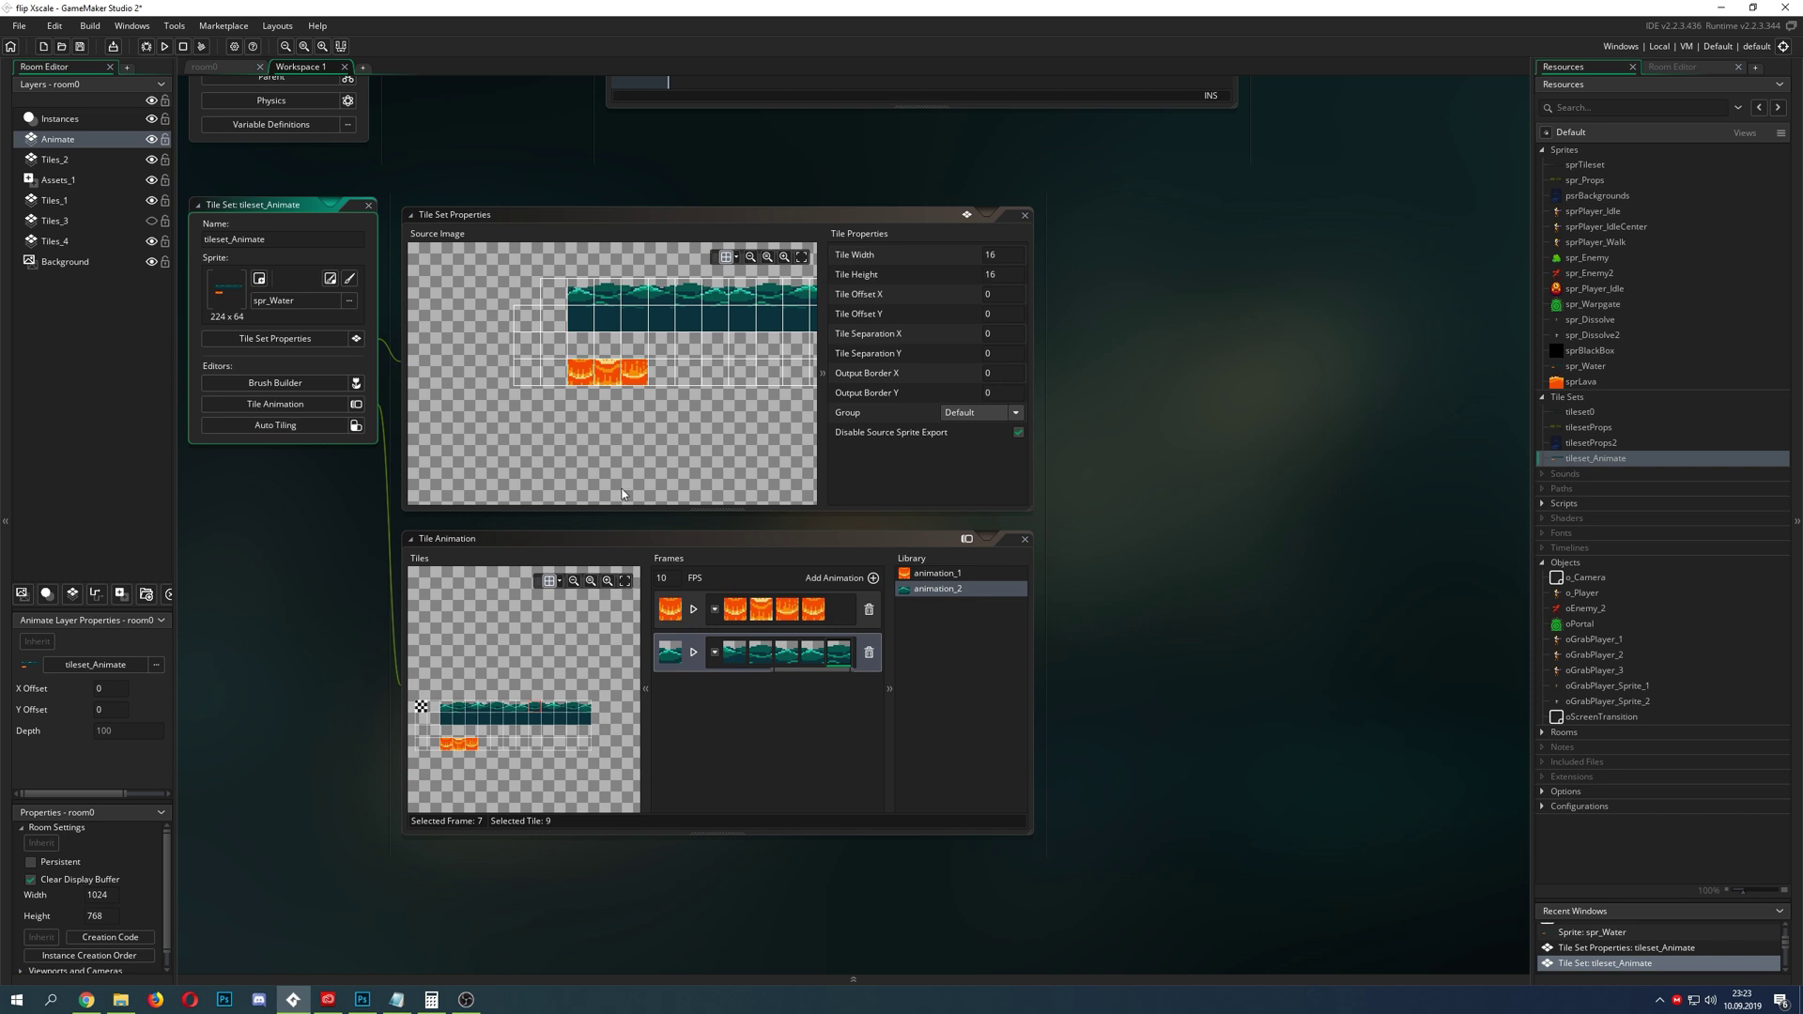
click(1025, 539)
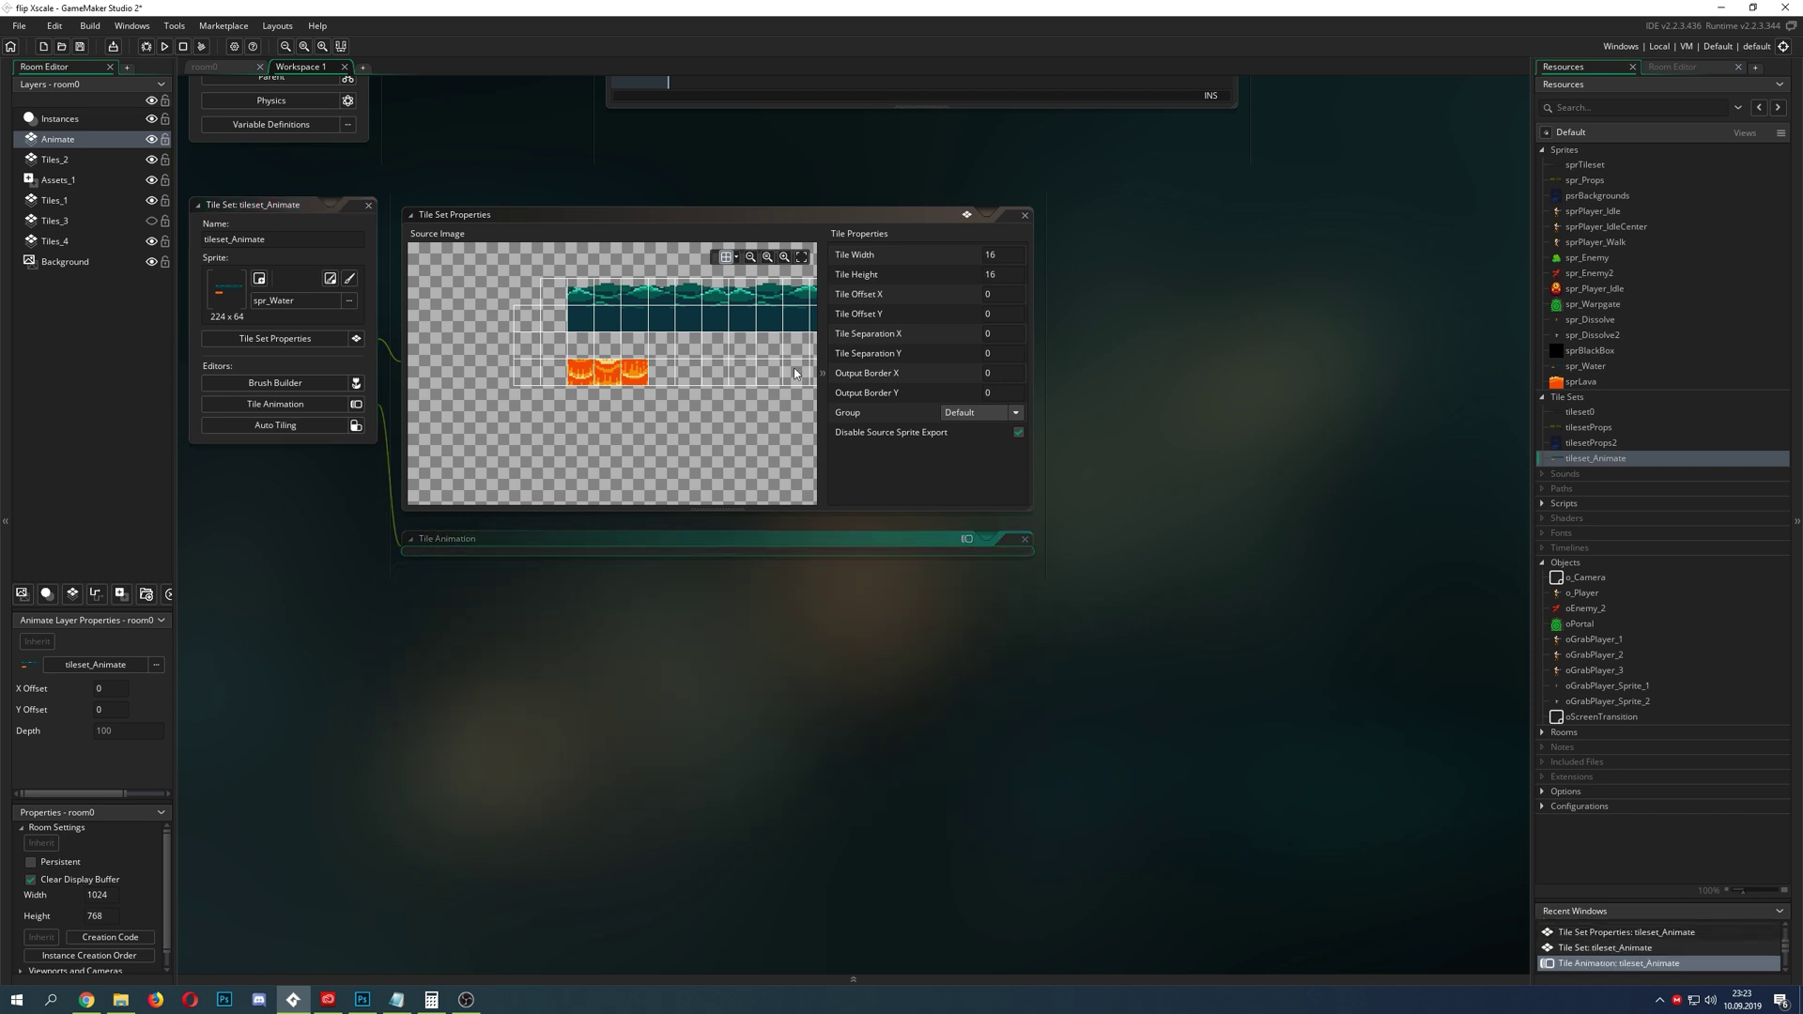
drag(1034, 316, 1410, 315)
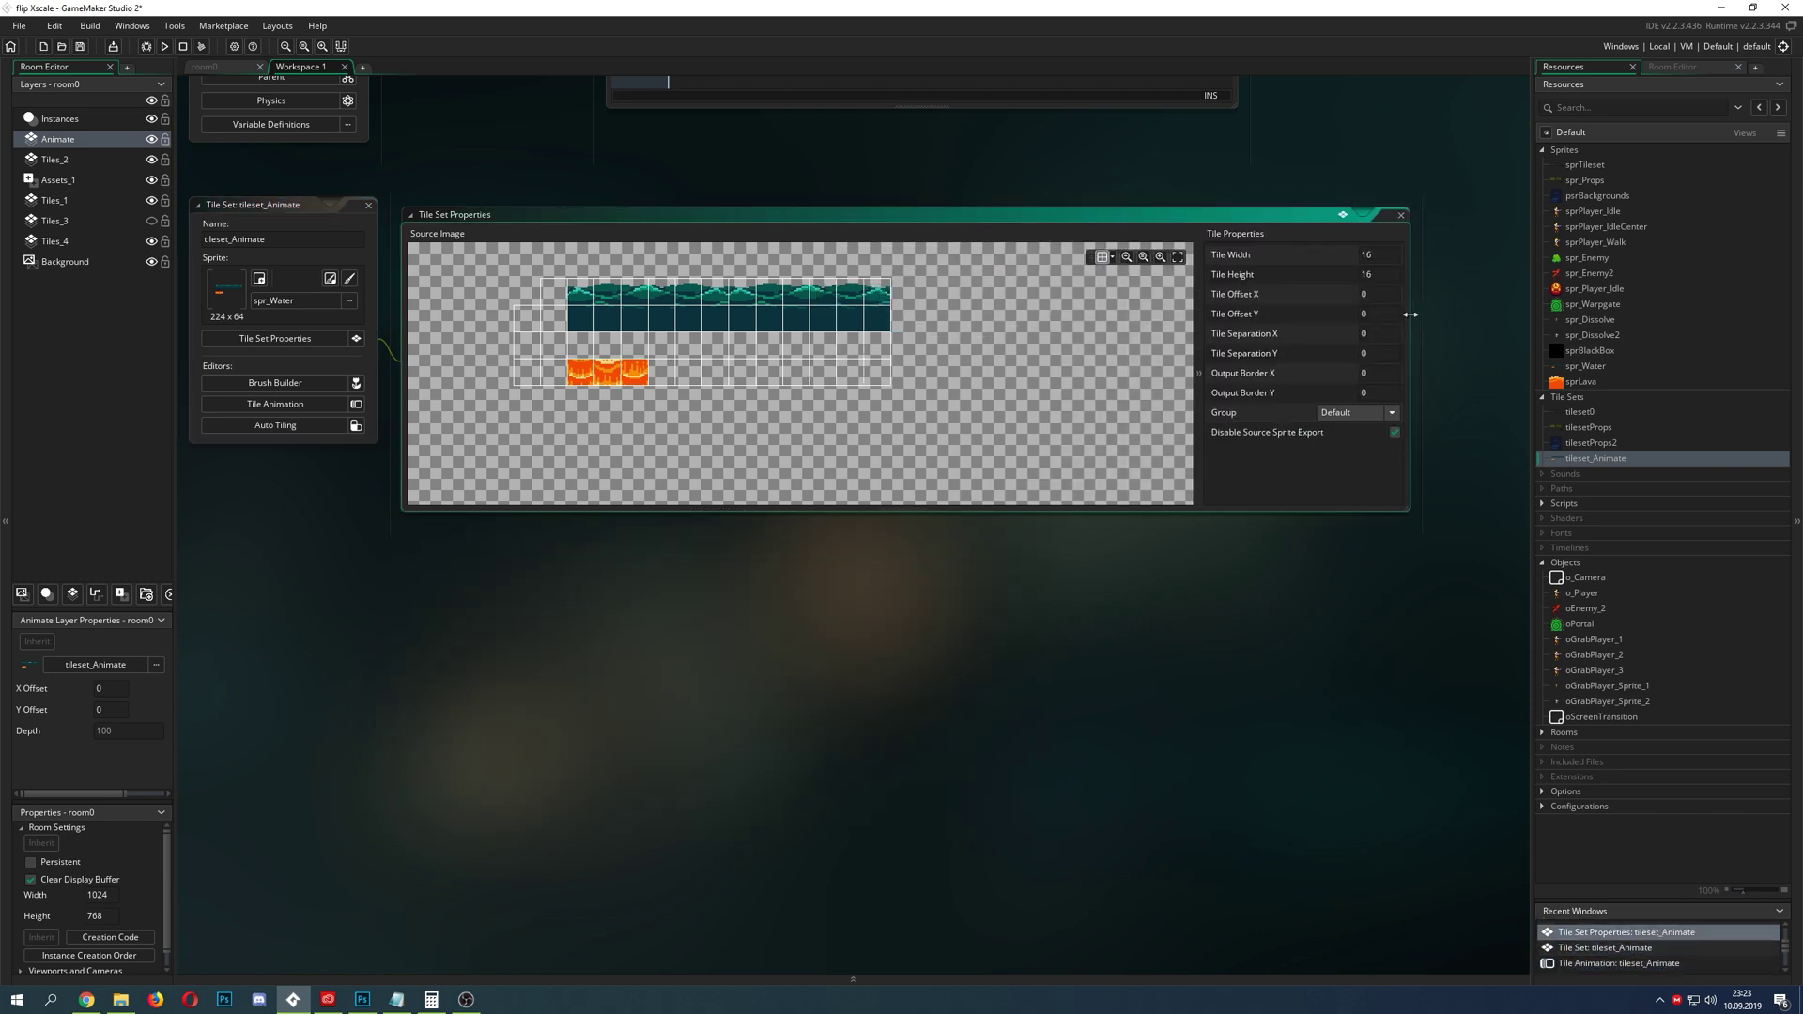
ctrl+scroll(720, 304, up, 3)
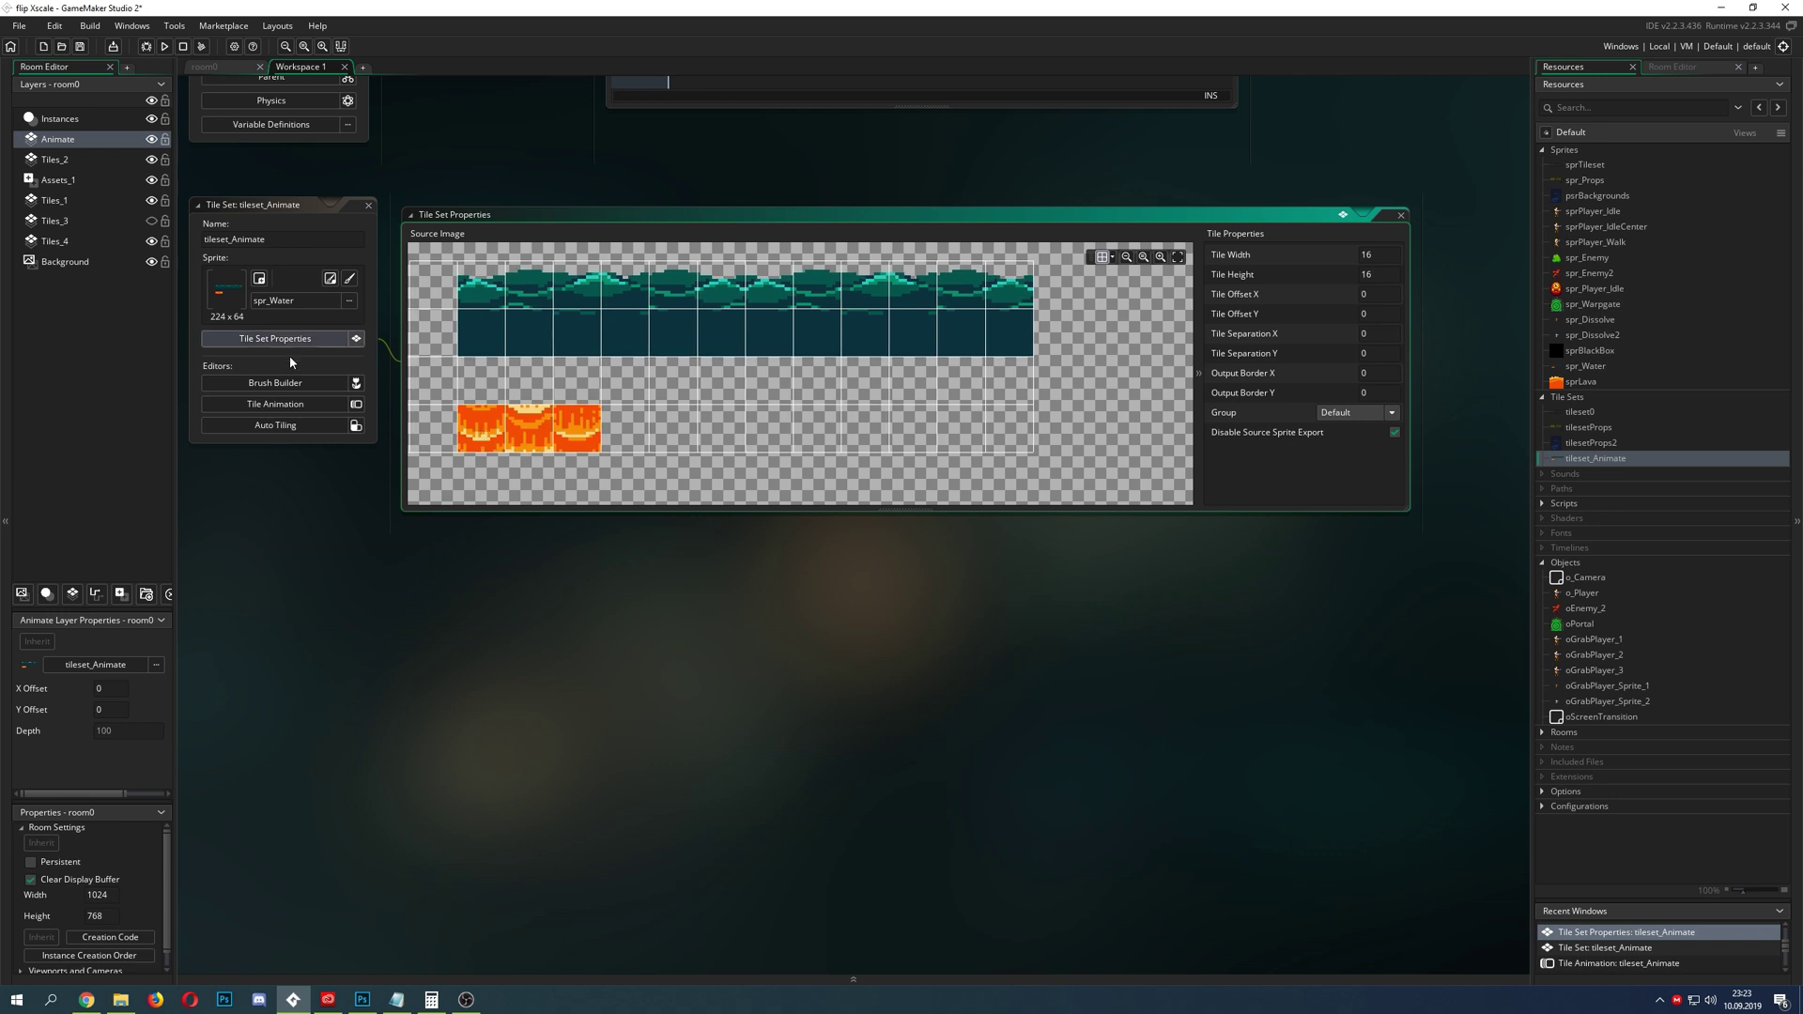
ctrl+scroll(287, 500, up, 3)
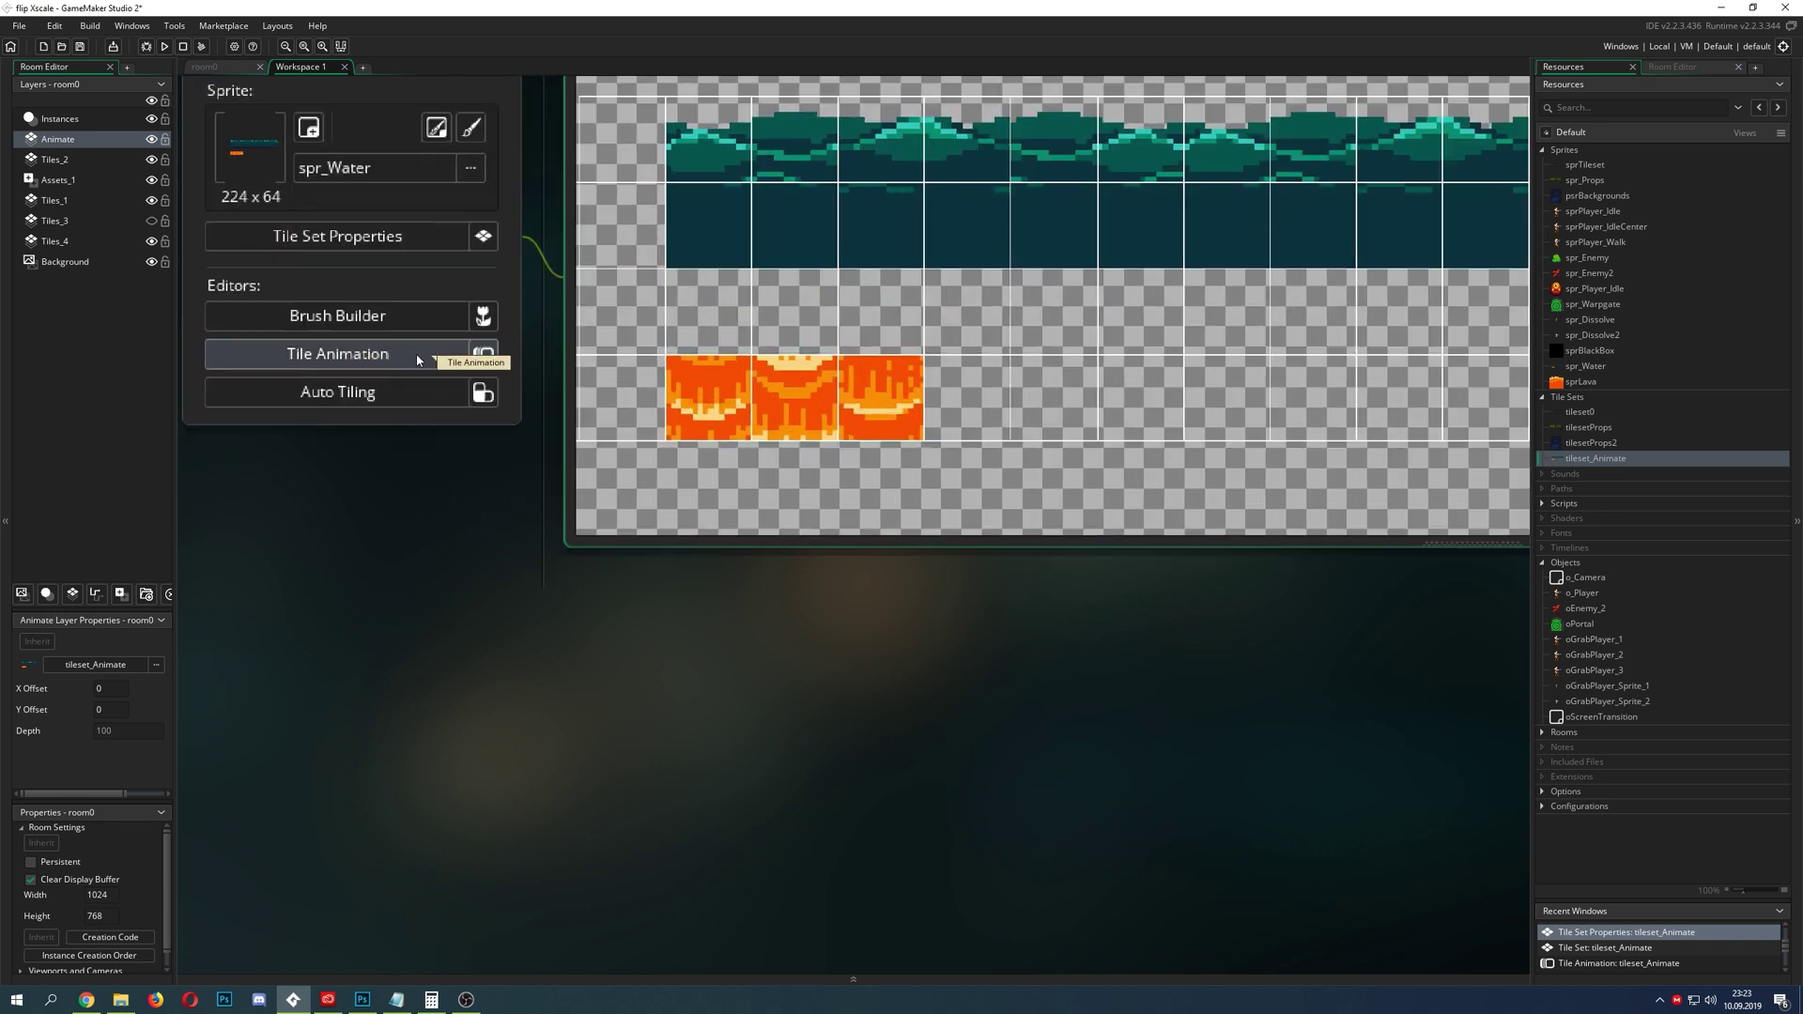
click(415, 353)
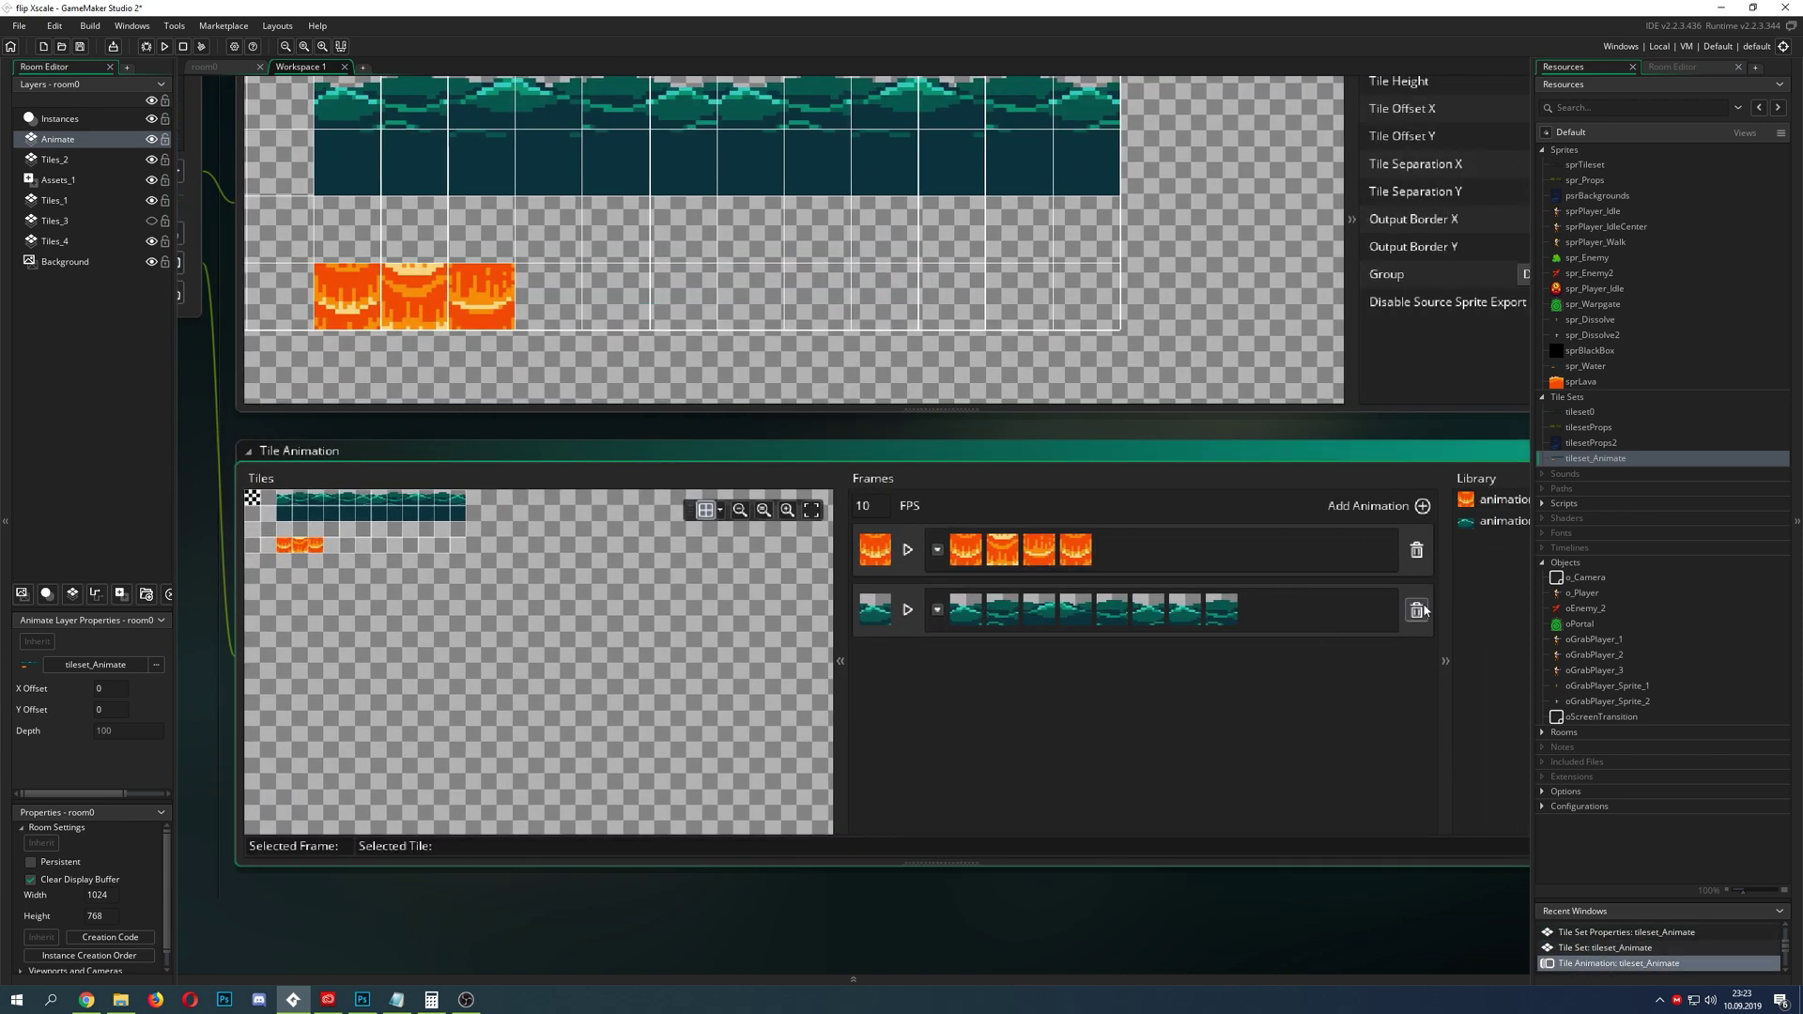
- Delete the old water and lava tile animations from tileset_Animate
click(1418, 611)
ctrl+scroll(1242, 866, up, 2)
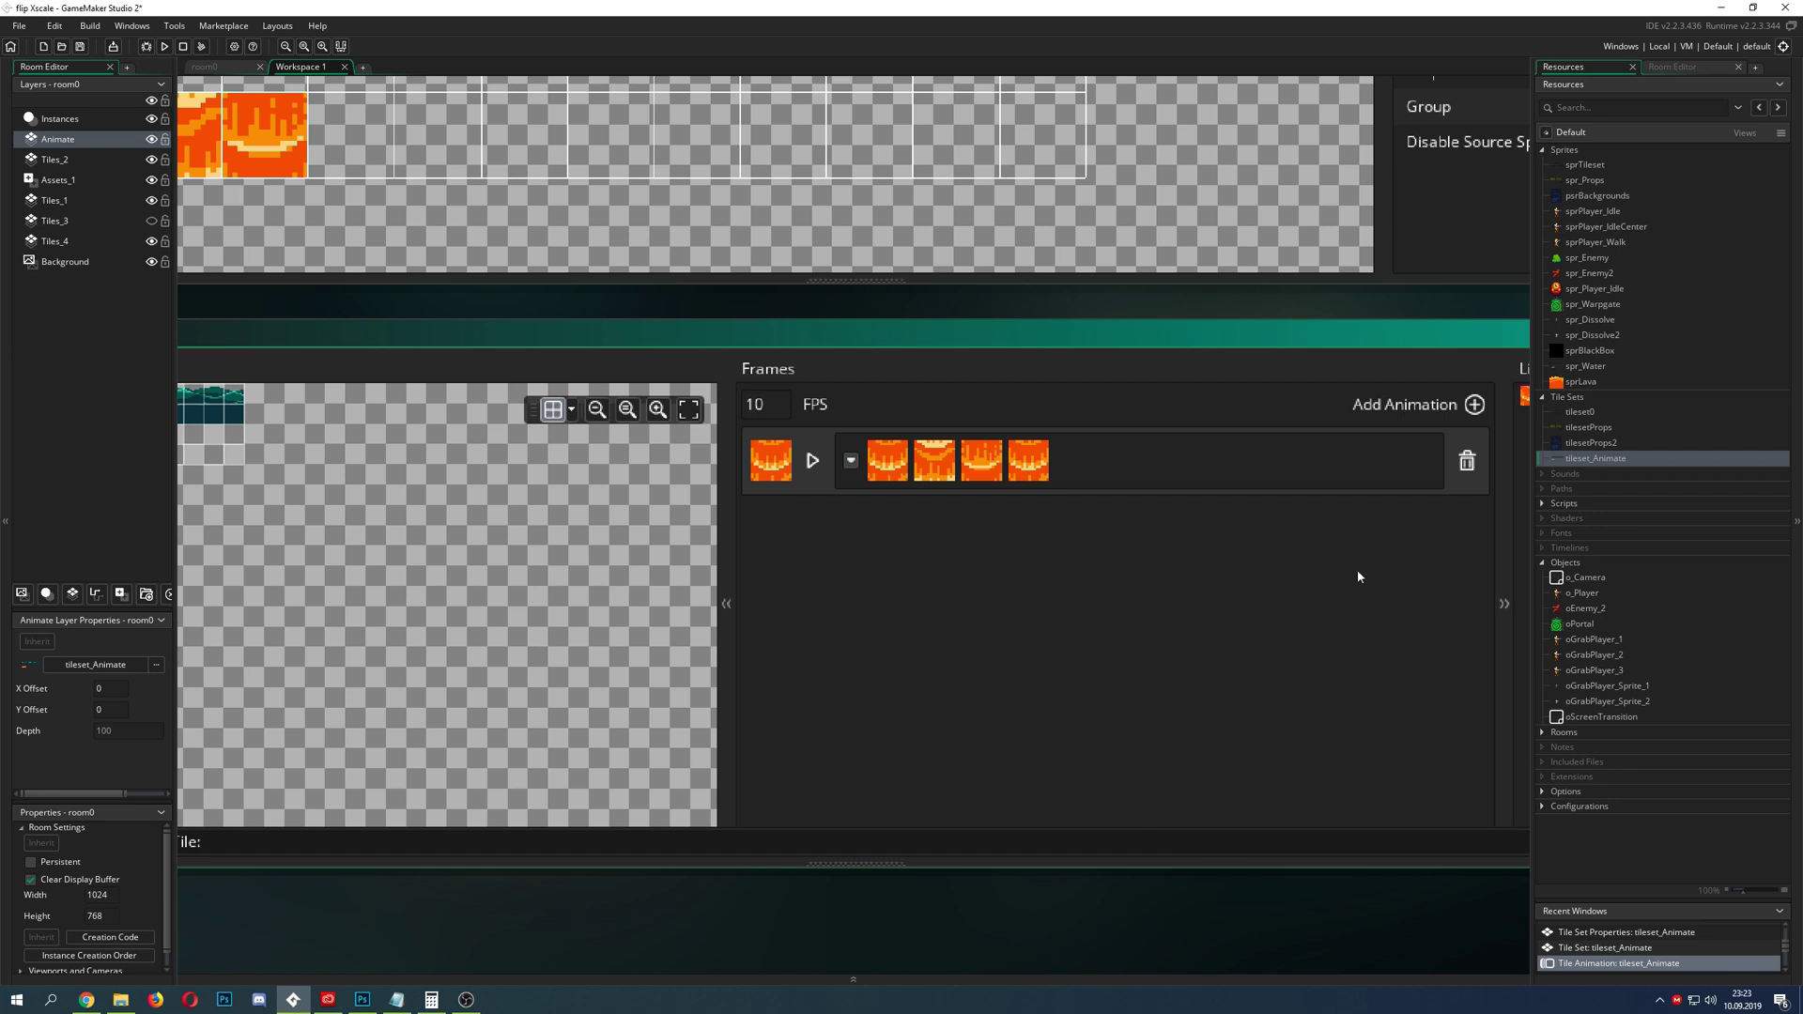
click(1467, 462)
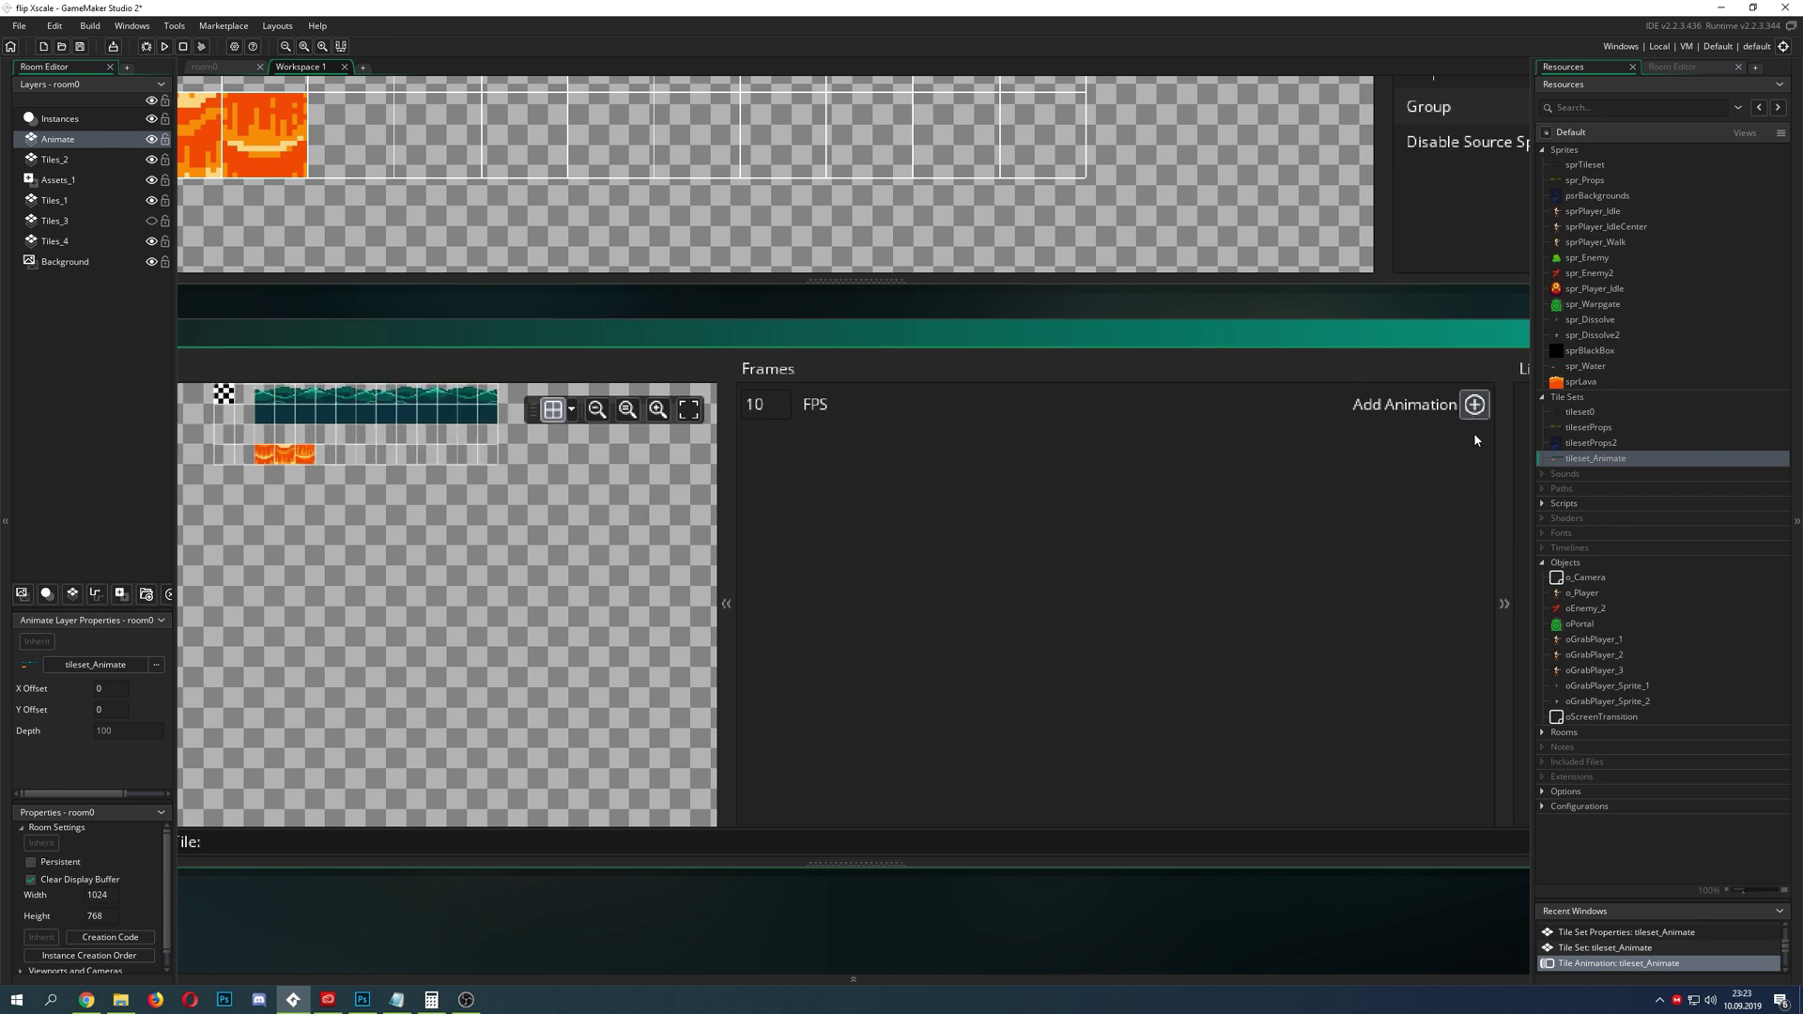
- Add a new tile animation and give it 4 frames
click(1475, 406)
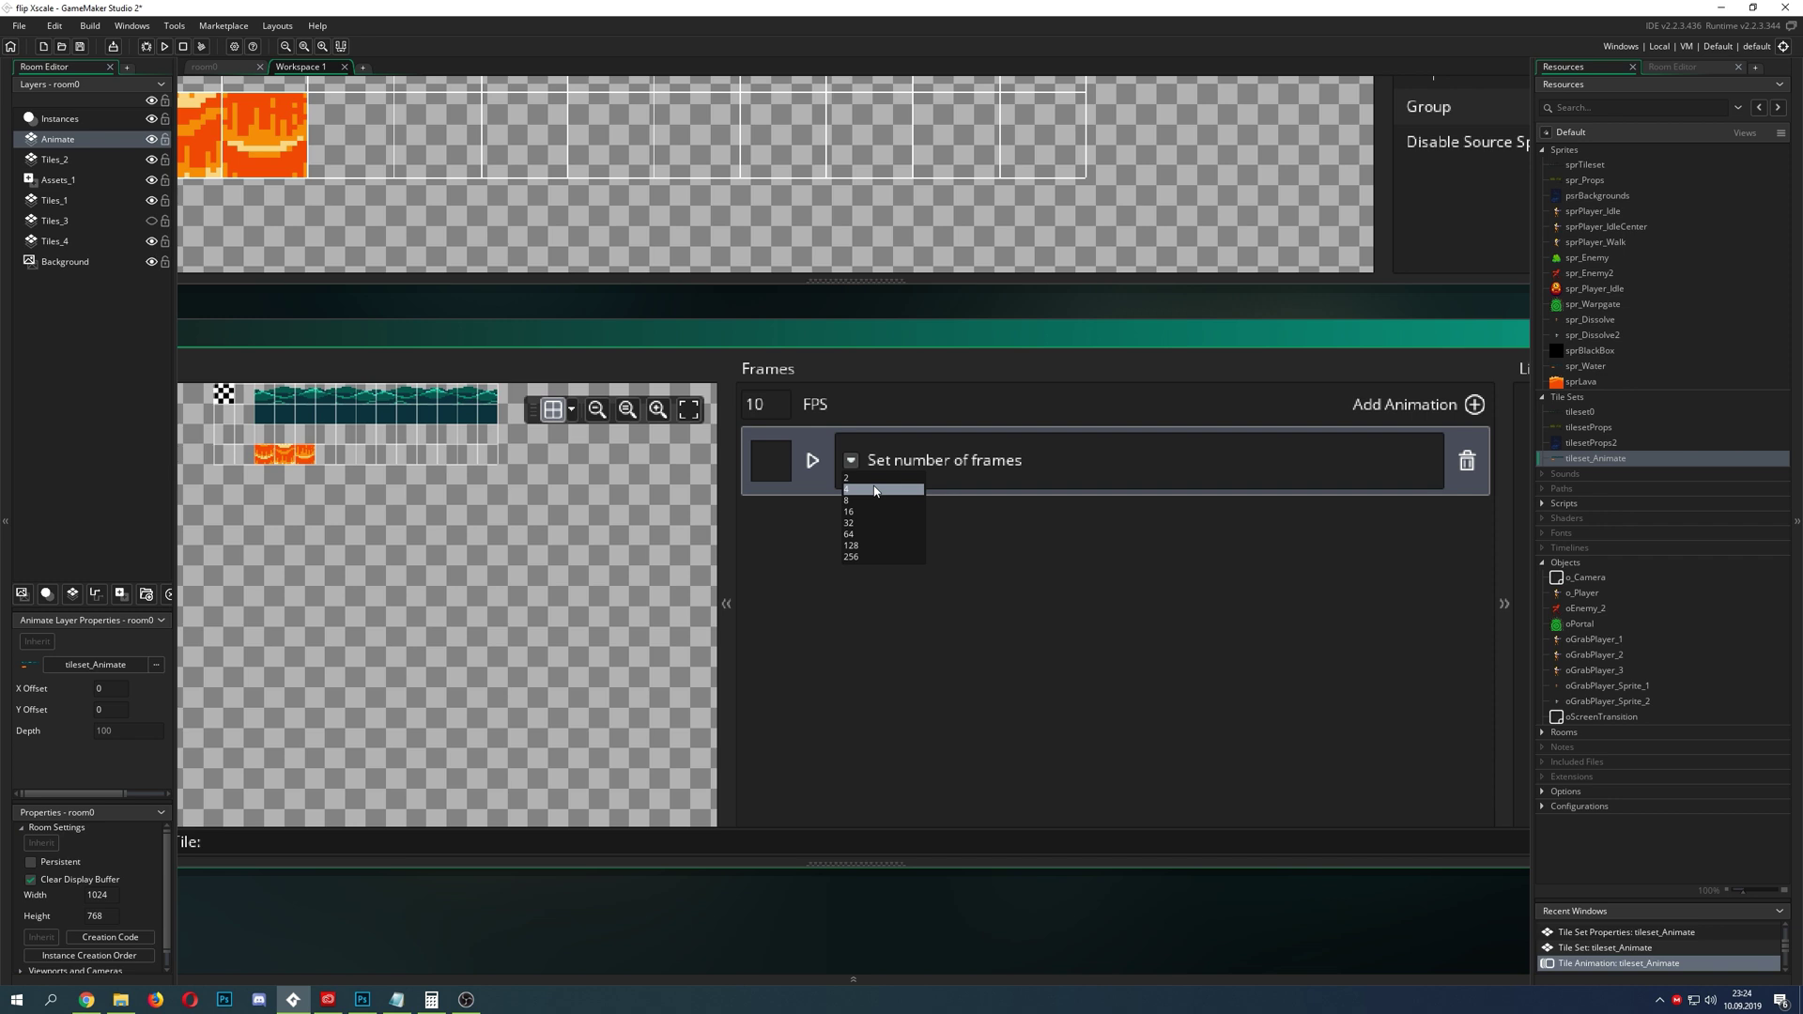
click(874, 490)
middle_drag(257, 505, 389, 295)
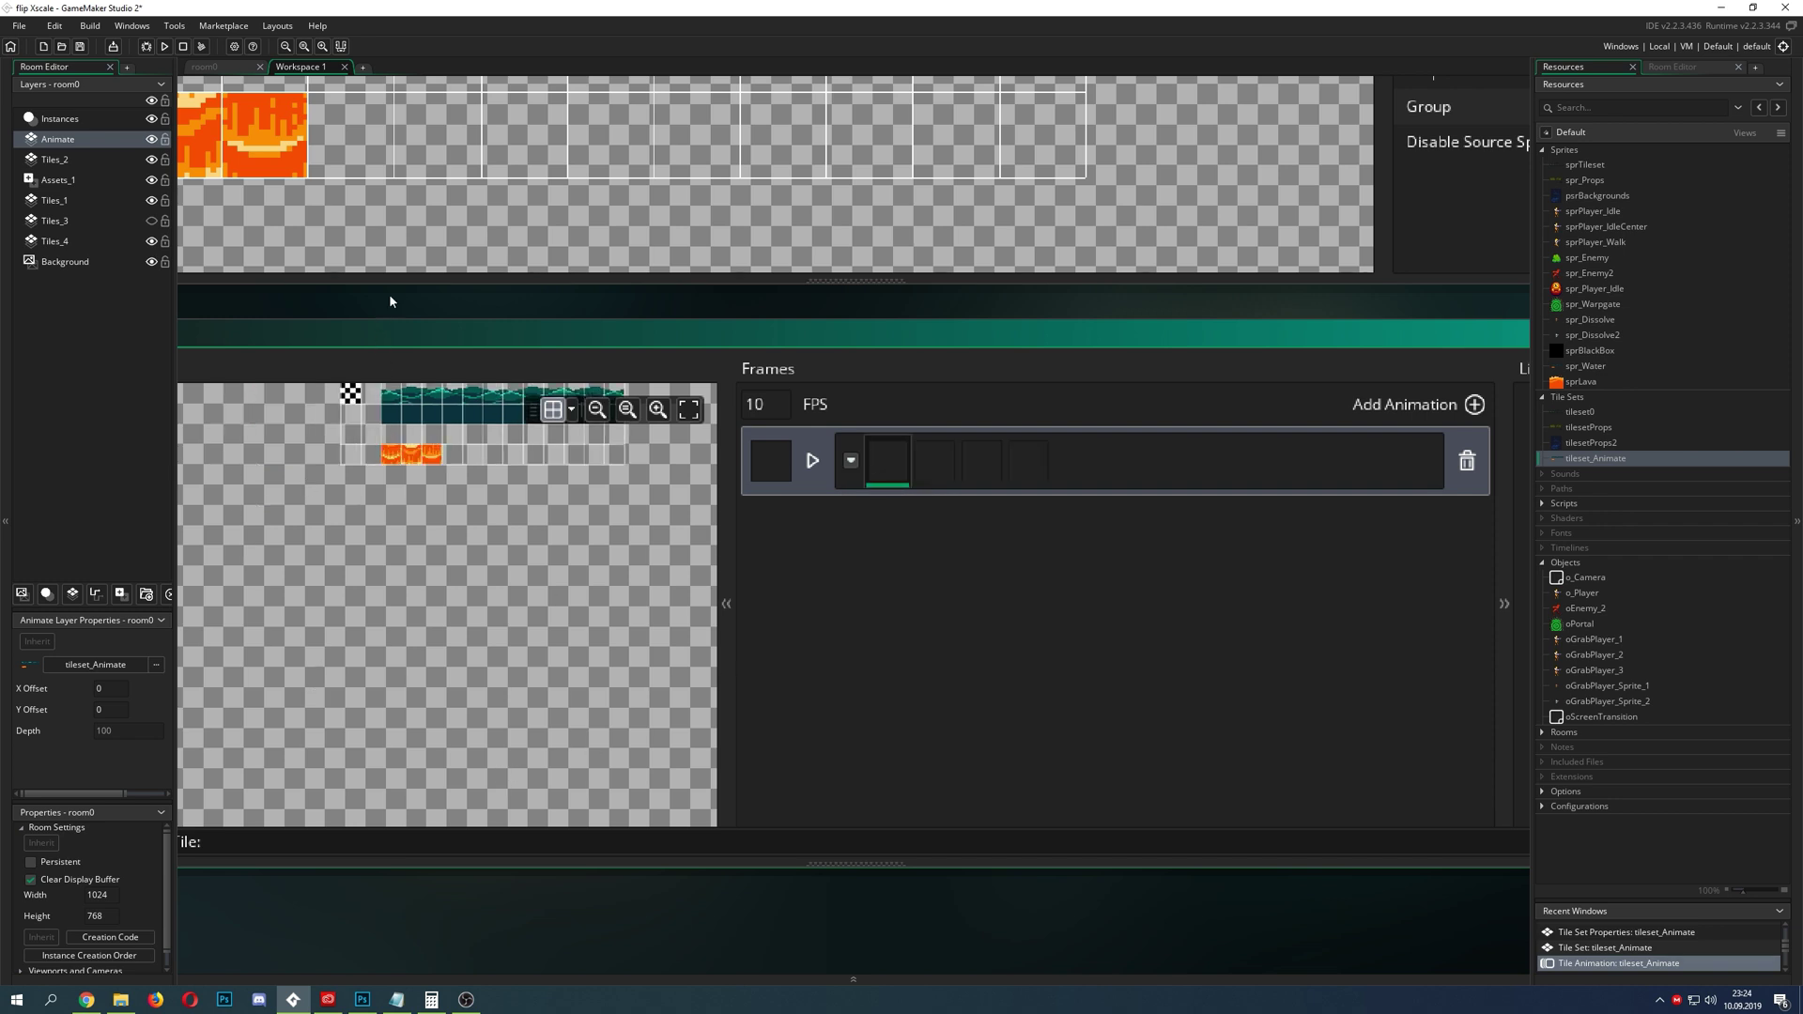
scroll(461, 484, up, 2)
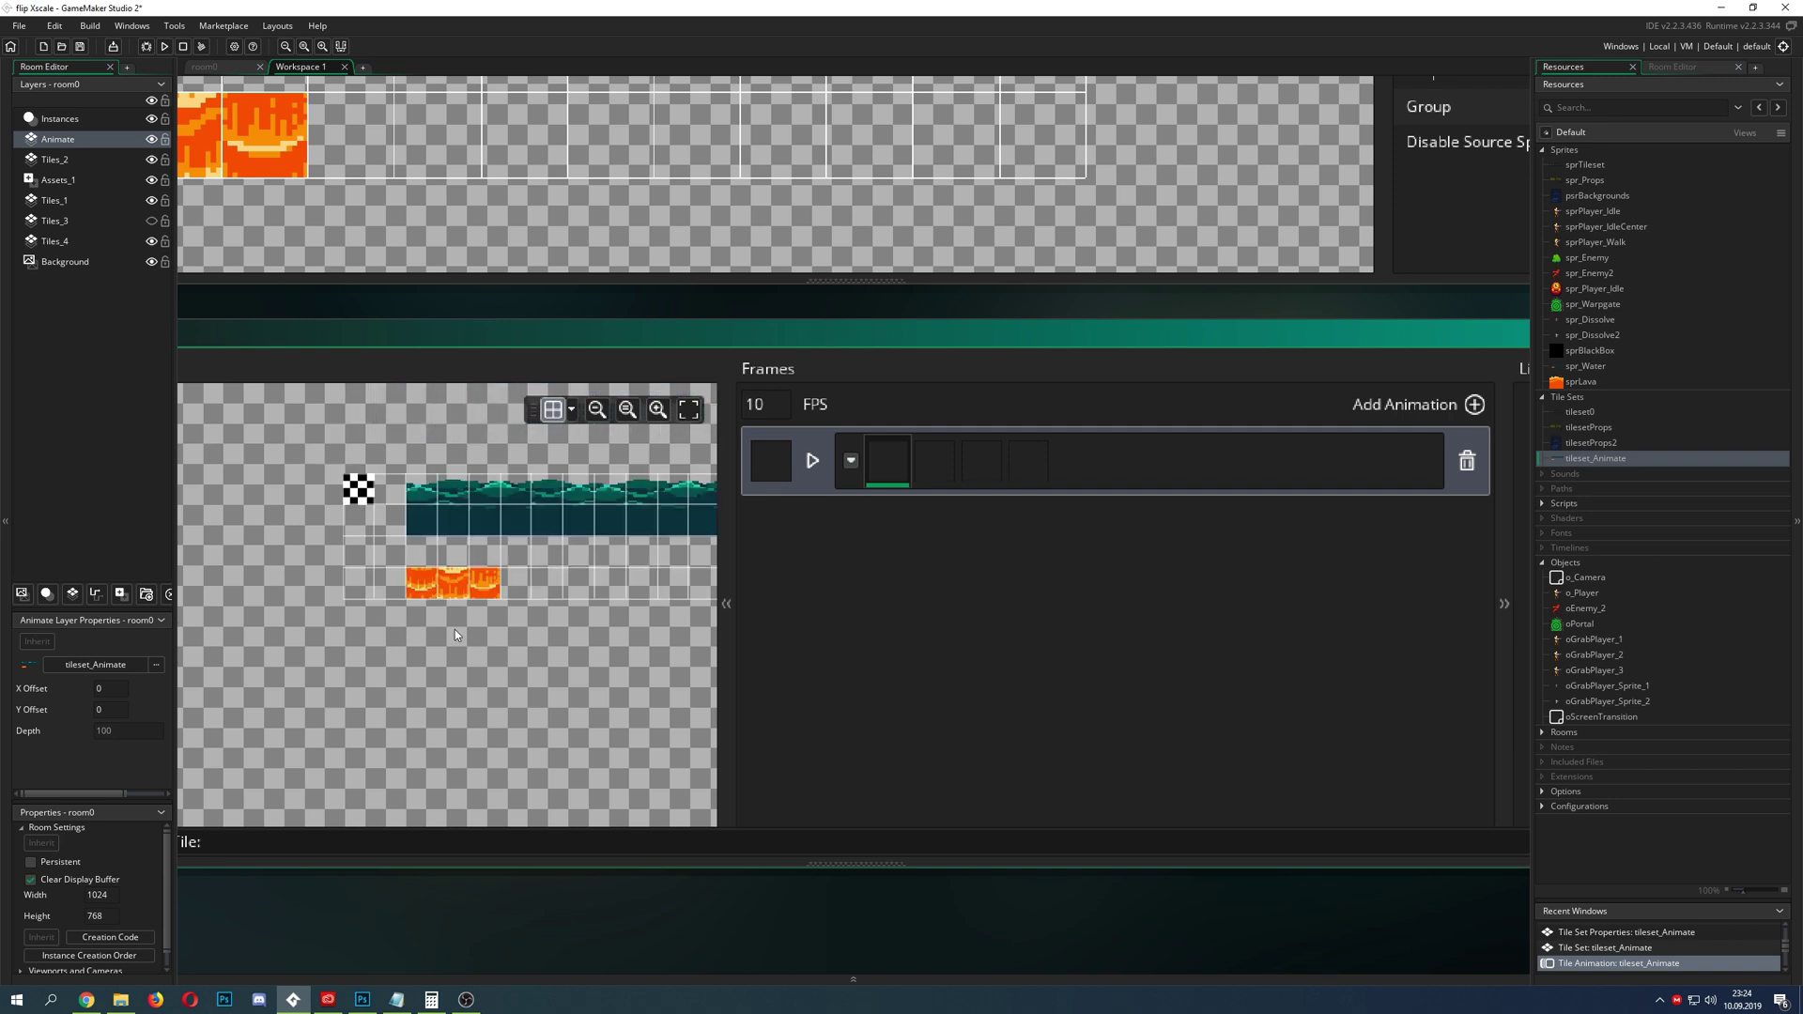
scroll(449, 614, up, 1)
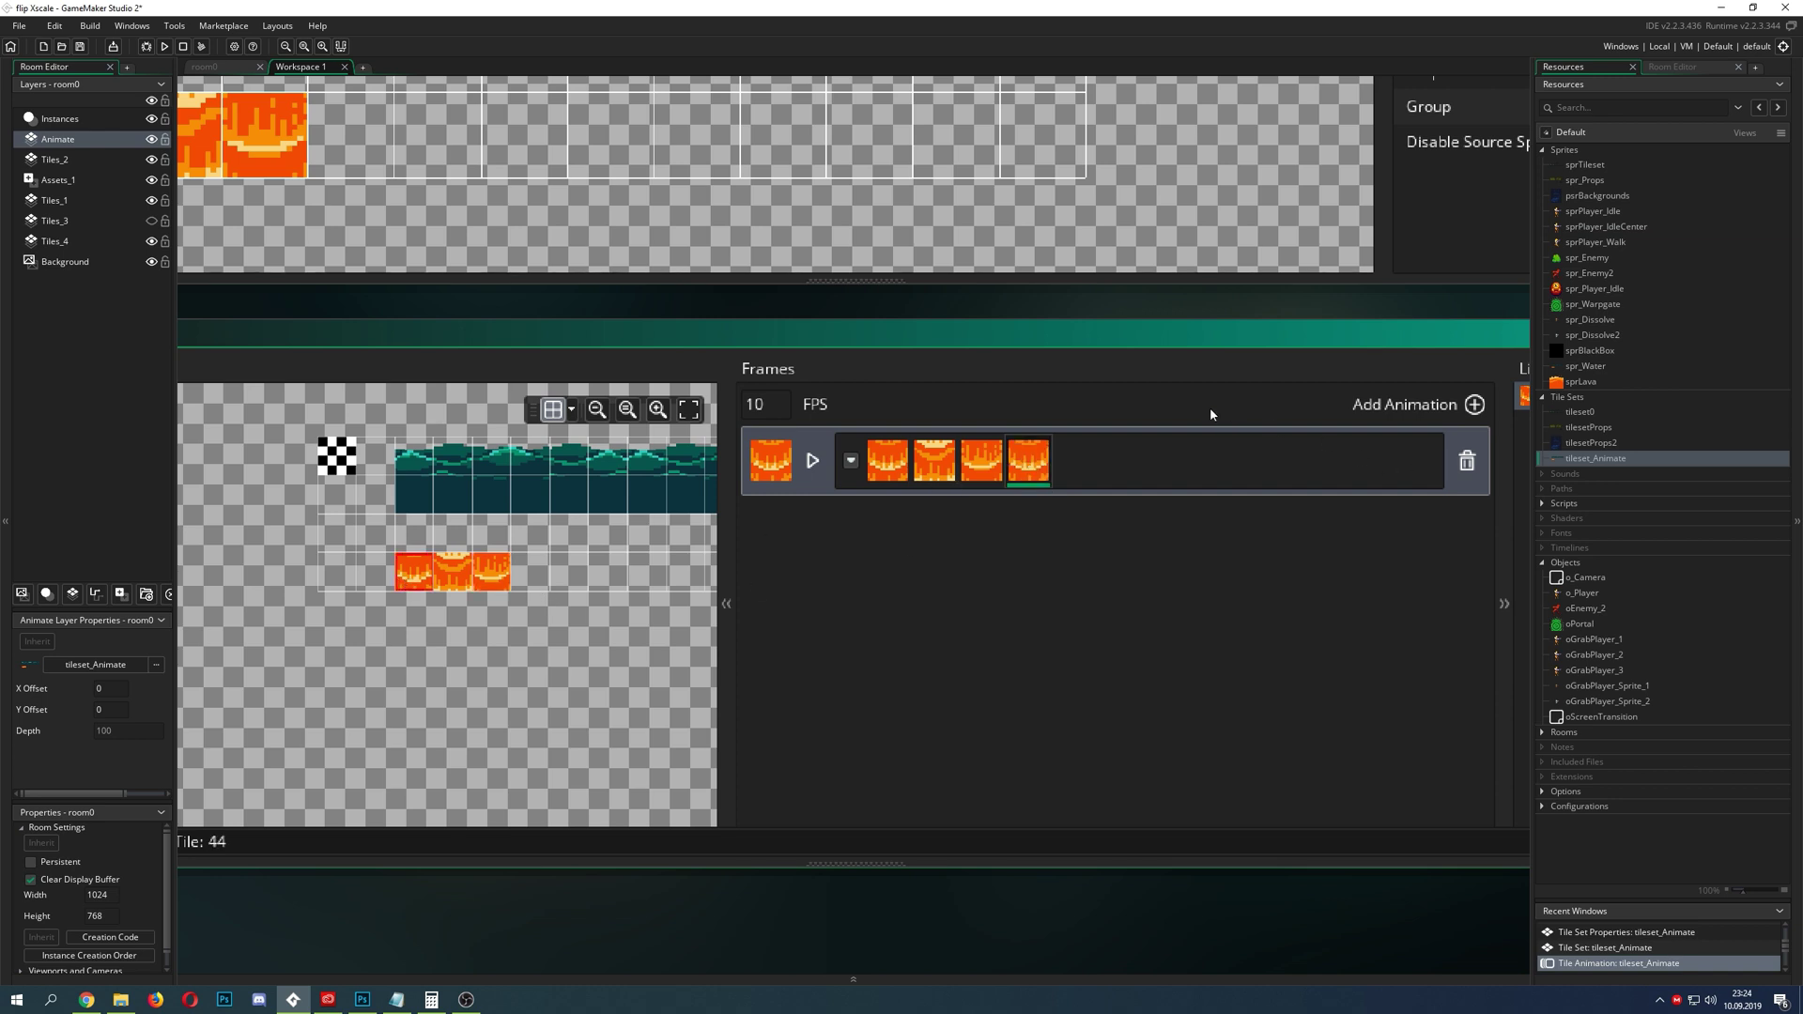
- Paint a shorter second lava column in room0 and play the tile animation preview
click(213, 68)
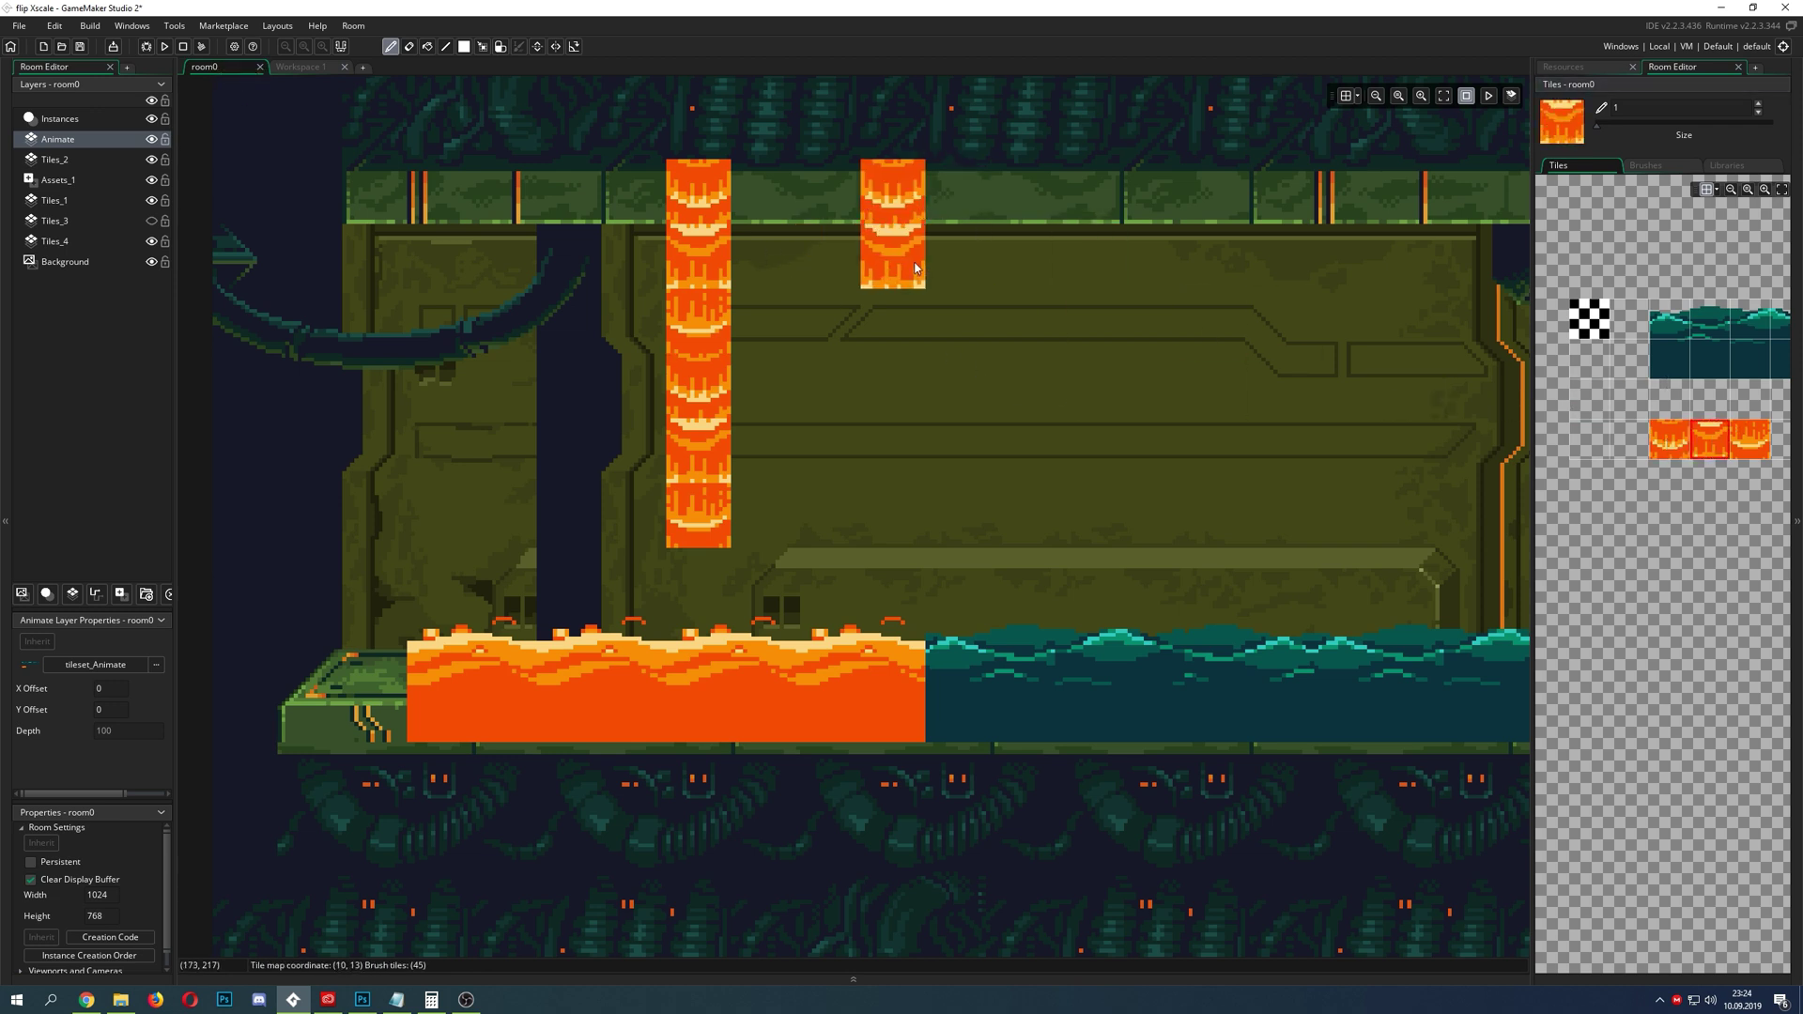
click(1744, 450)
click(893, 320)
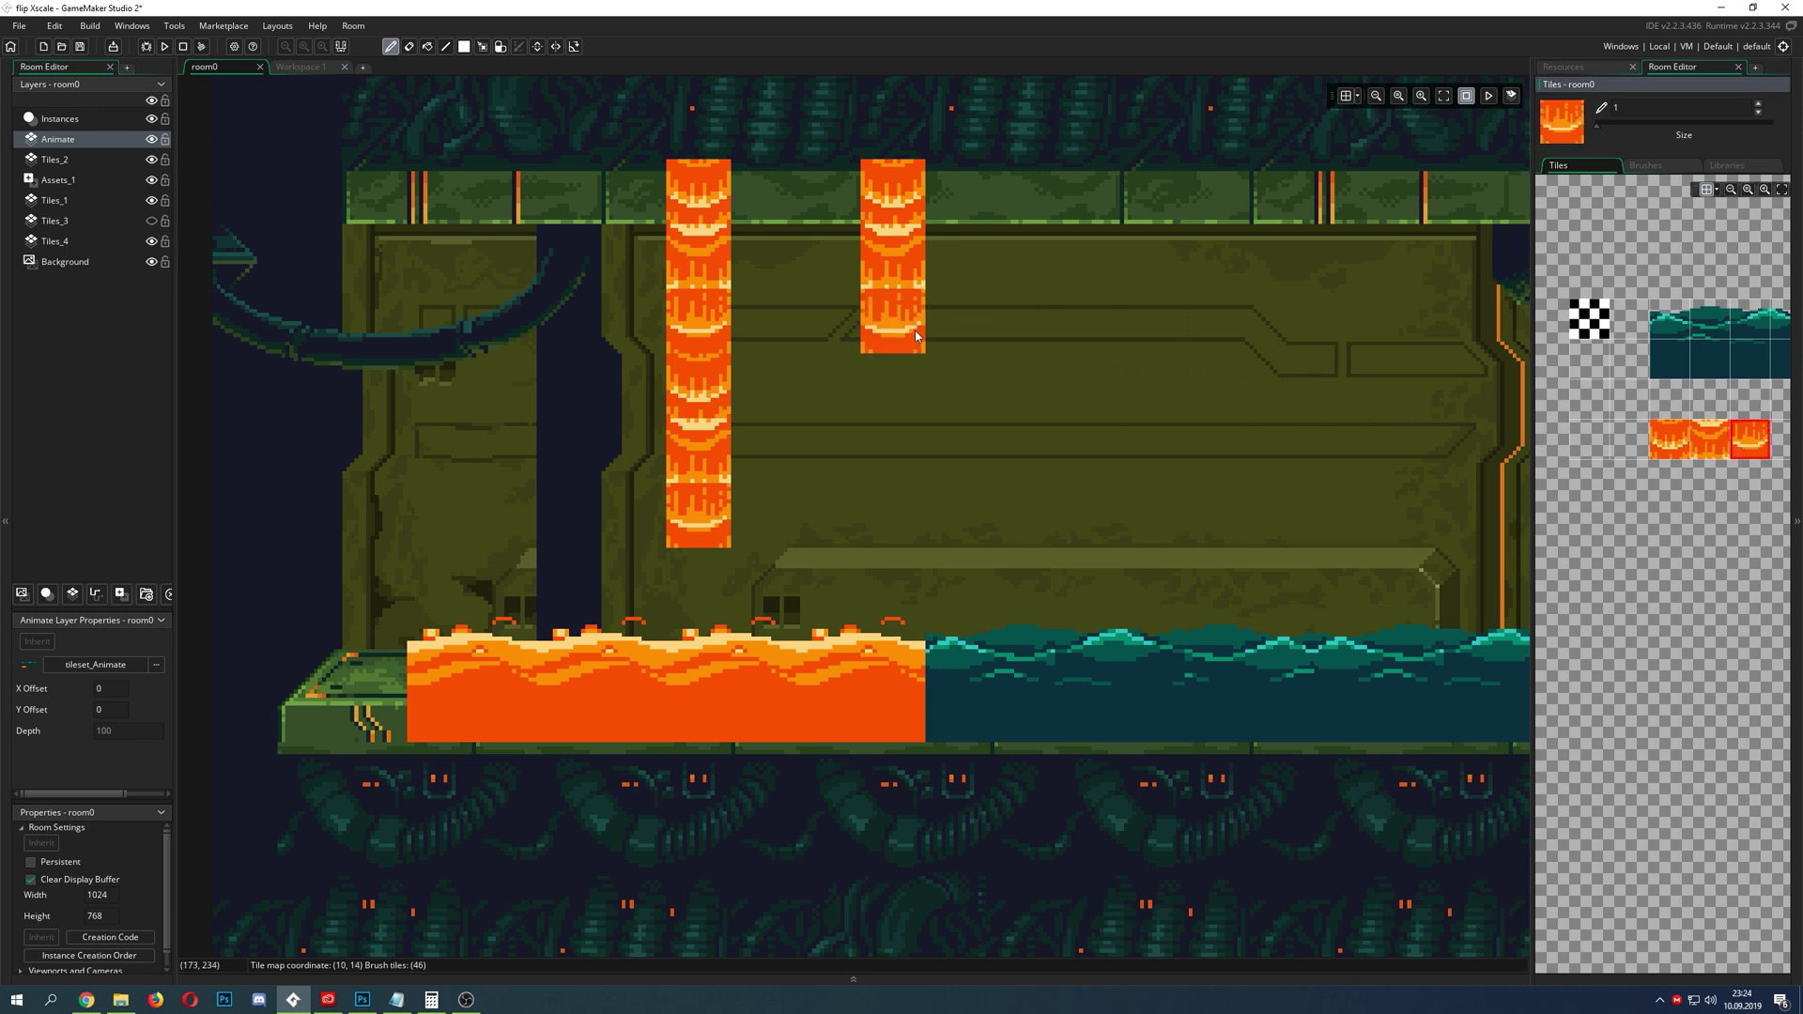
click(1491, 97)
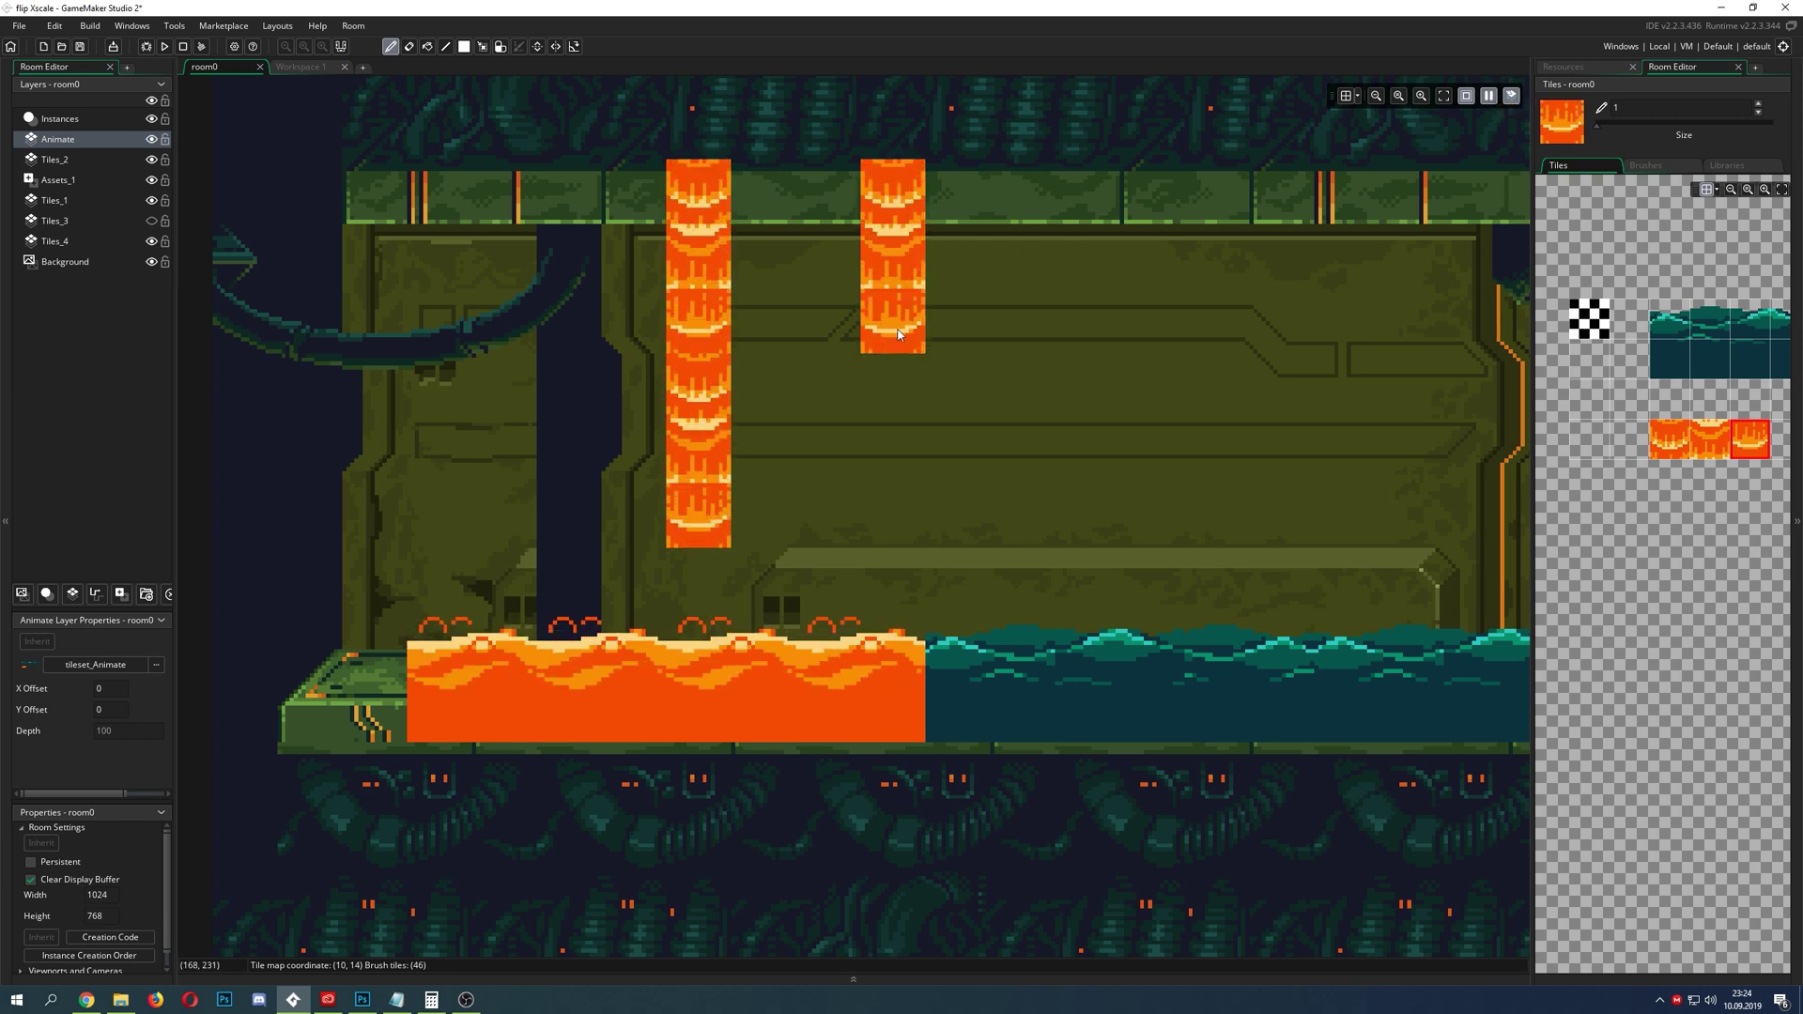
- Pause the room preview and set animation_1's frame count in the tile animation editor
click(1489, 97)
click(301, 66)
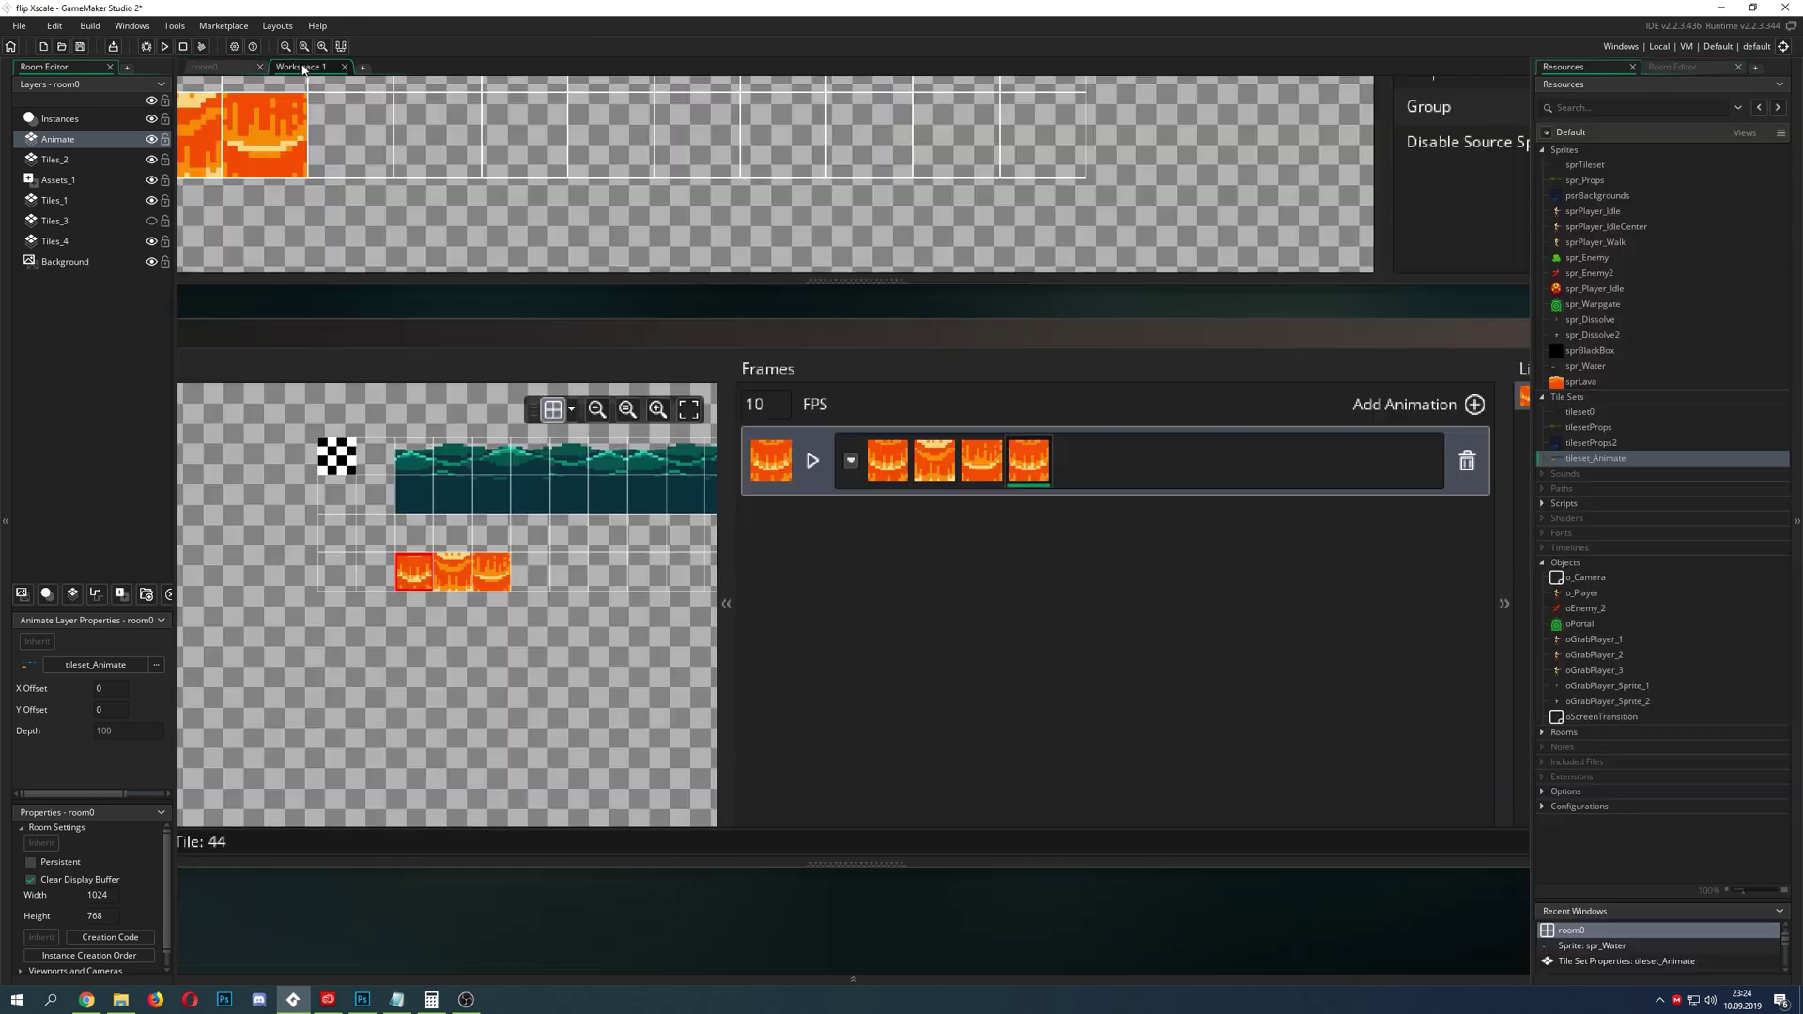
click(851, 461)
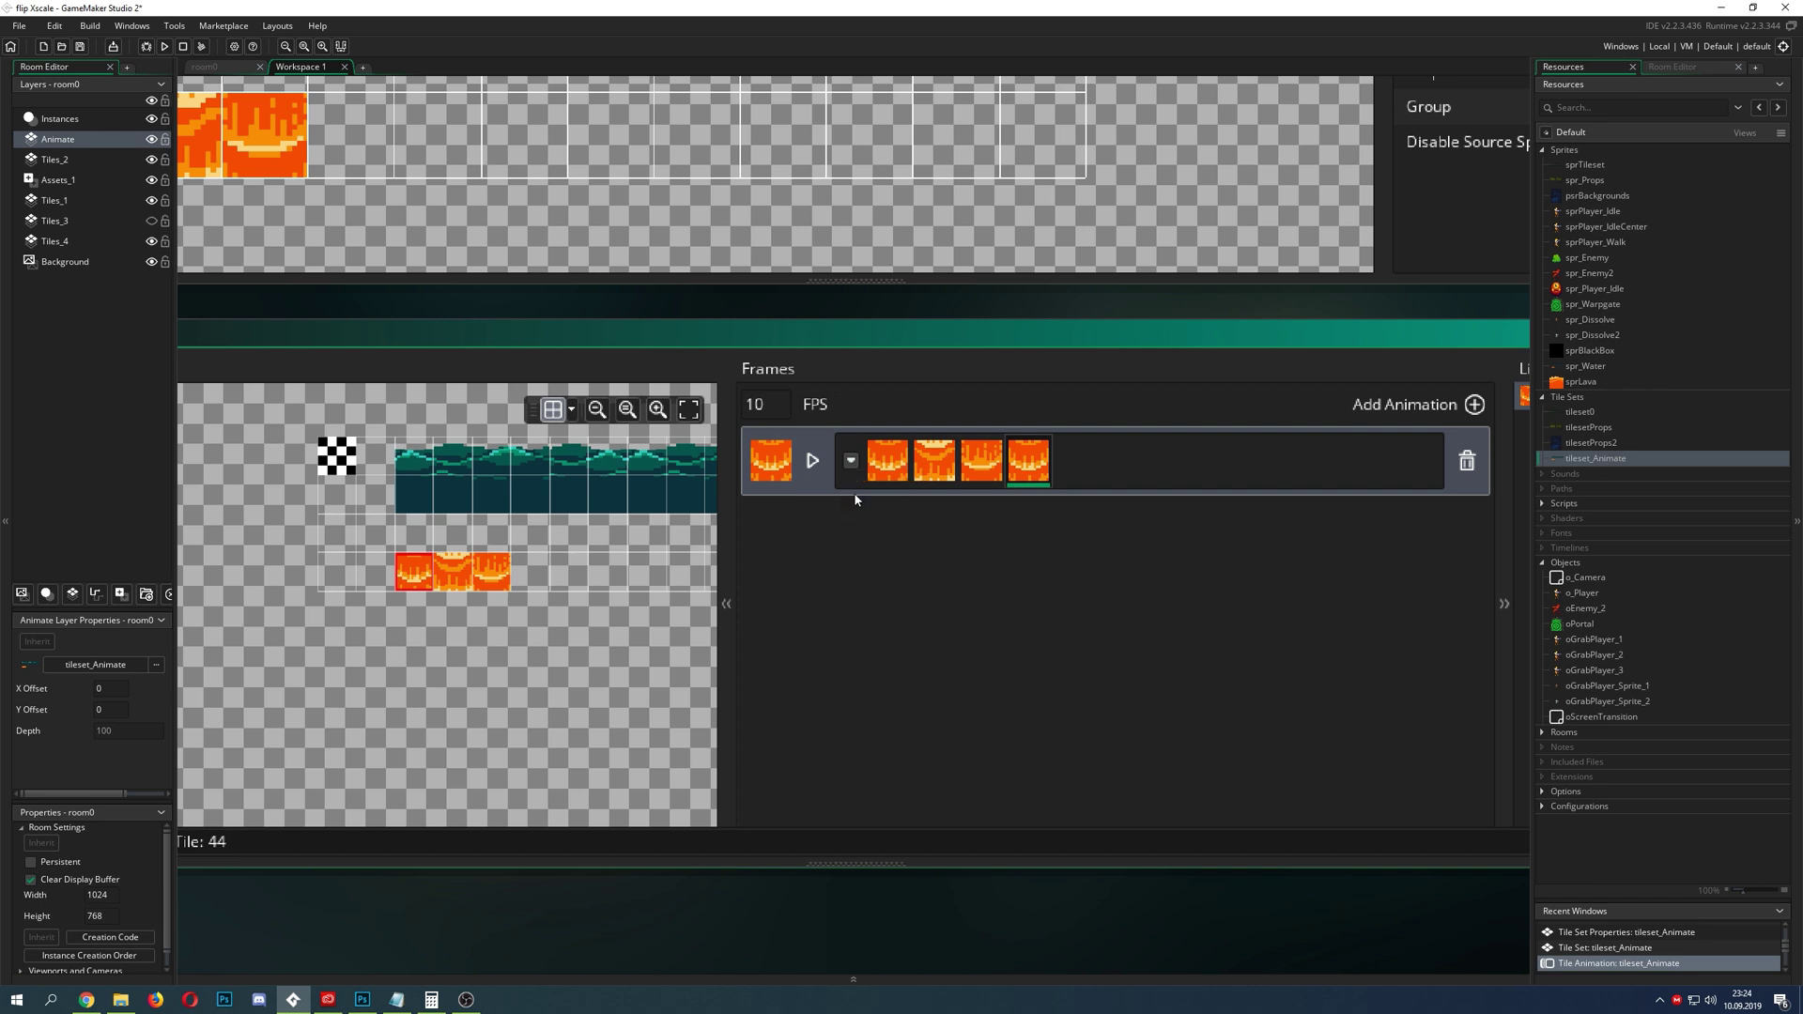
shift+scroll(840, 918, left, 1)
ctrl+scroll(841, 911, down, 2)
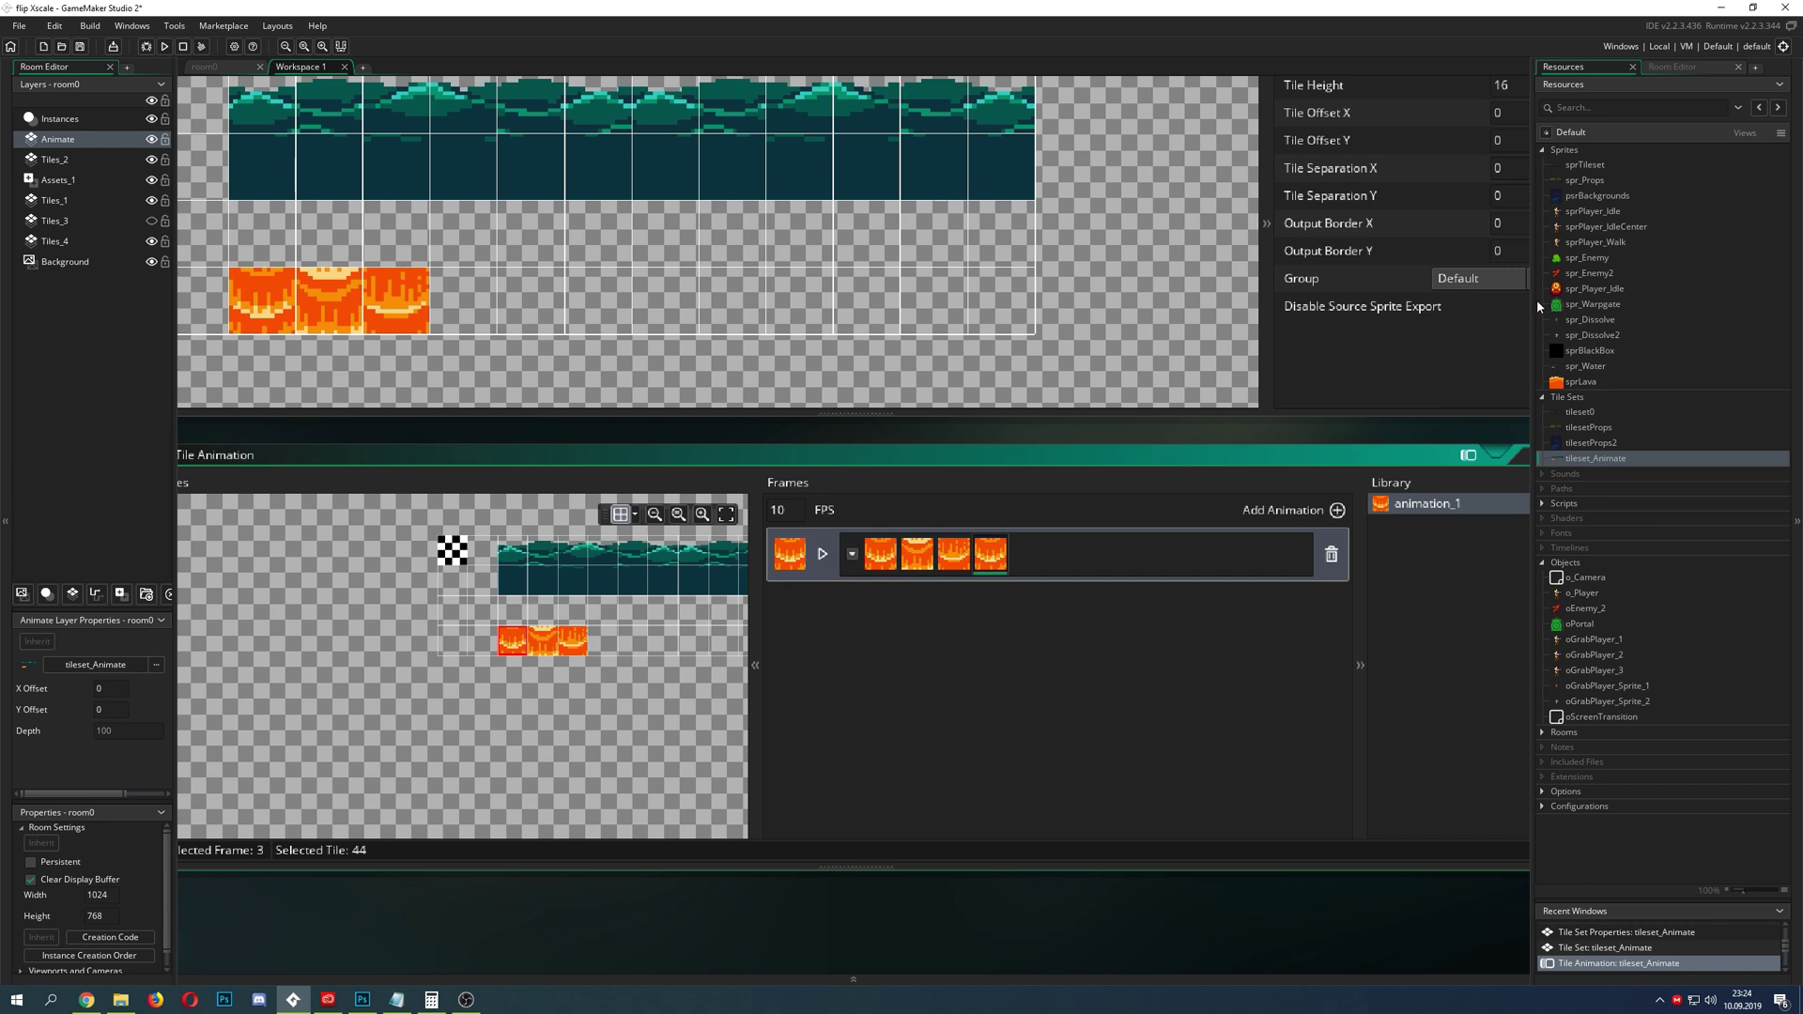
- Enlarge the workspace and focus the editor so the four-frame lava animation_1 is fully visible
drag(1541, 305, 1670, 451)
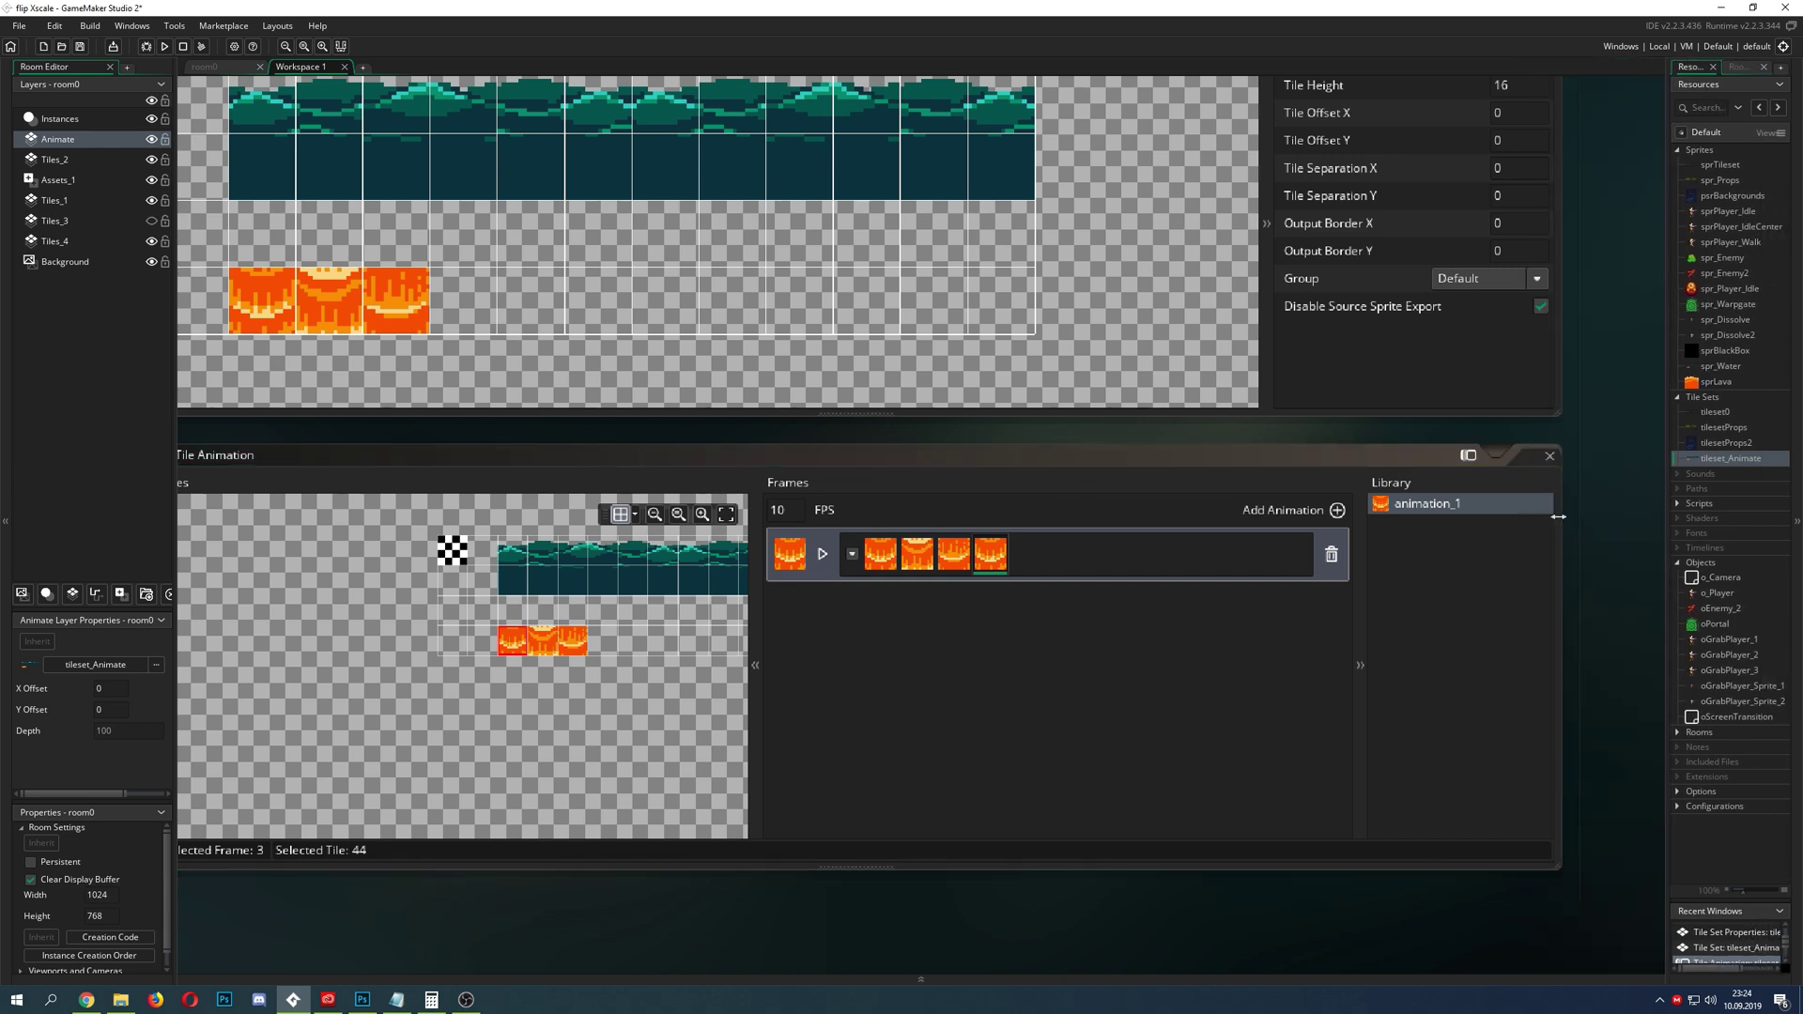
click(1560, 523)
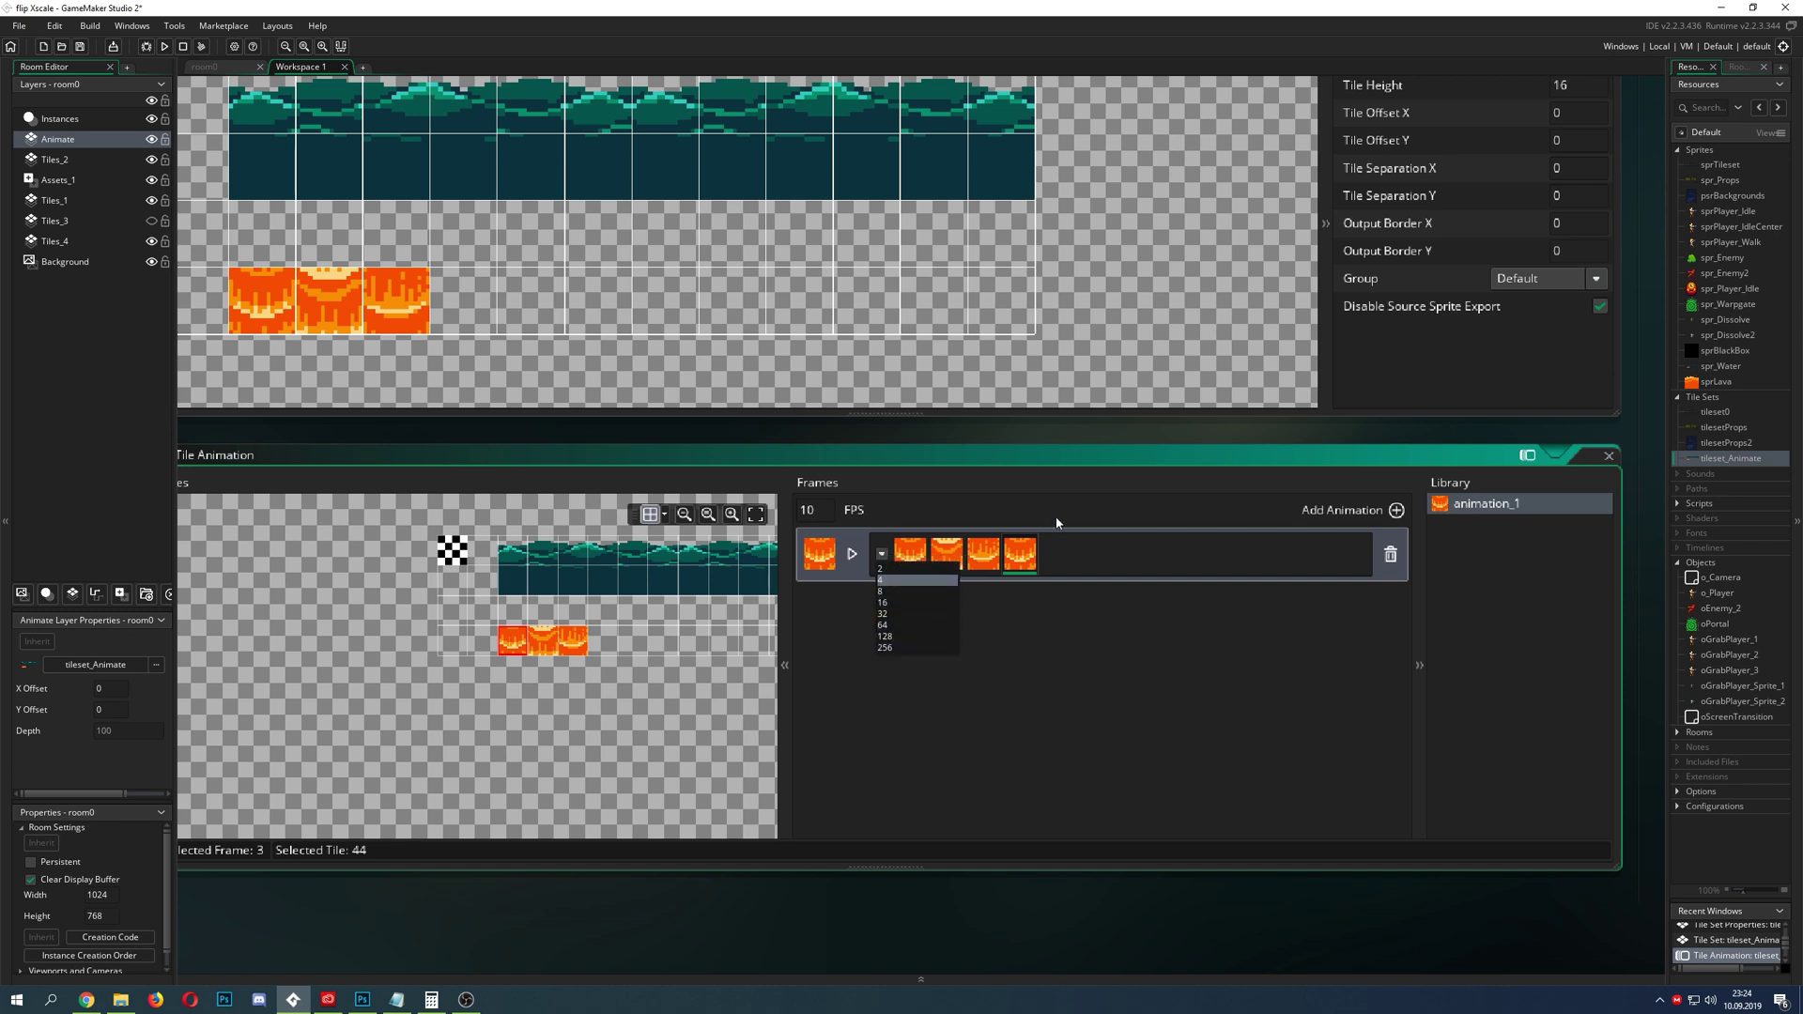
scroll(1127, 465, down, 1)
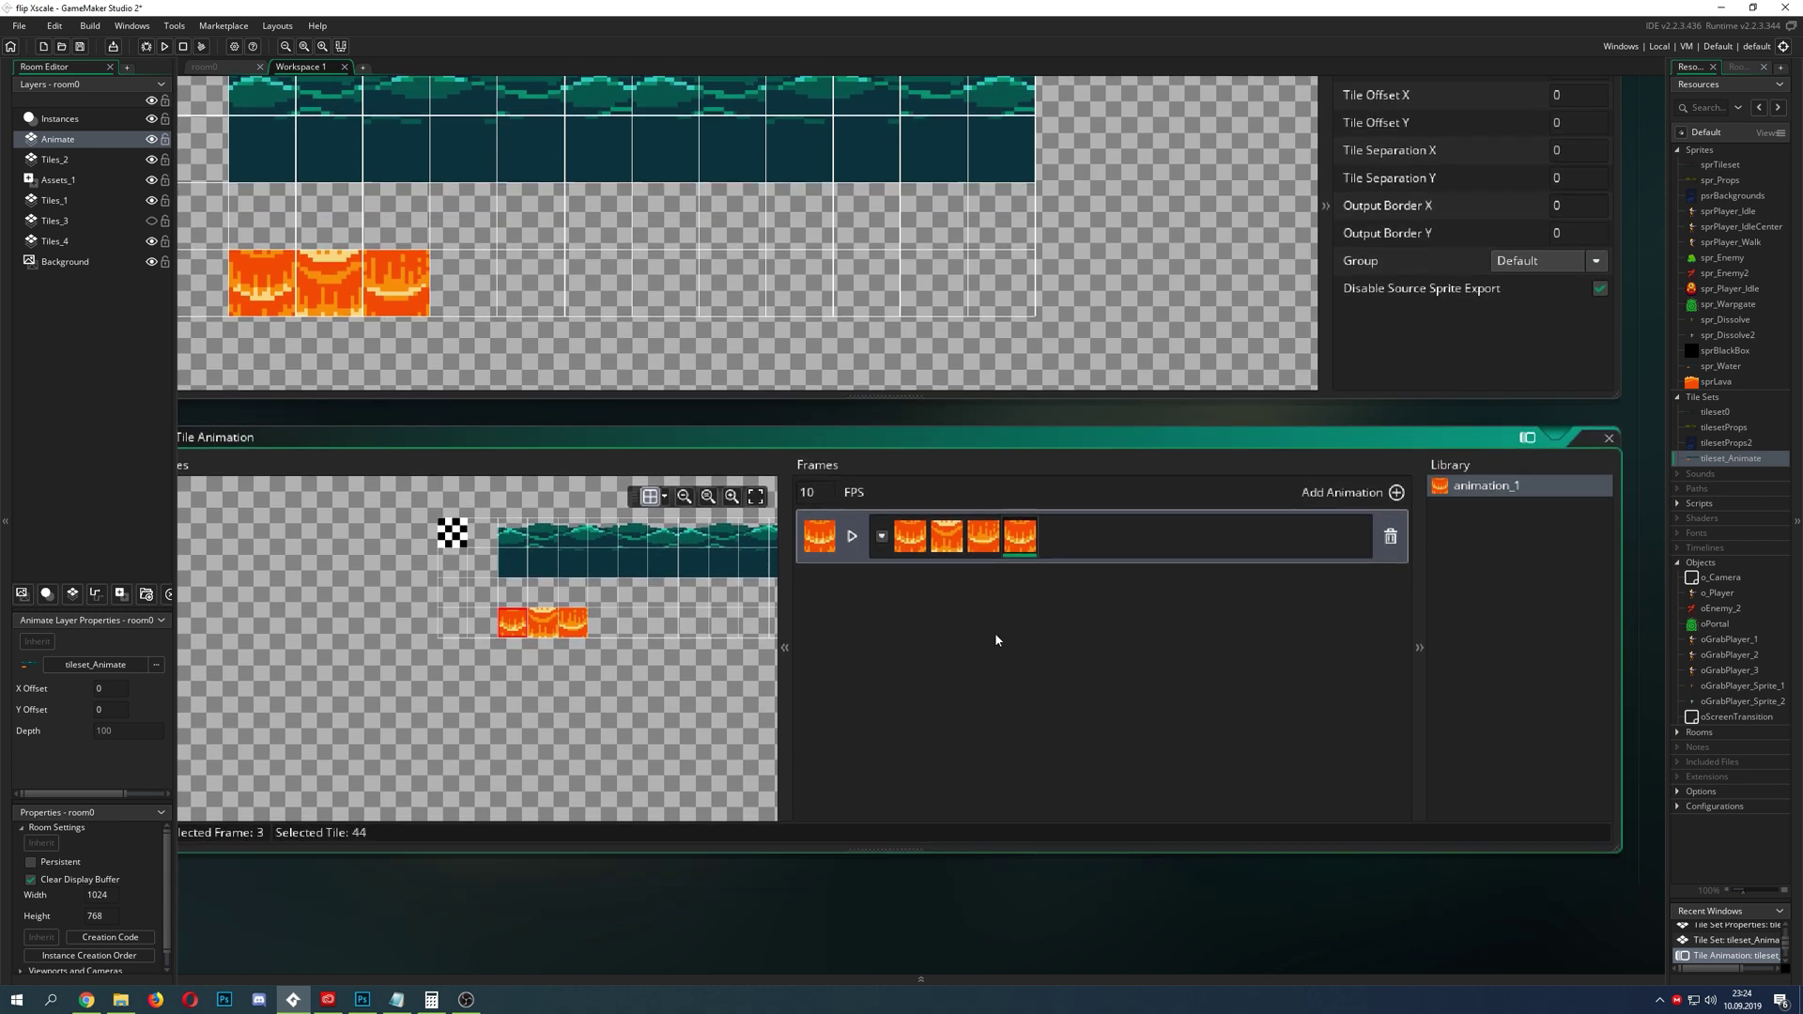
shift+scroll(630, 902, left, 3)
shift+scroll(629, 902, right, 3)
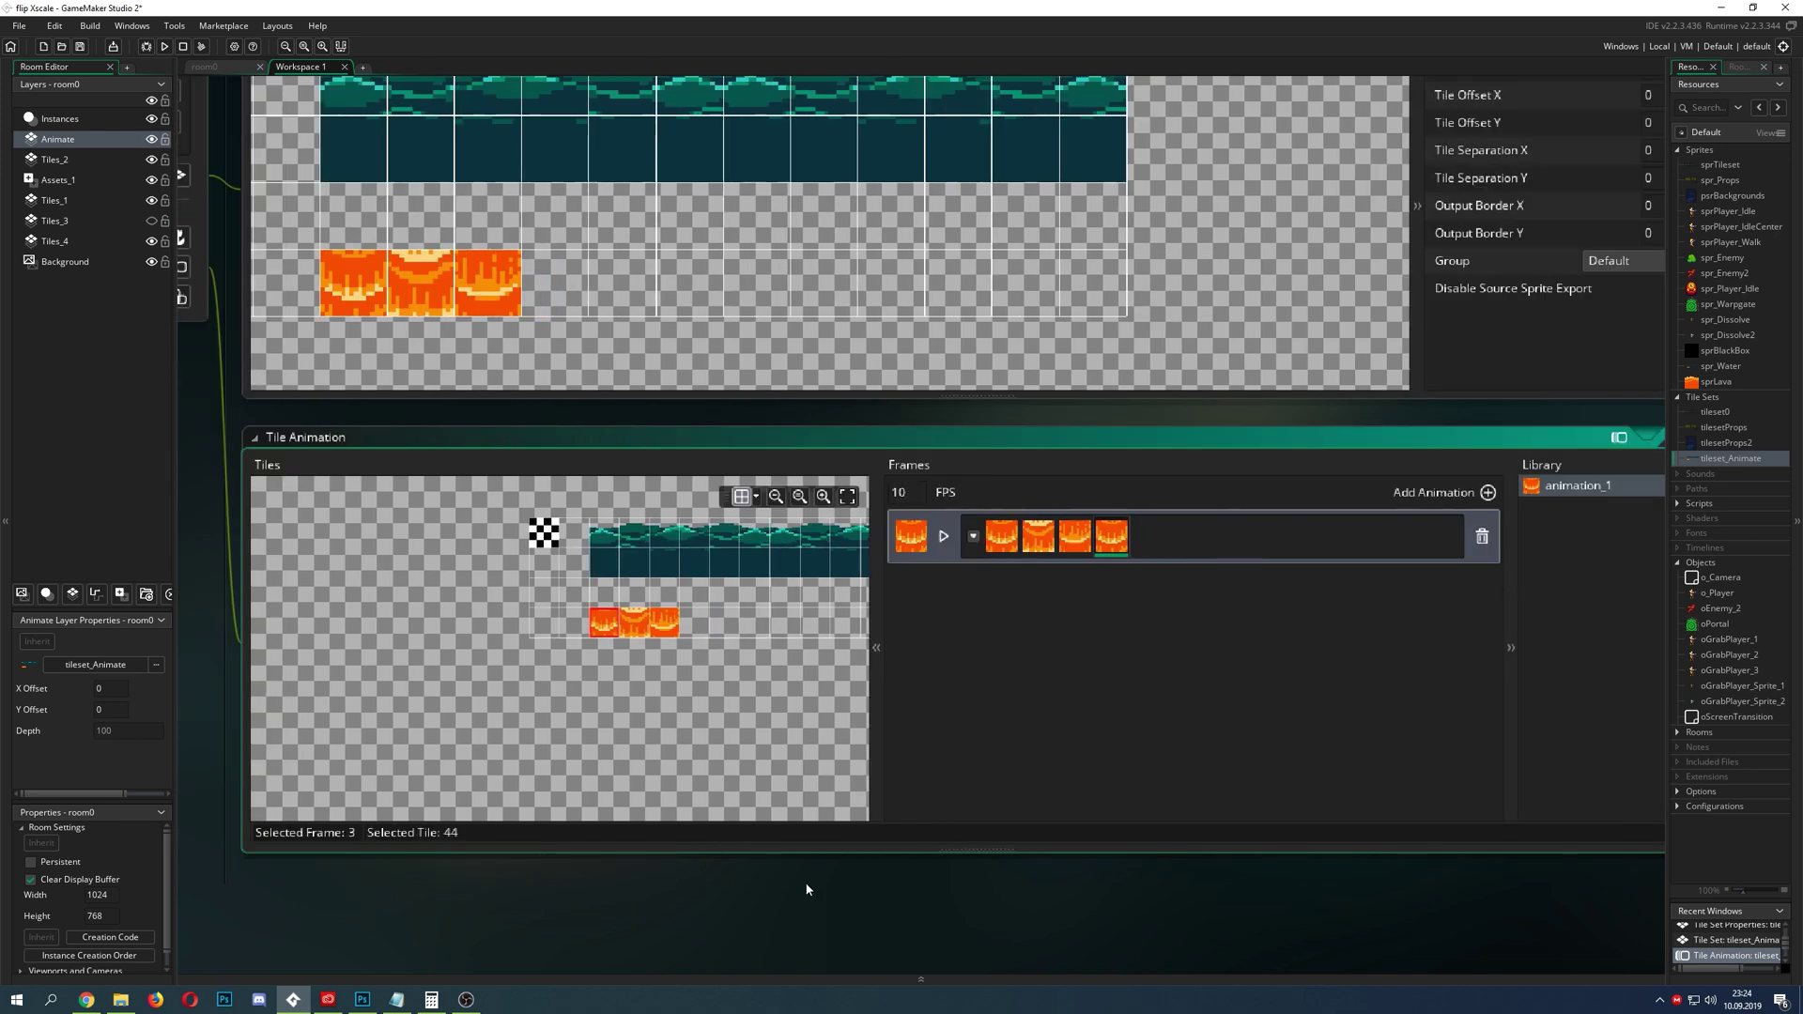
ctrl+scroll(1300, 719, up, 2)
shift+scroll(1124, 900, right, 2)
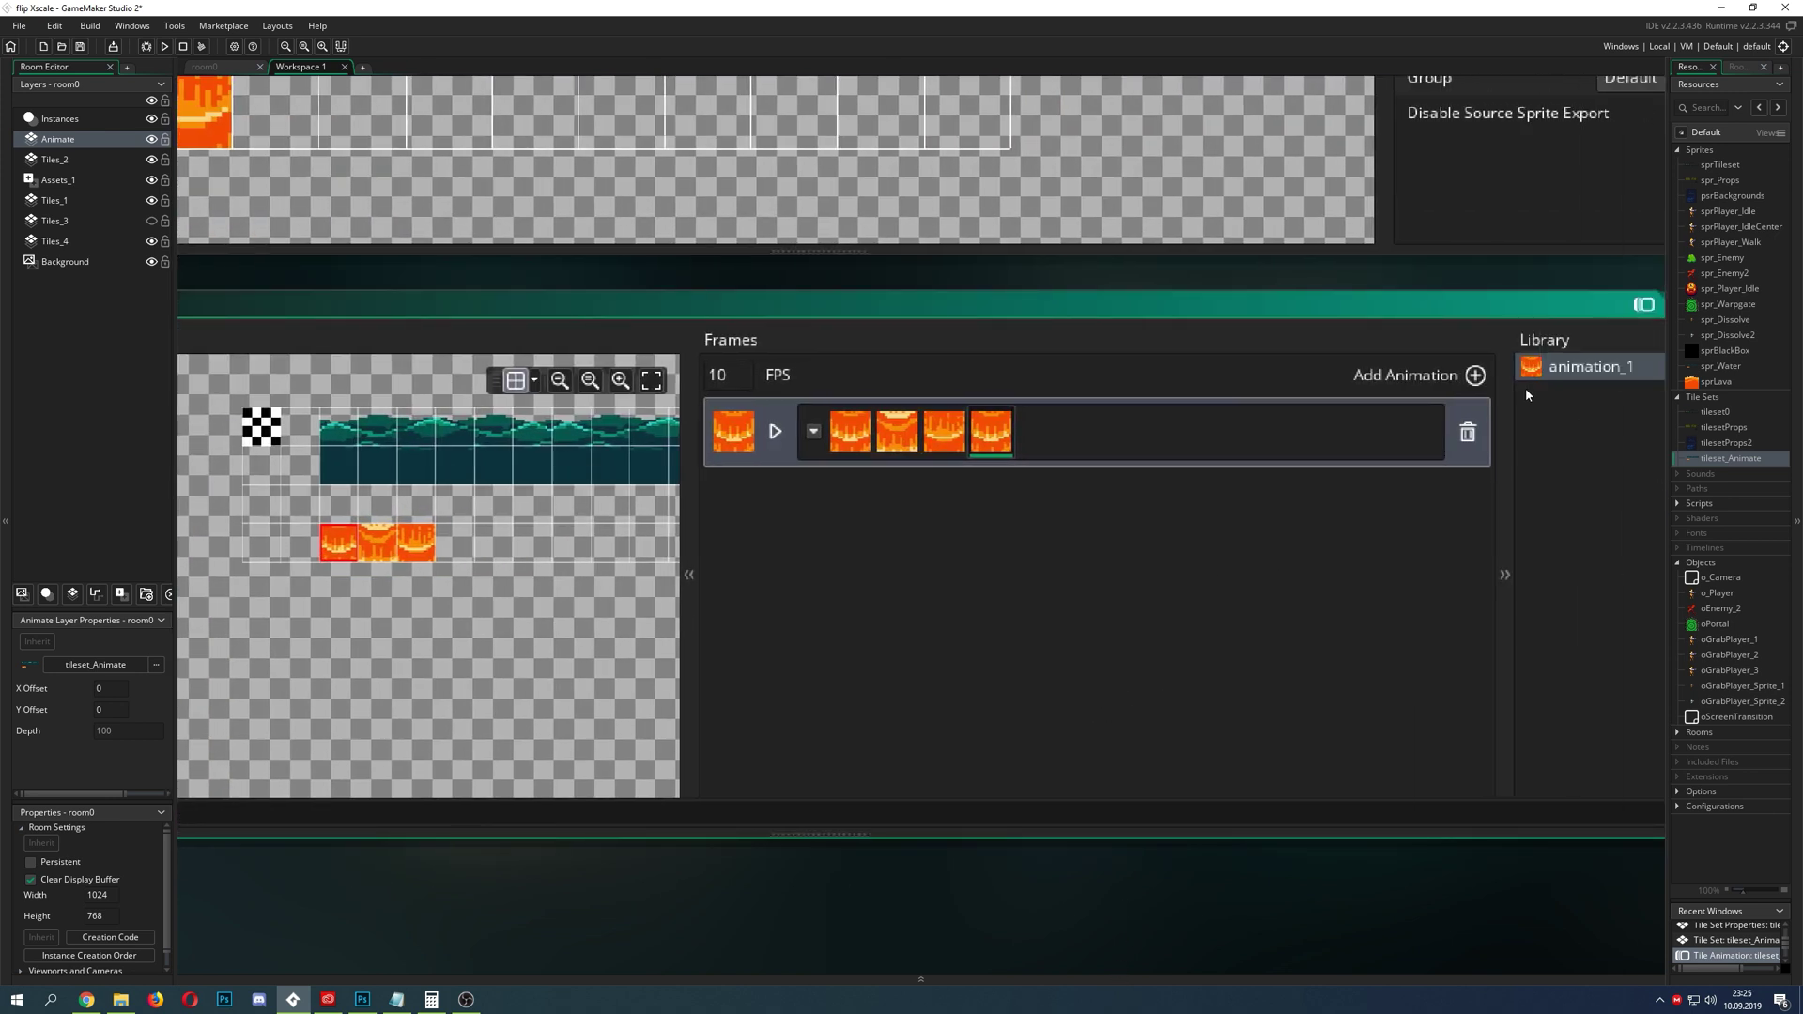
- Create animation_2 with the eight water tiles as frames at 5 FPS
click(1477, 375)
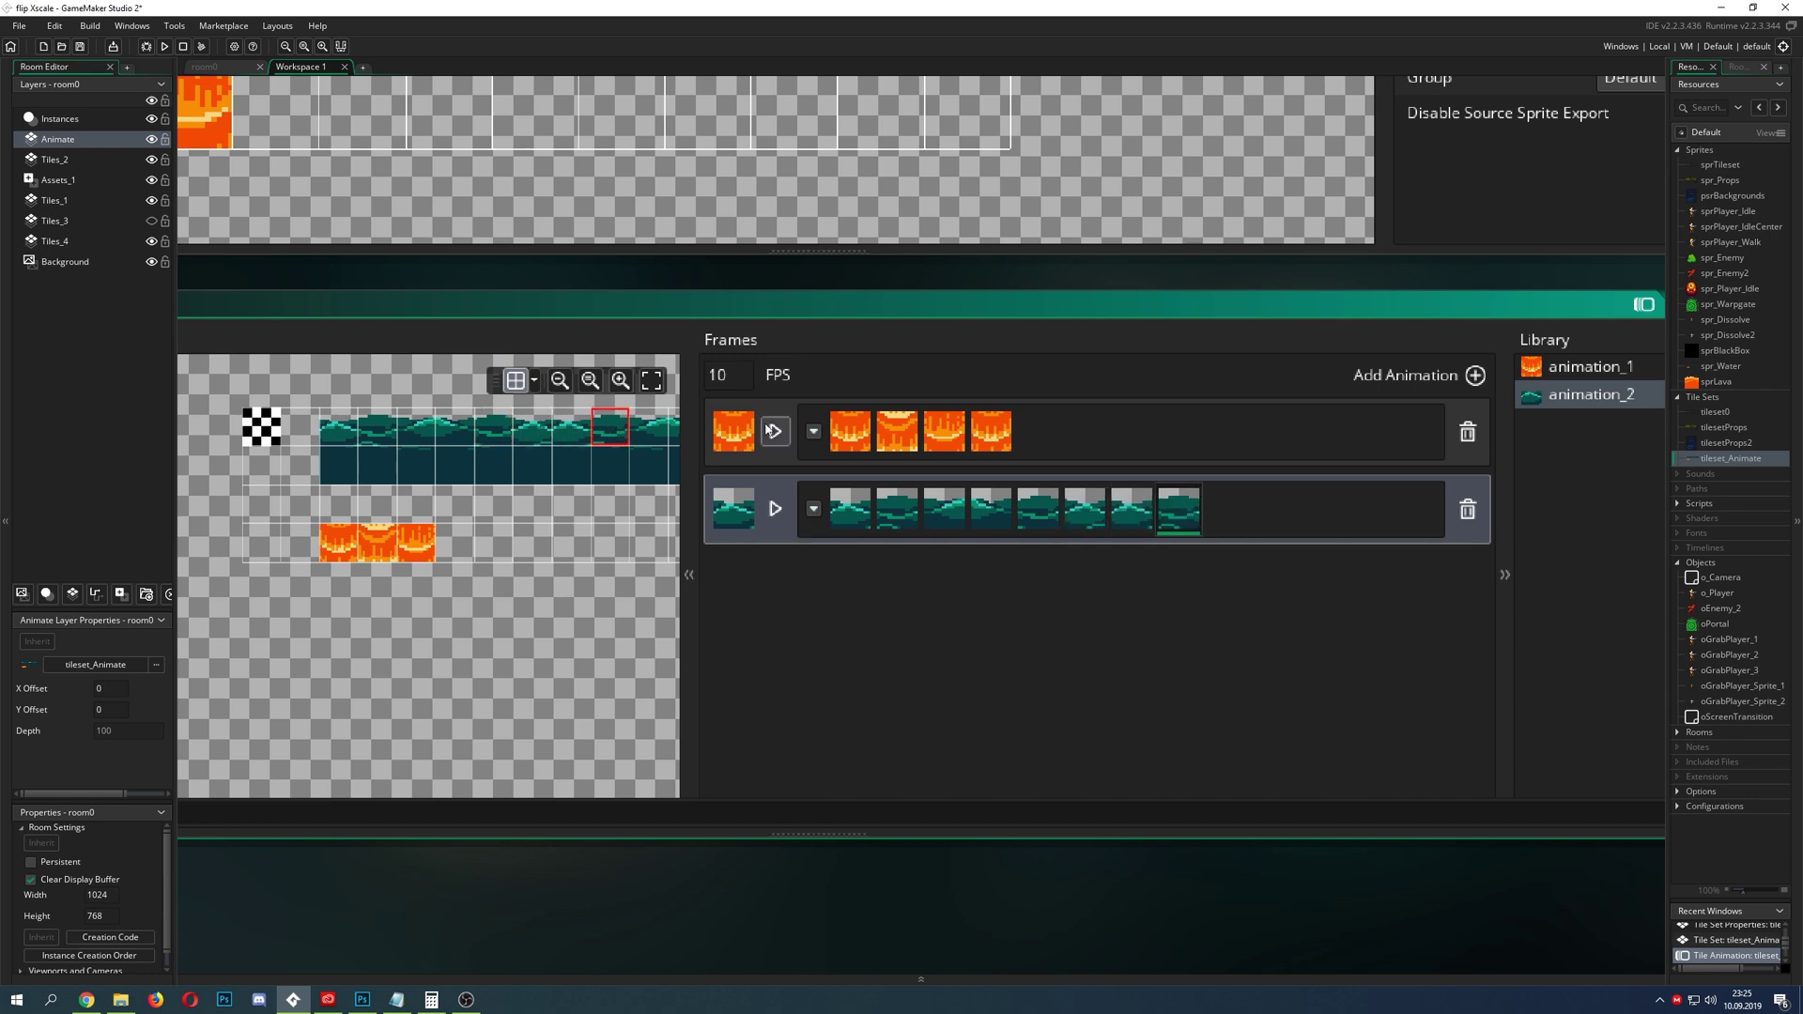
ctrl+scroll(709, 279, up, 1)
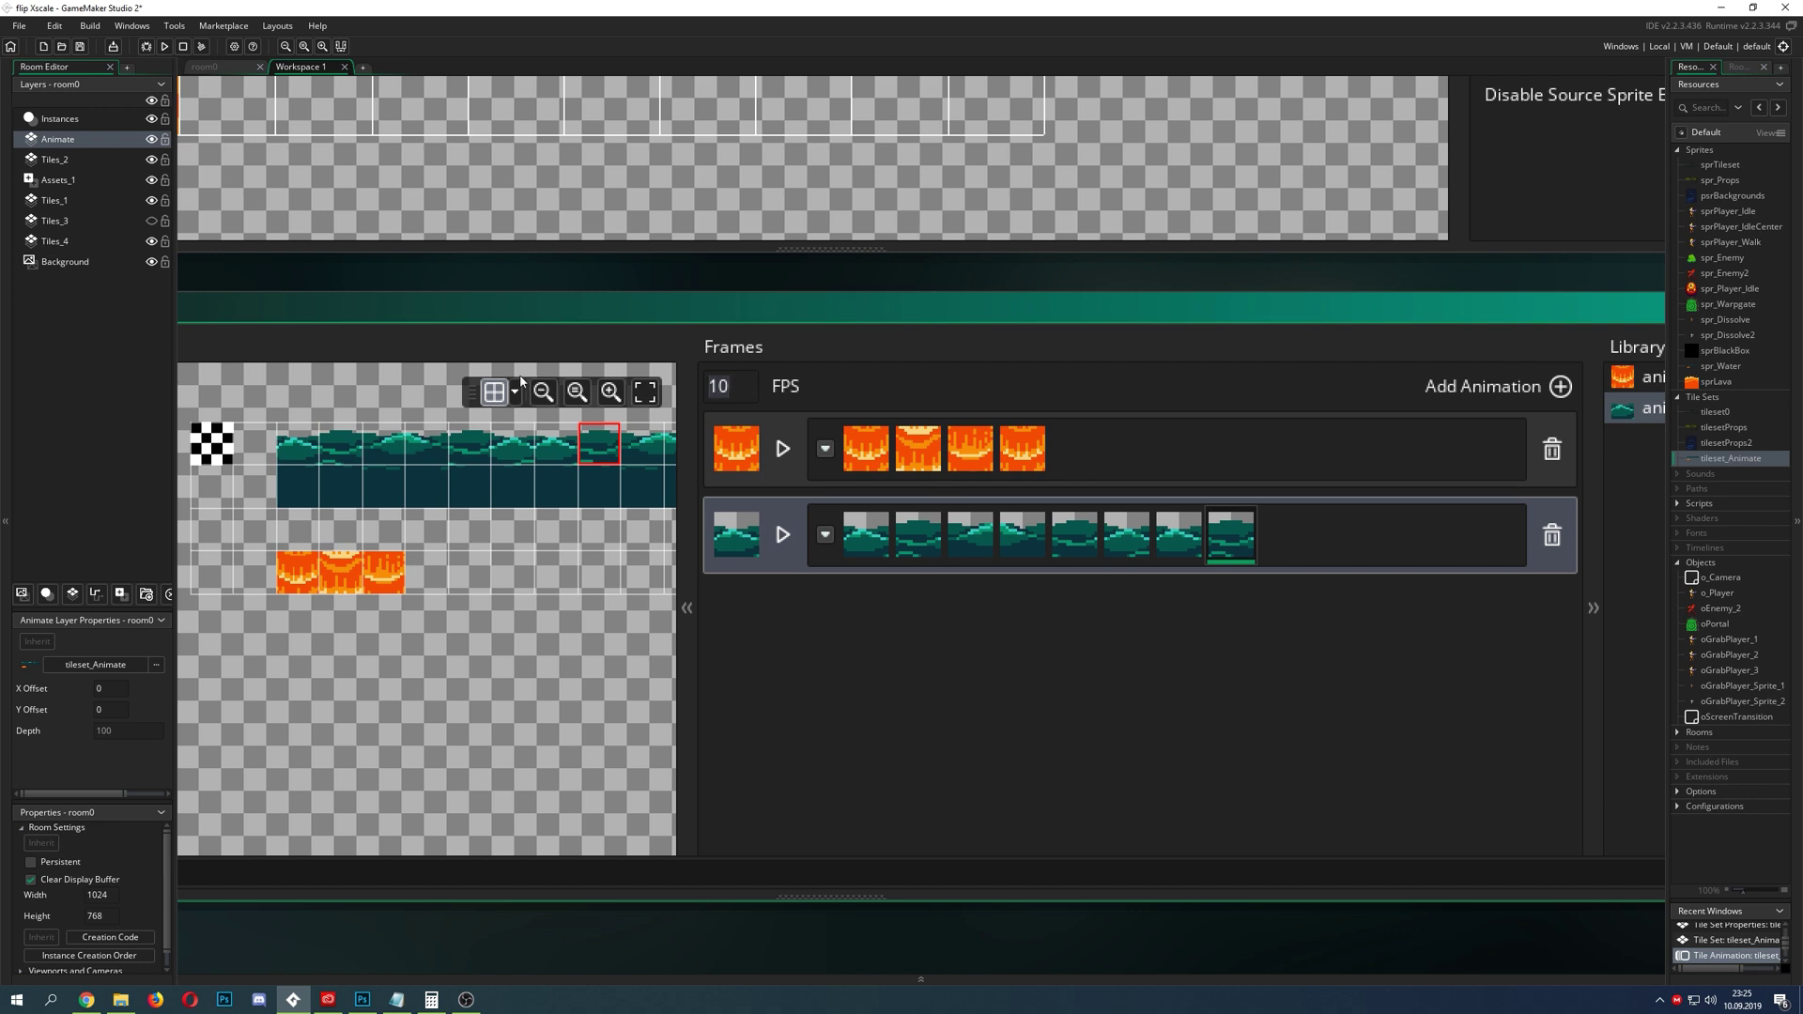
ctrl+scroll(623, 927, down, 1)
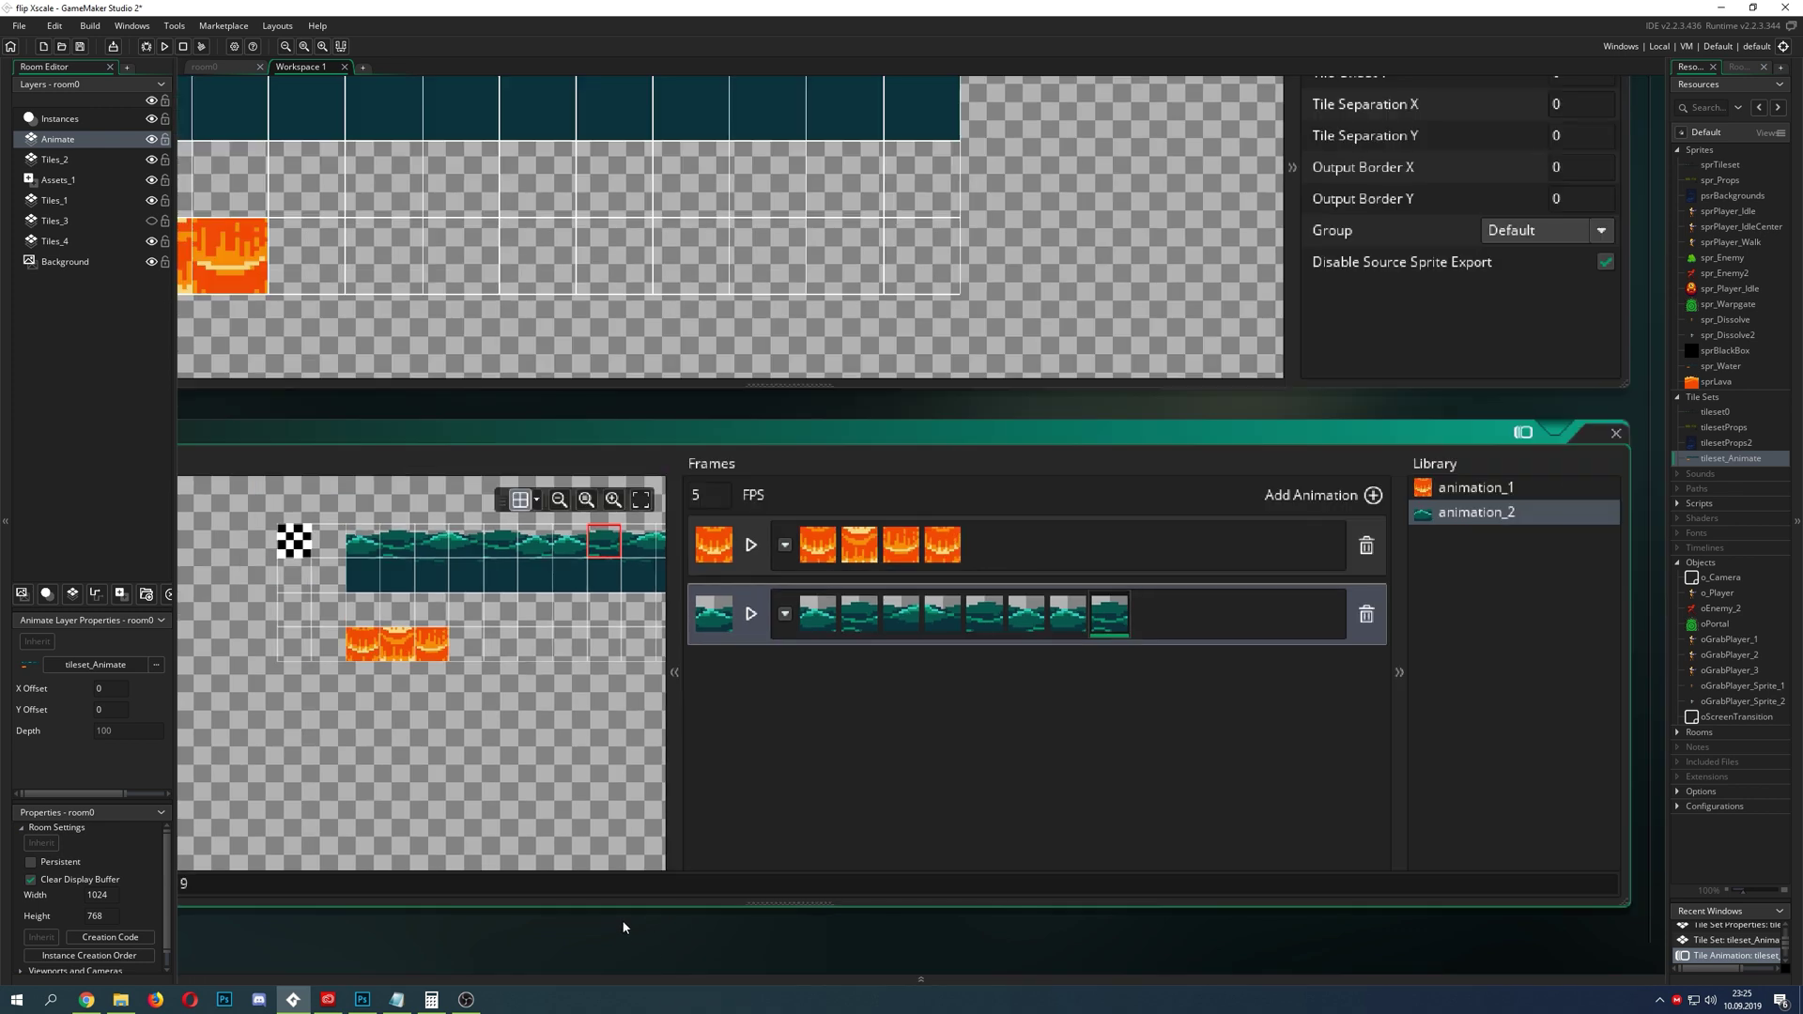
shift+scroll(630, 917, left, 3)
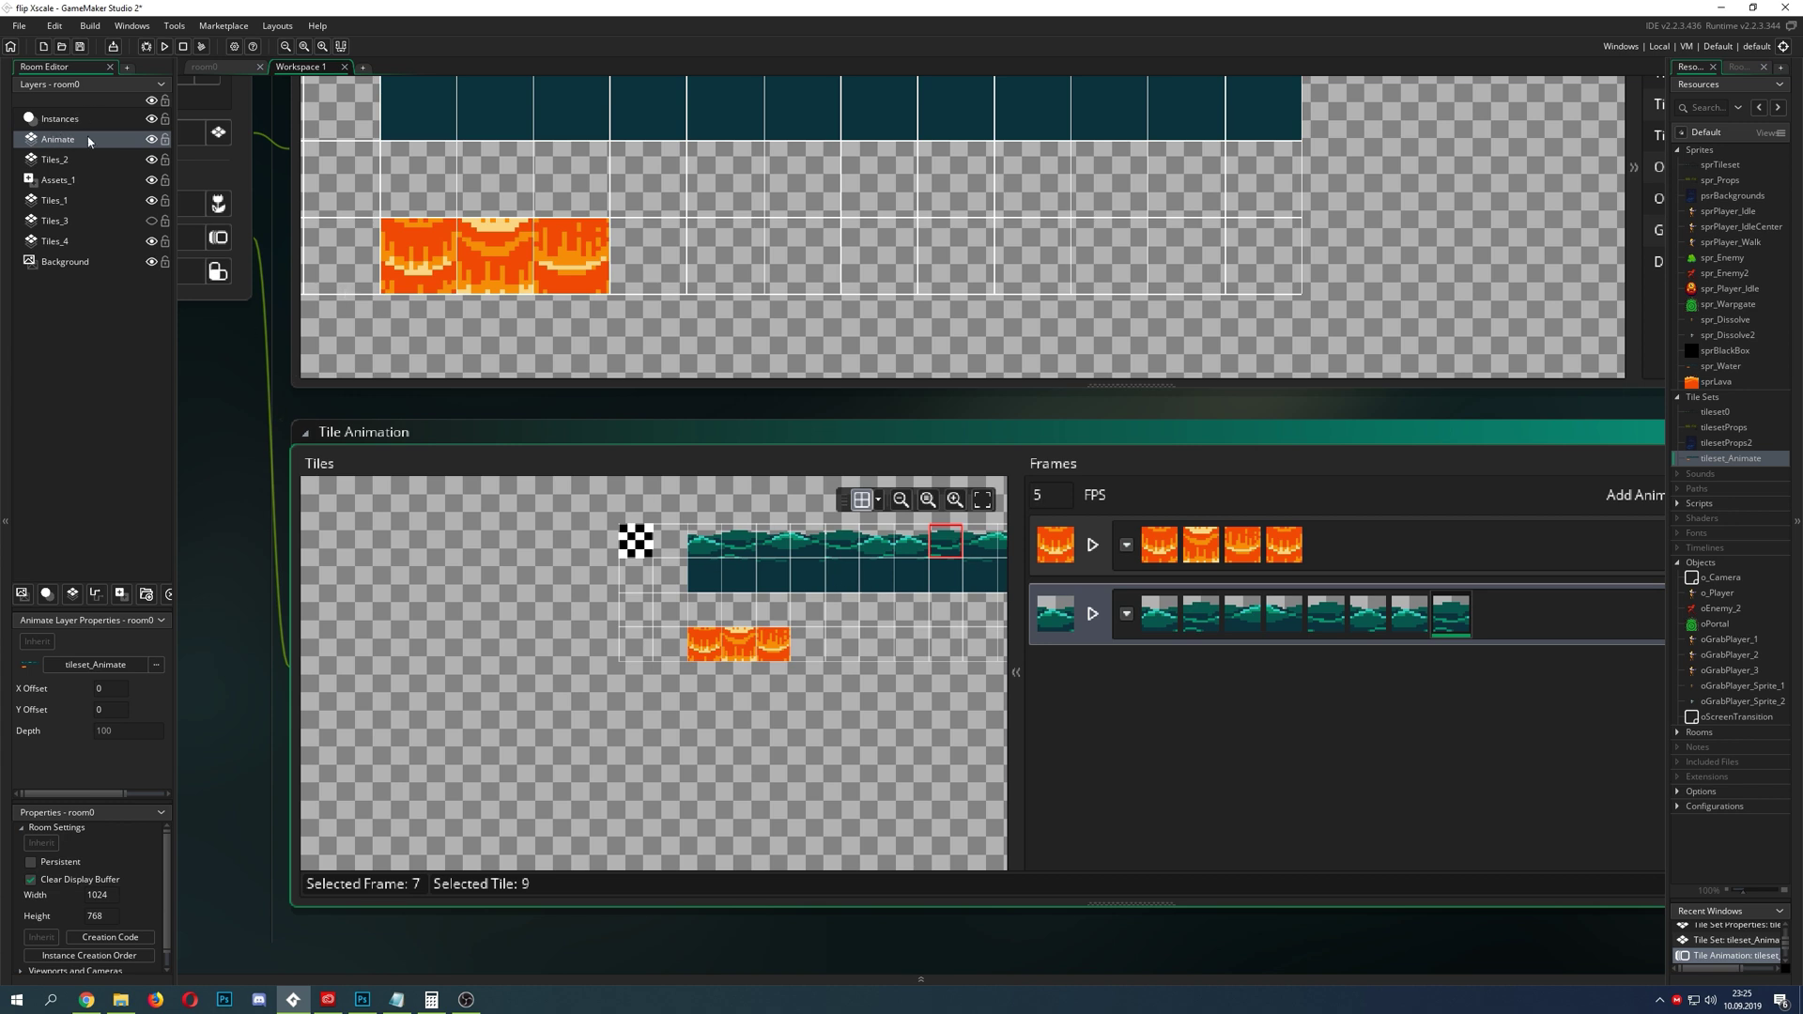
shift+scroll(1000, 899, right, 5)
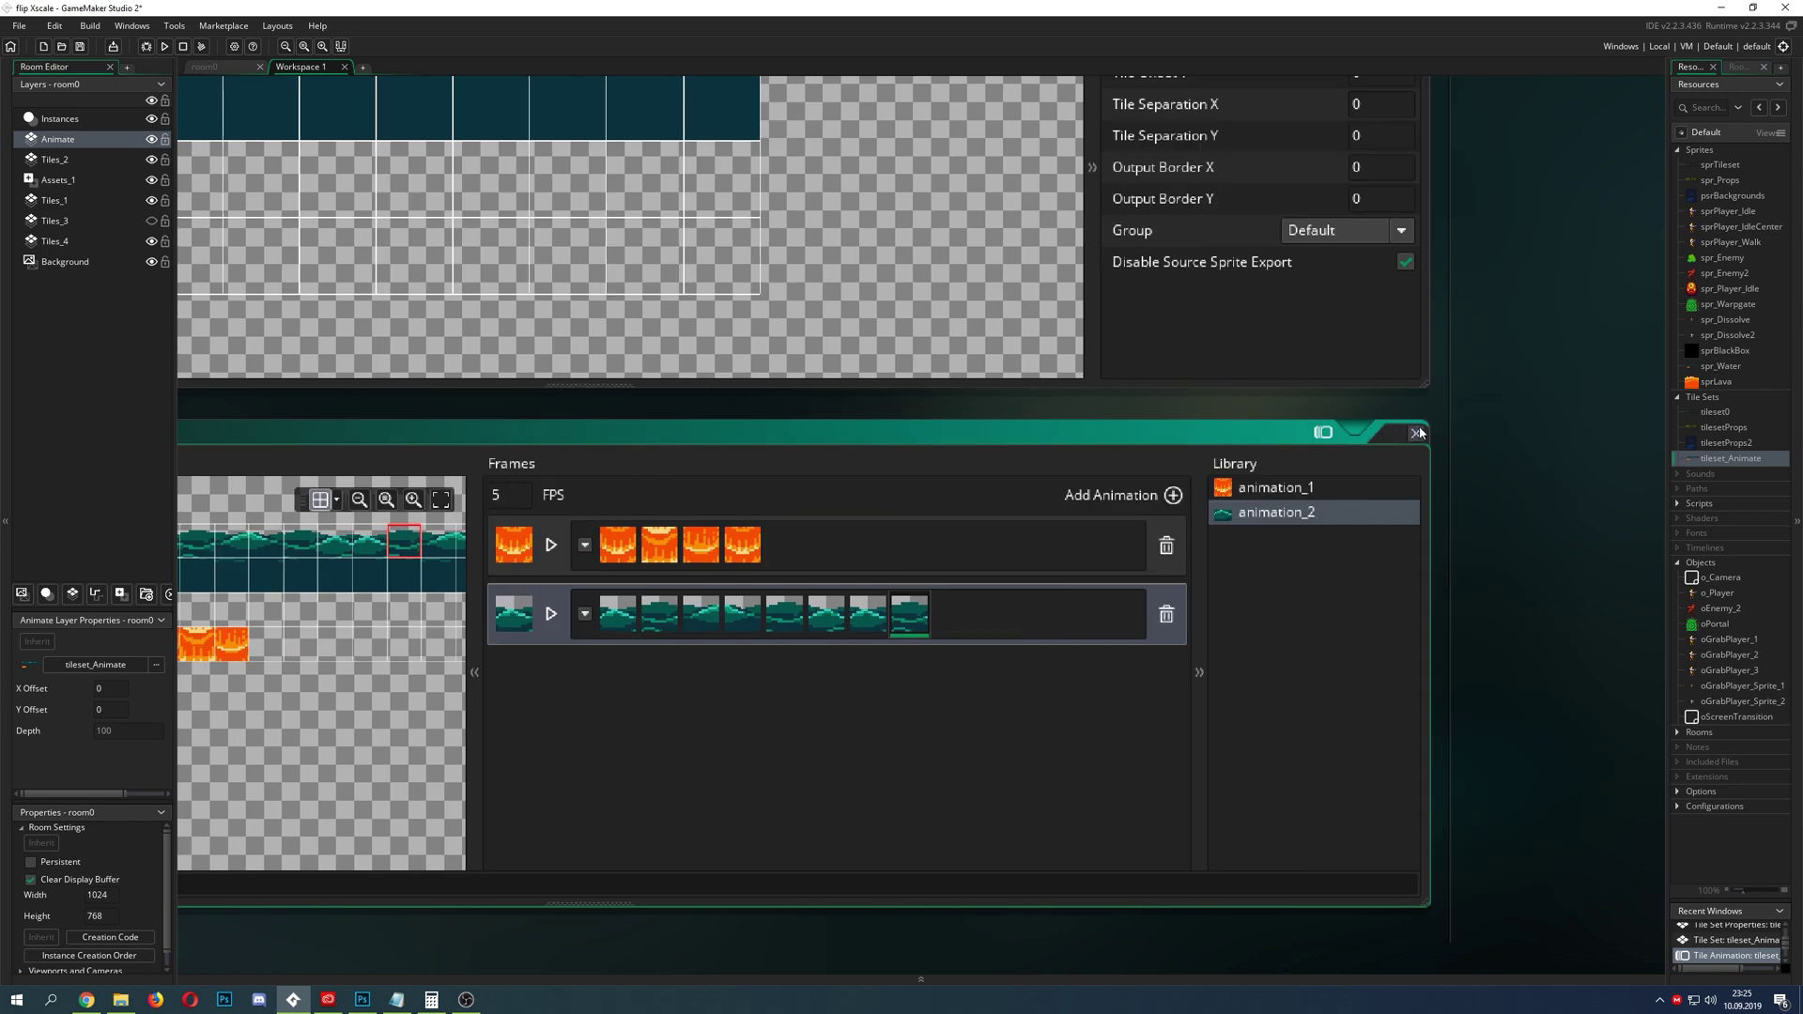
- Close Tile Animation and preview the lava and water tiles animating in room0
click(1418, 434)
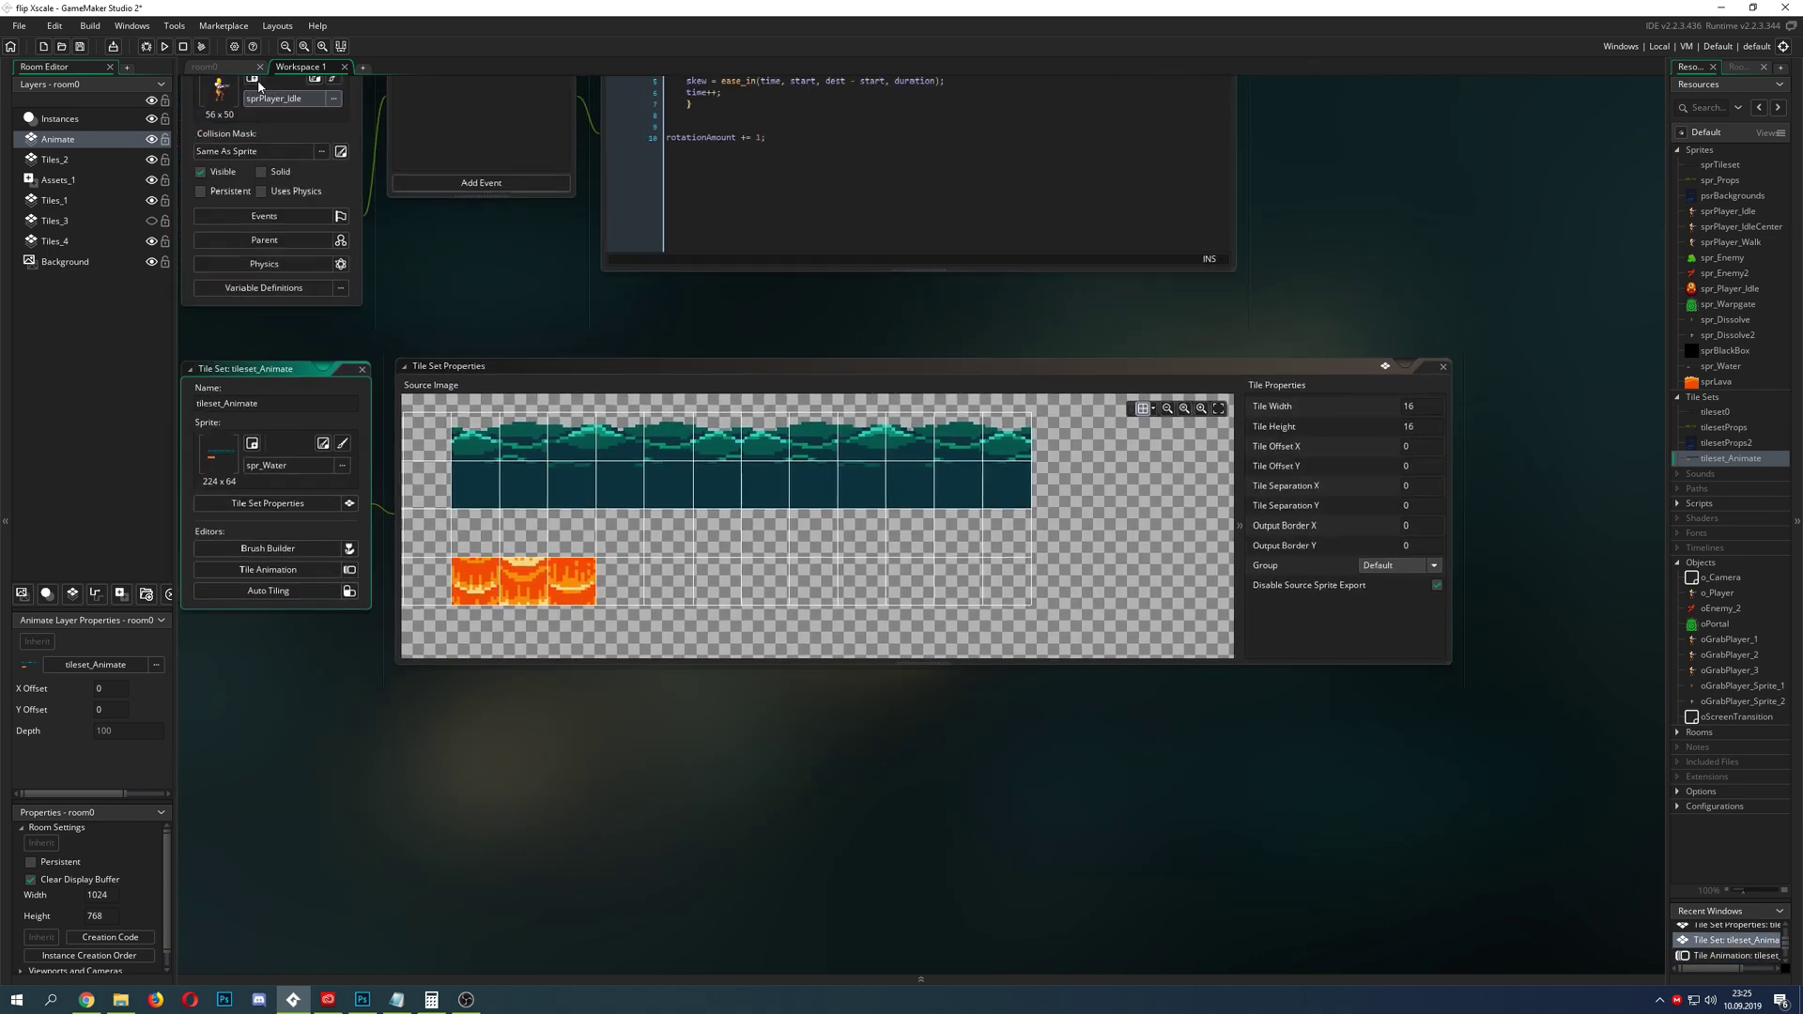
click(216, 67)
scroll(1033, 658, up, 2)
shift+scroll(1614, 143, right, 2)
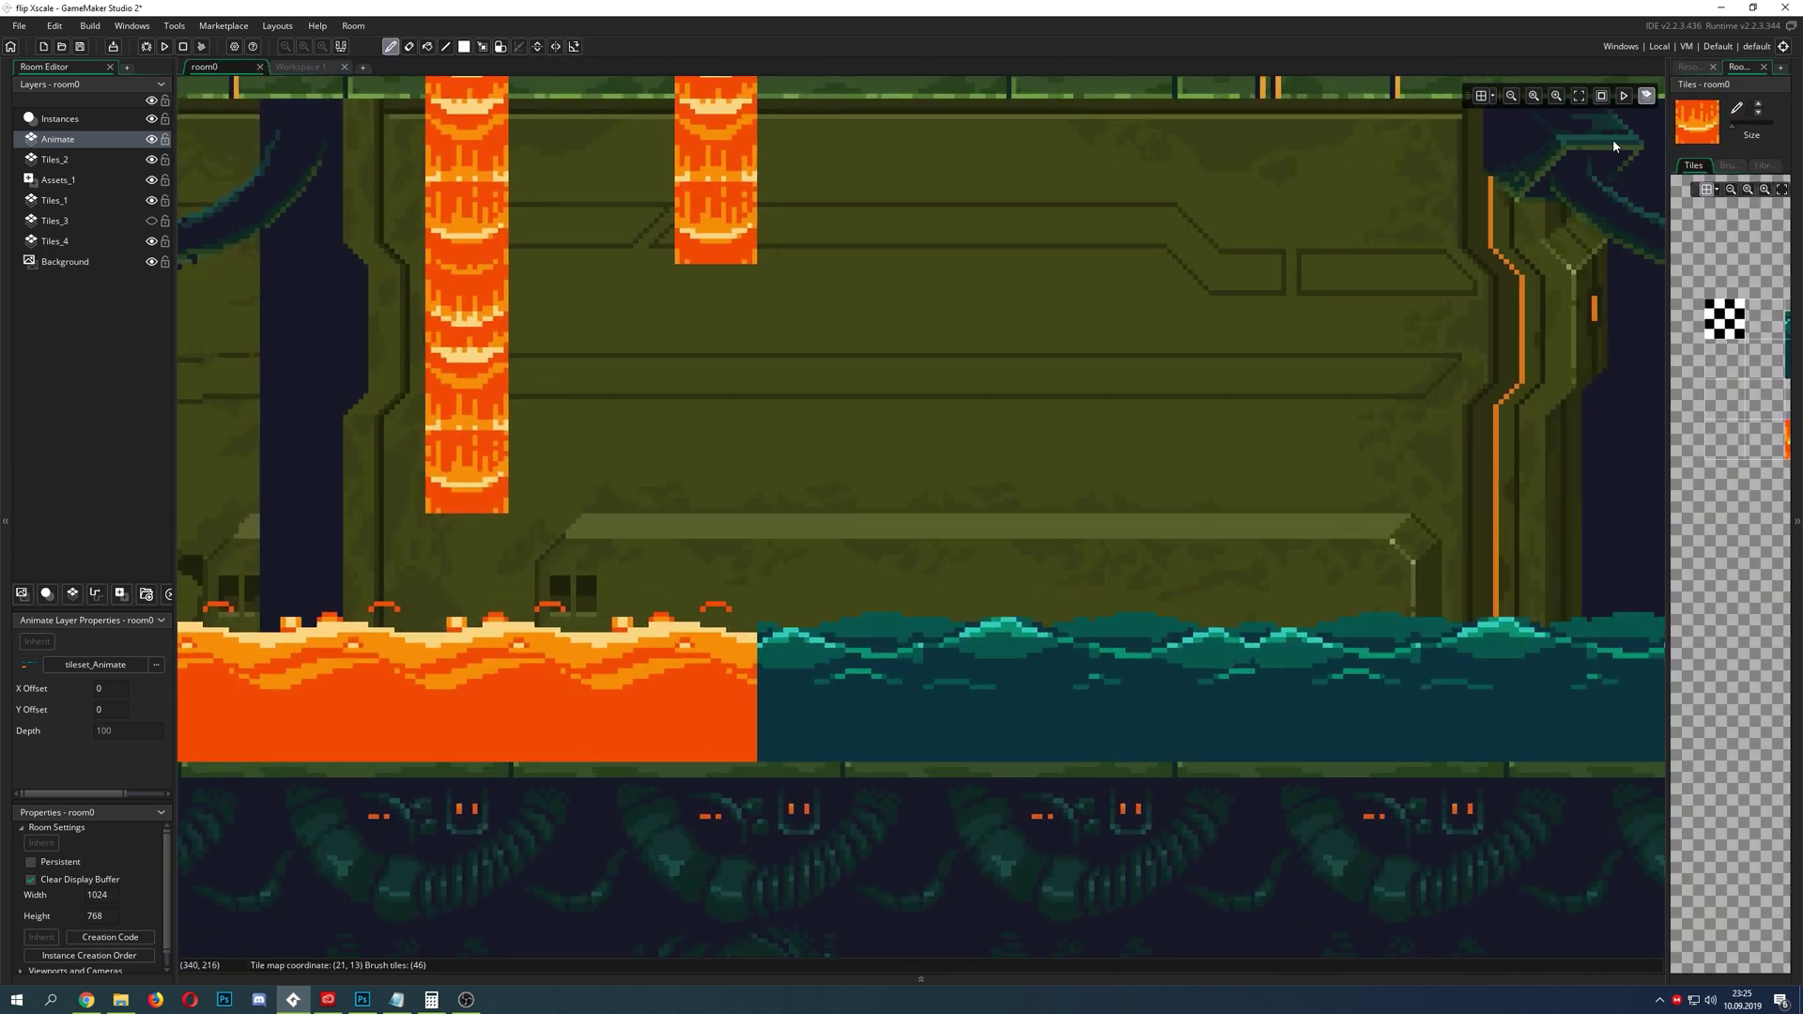
click(1621, 97)
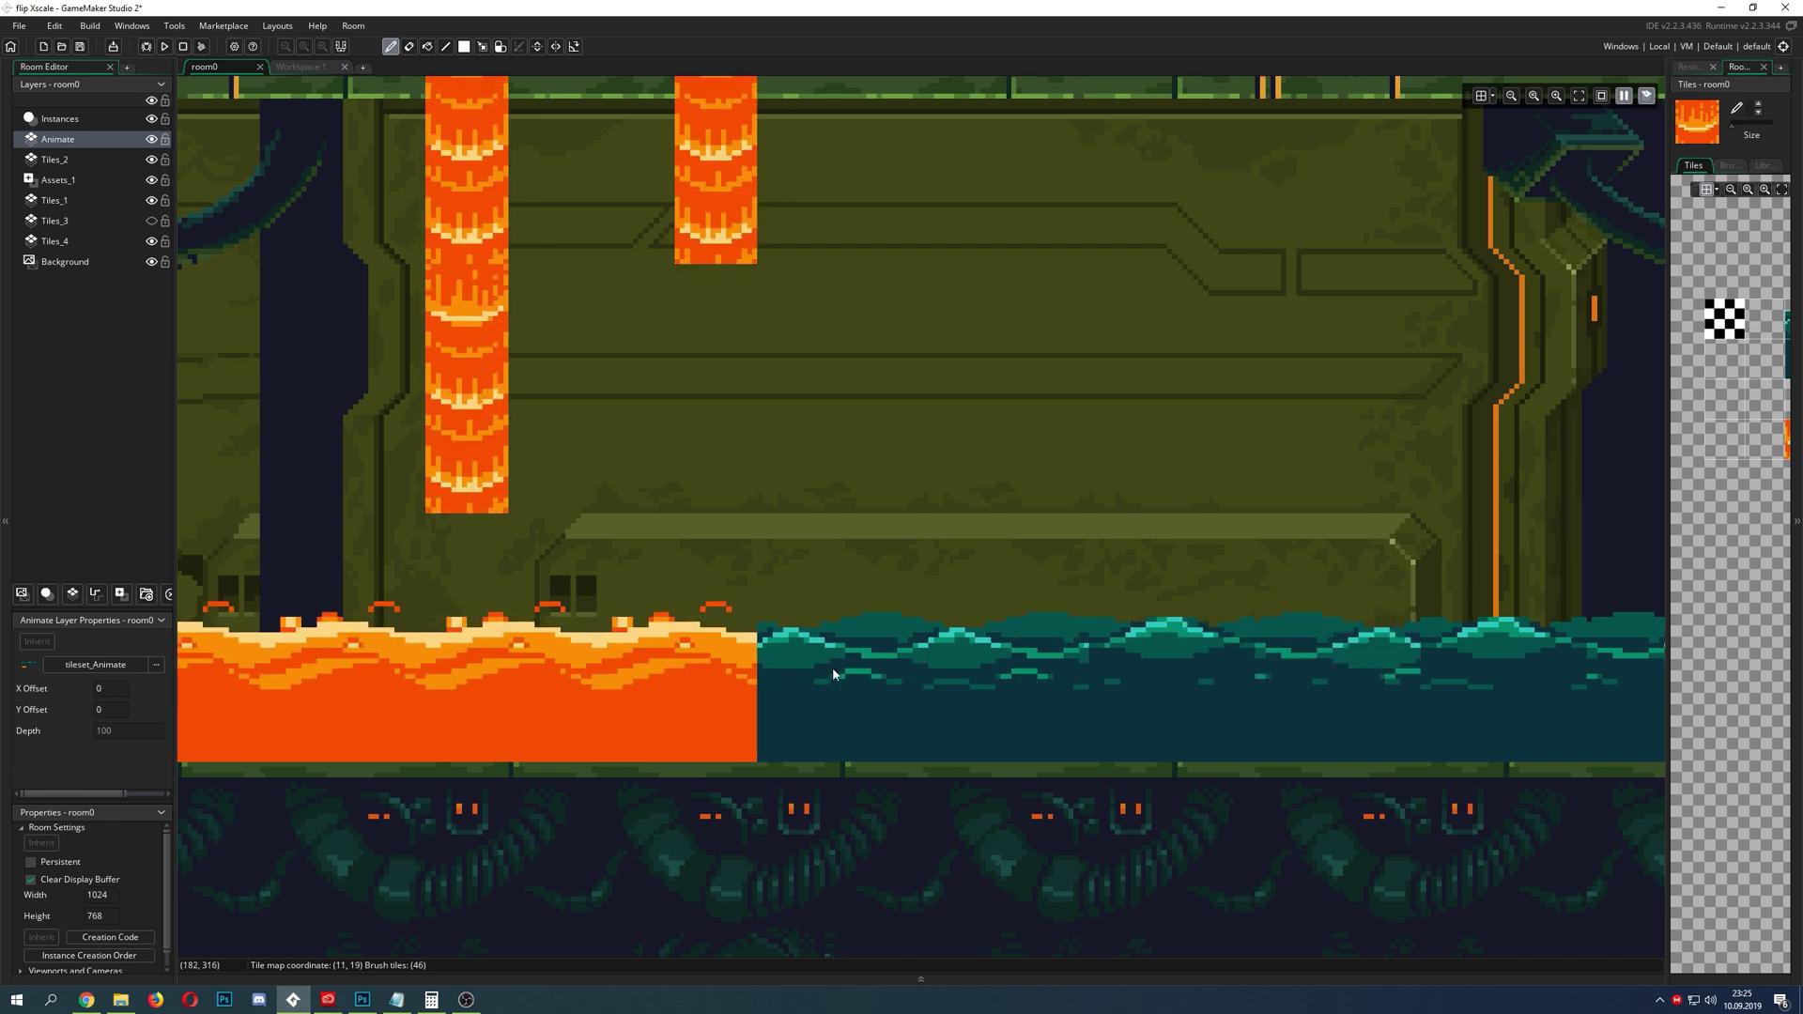
shift+scroll(1071, 651, right, 2)
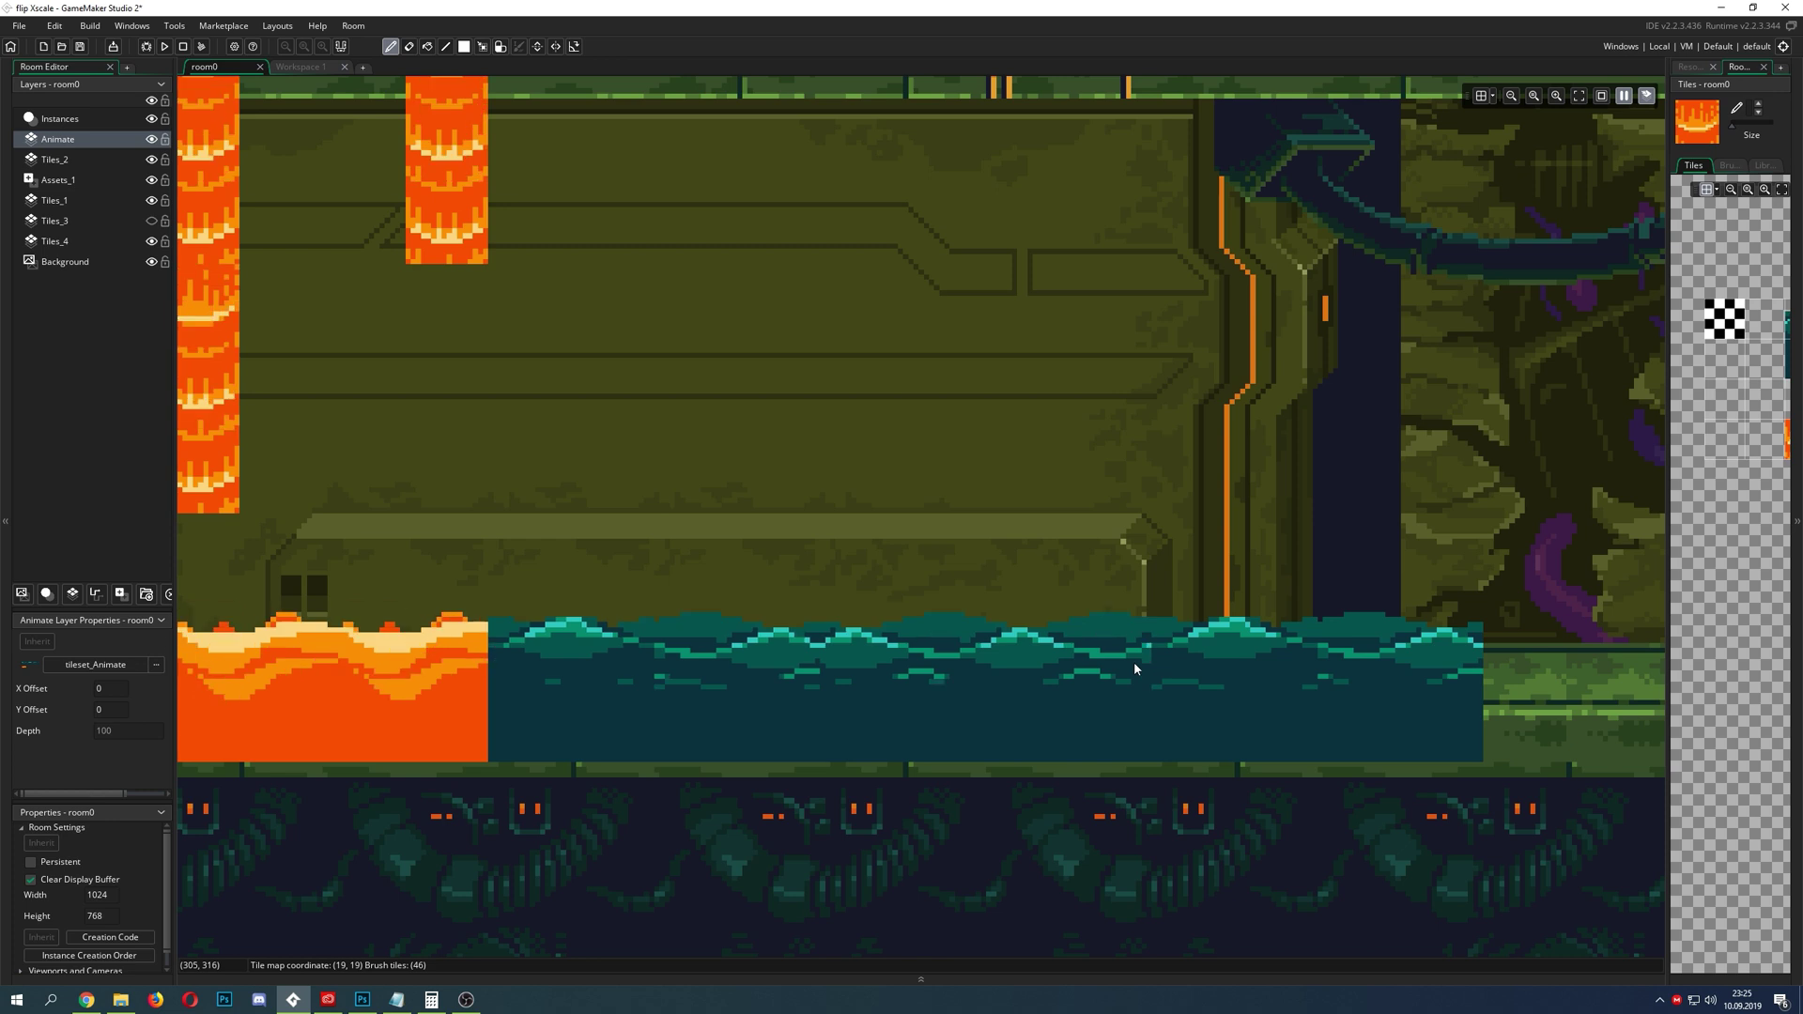
- Go back to the tile set workspace and reopen the Tile Animation editor
click(297, 66)
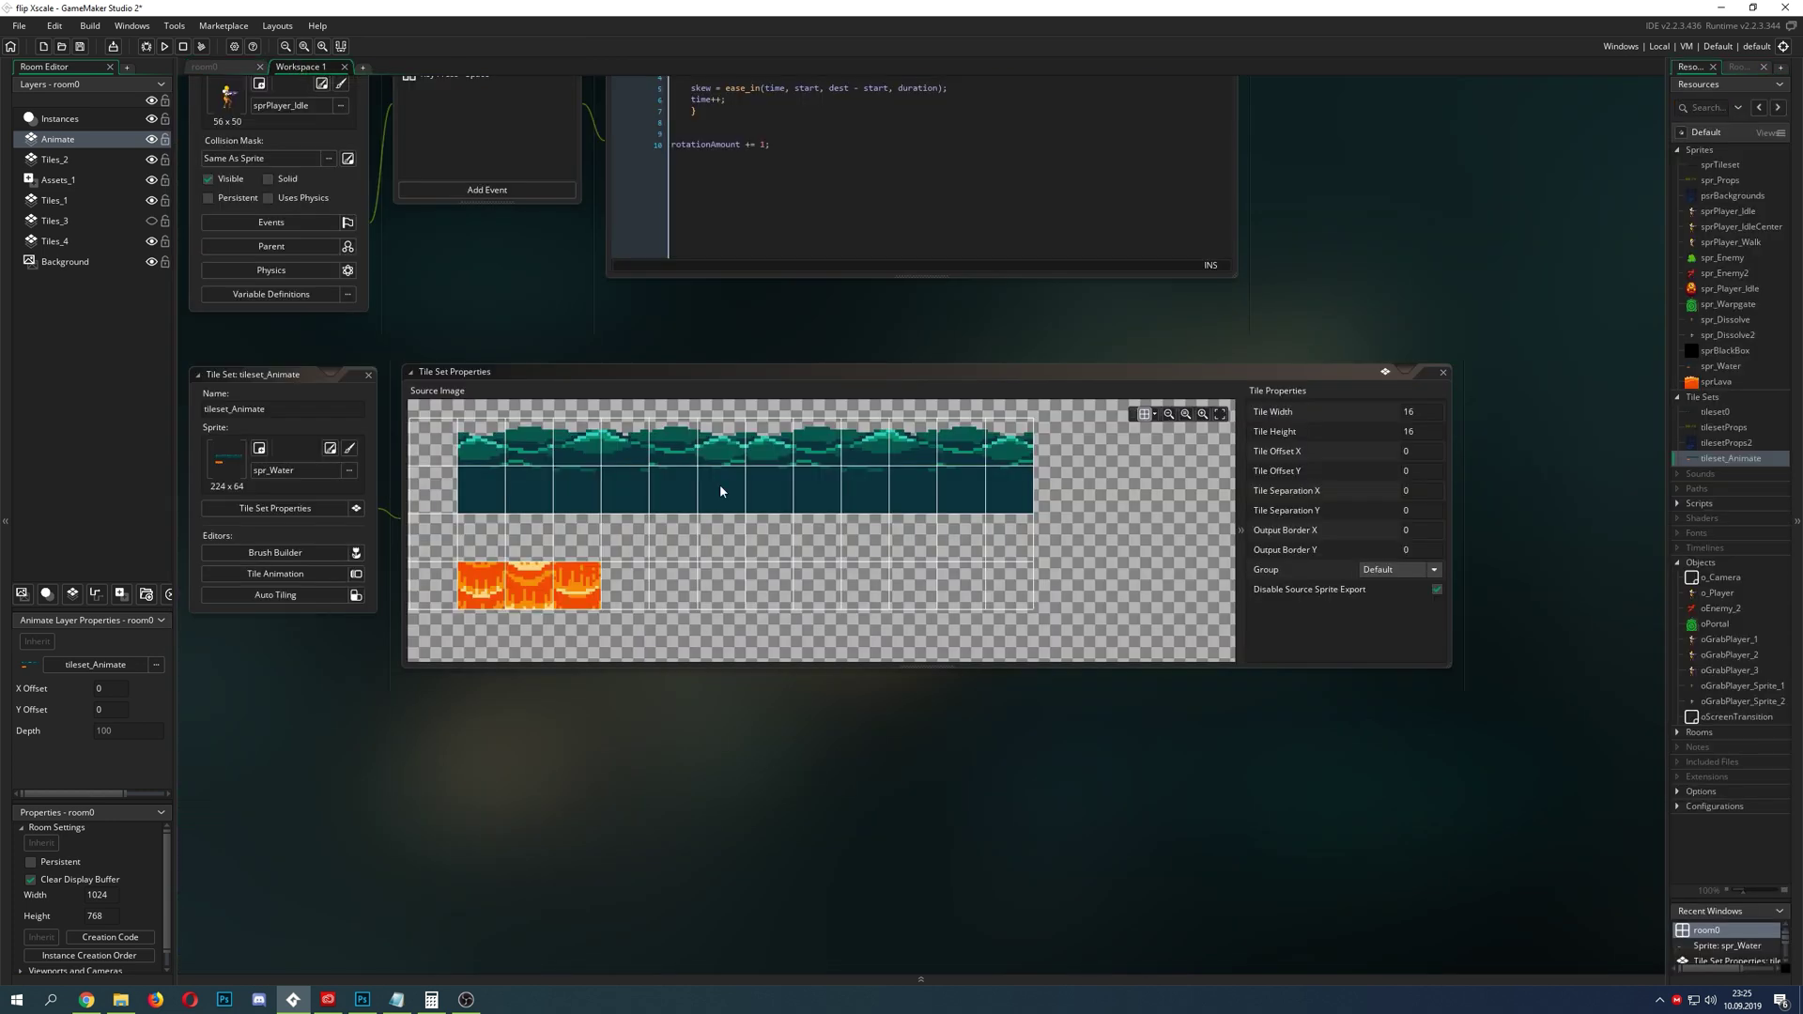
click(319, 573)
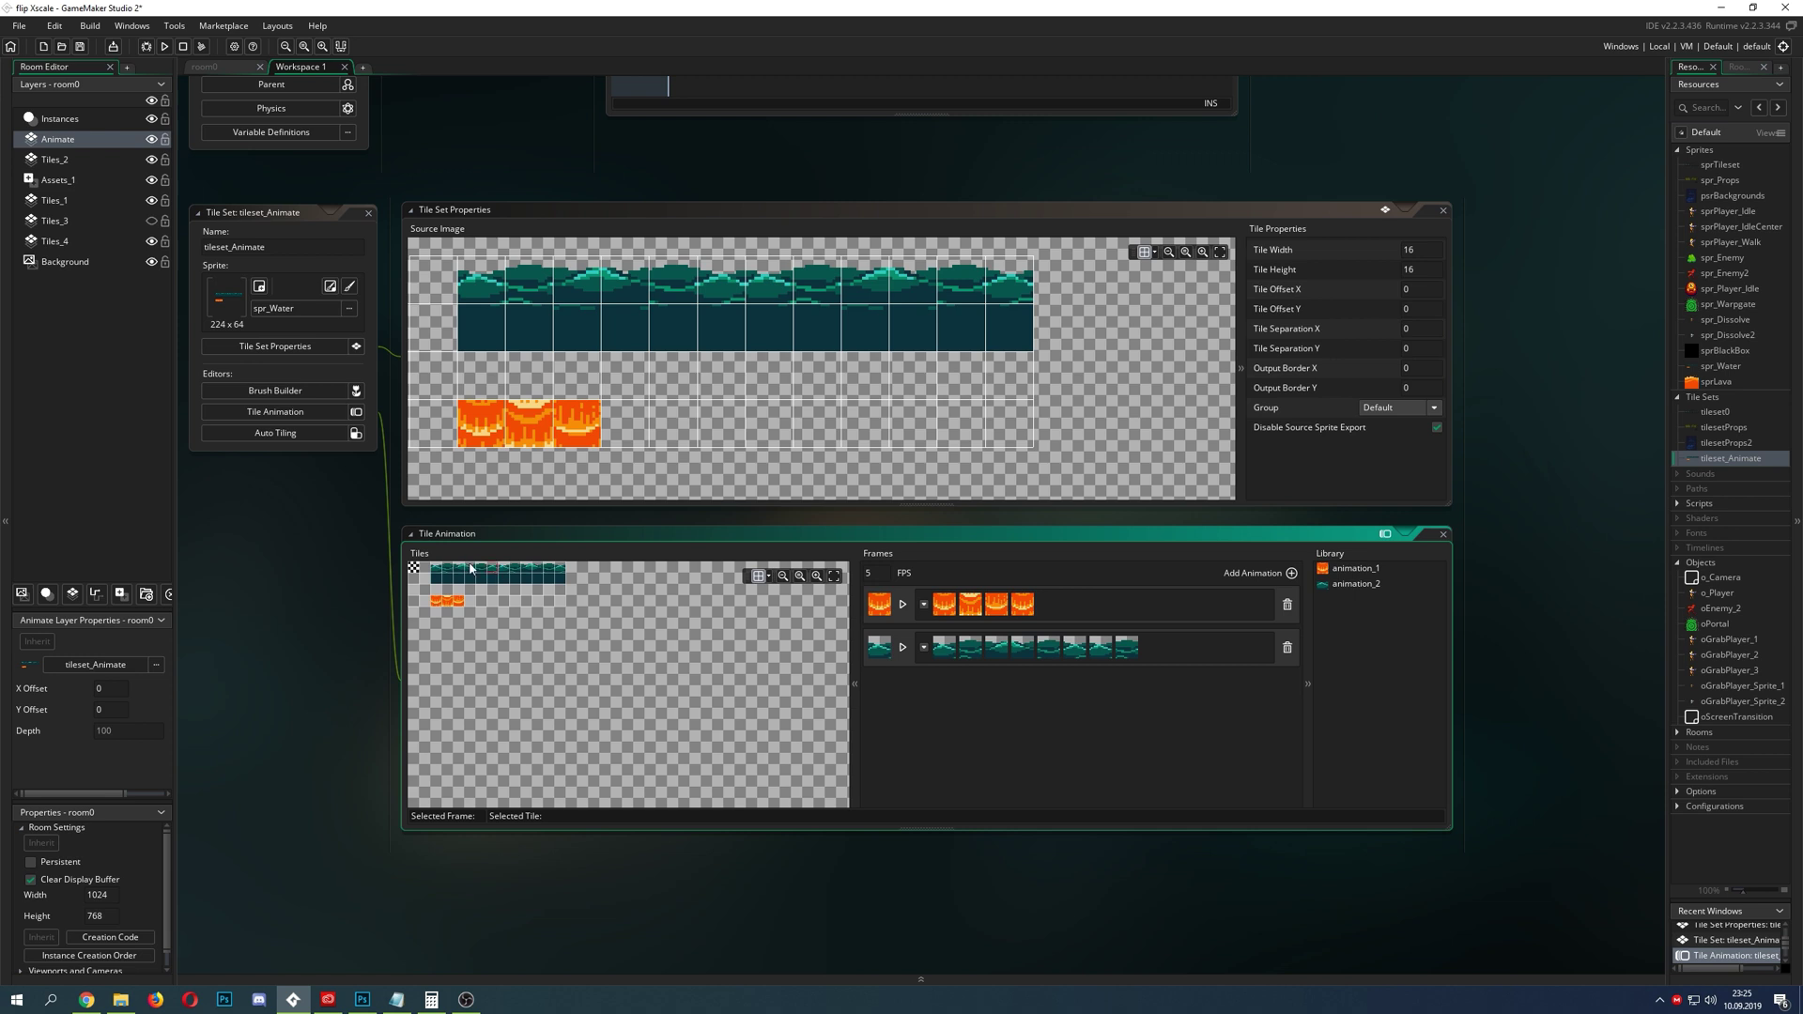
ctrl+scroll(356, 628, up, 5)
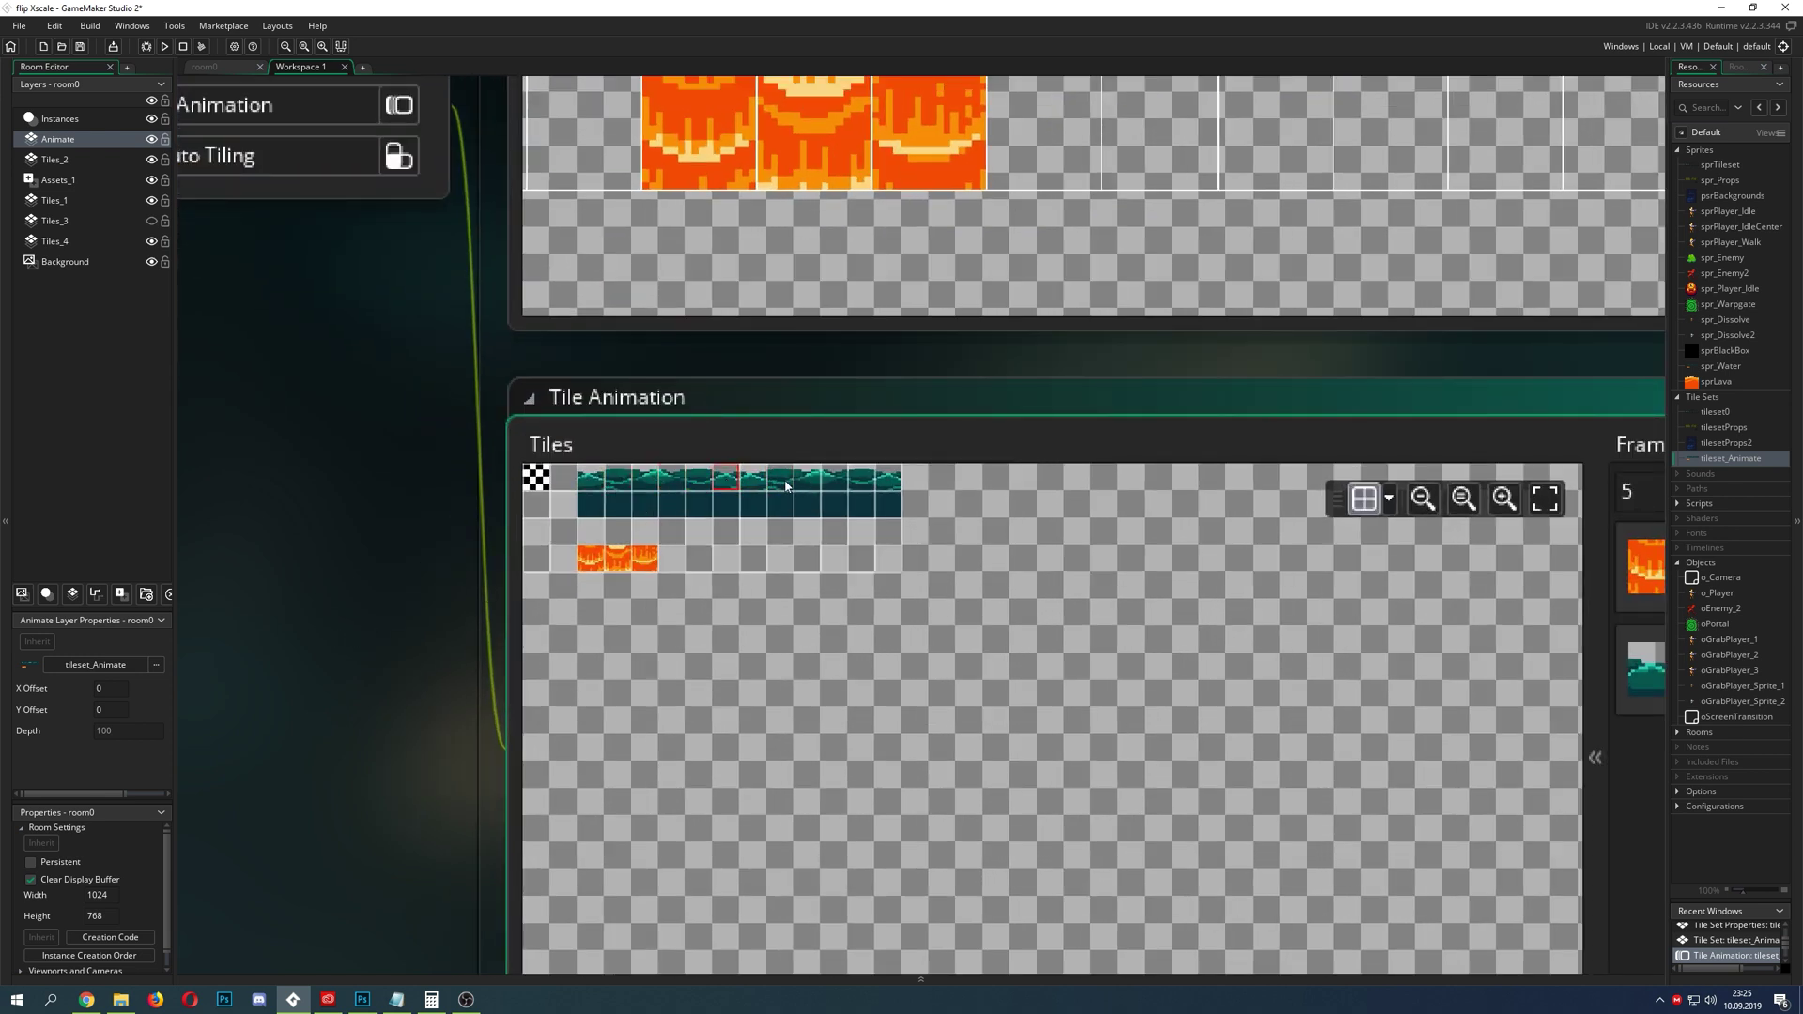
- Return to room0, zoom and pan along the animating lava pool, then select Assets_1
click(226, 67)
ctrl+scroll(753, 387, down, 2)
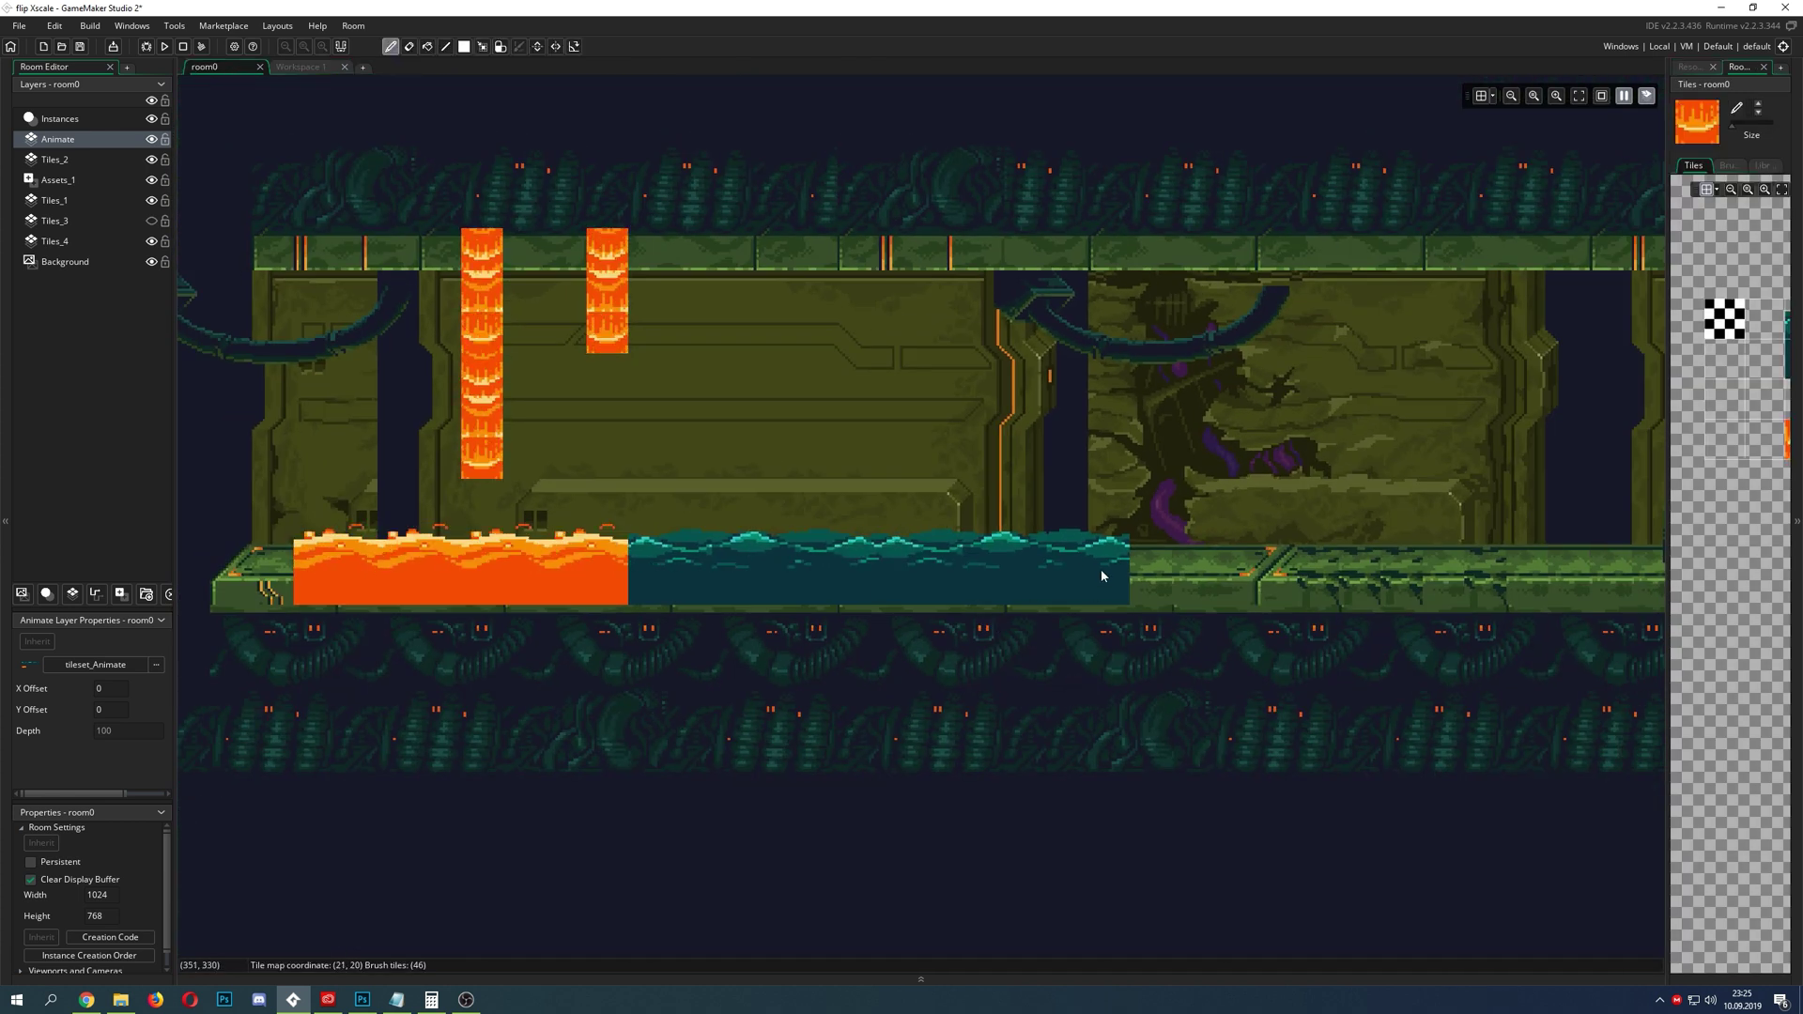
ctrl+scroll(1062, 564, up, 2)
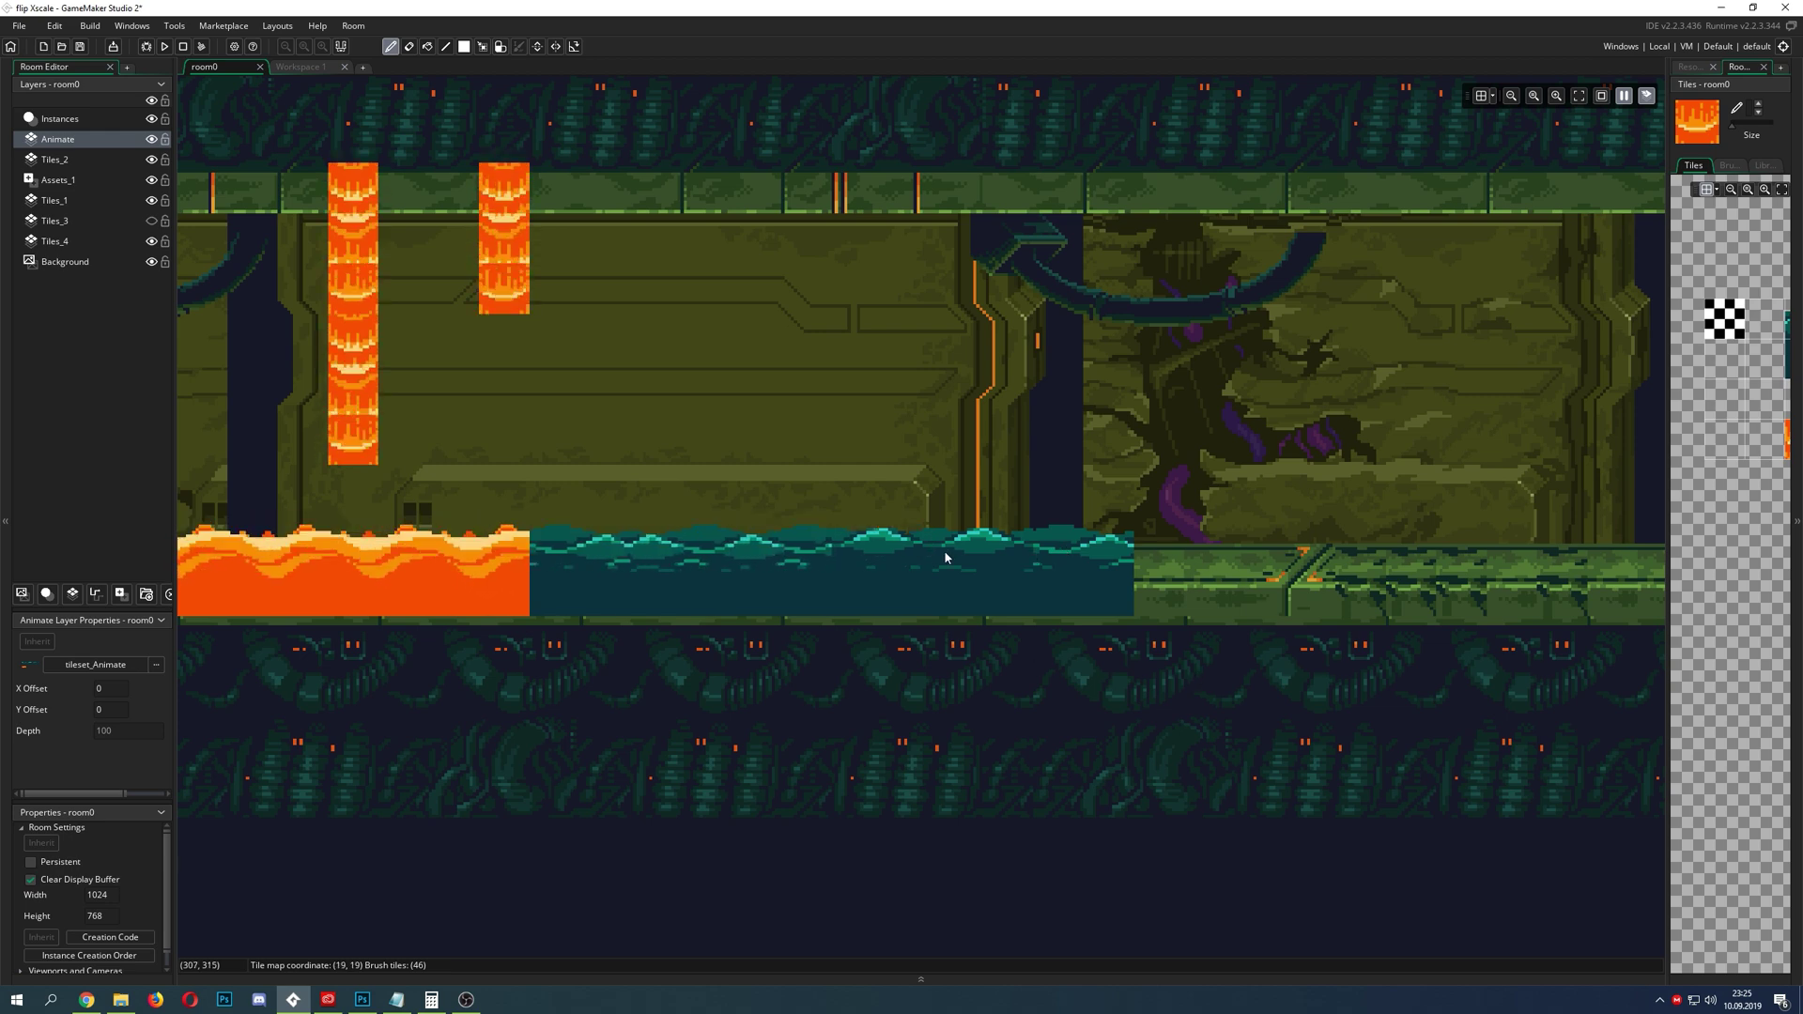
ctrl+scroll(737, 561, down, 3)
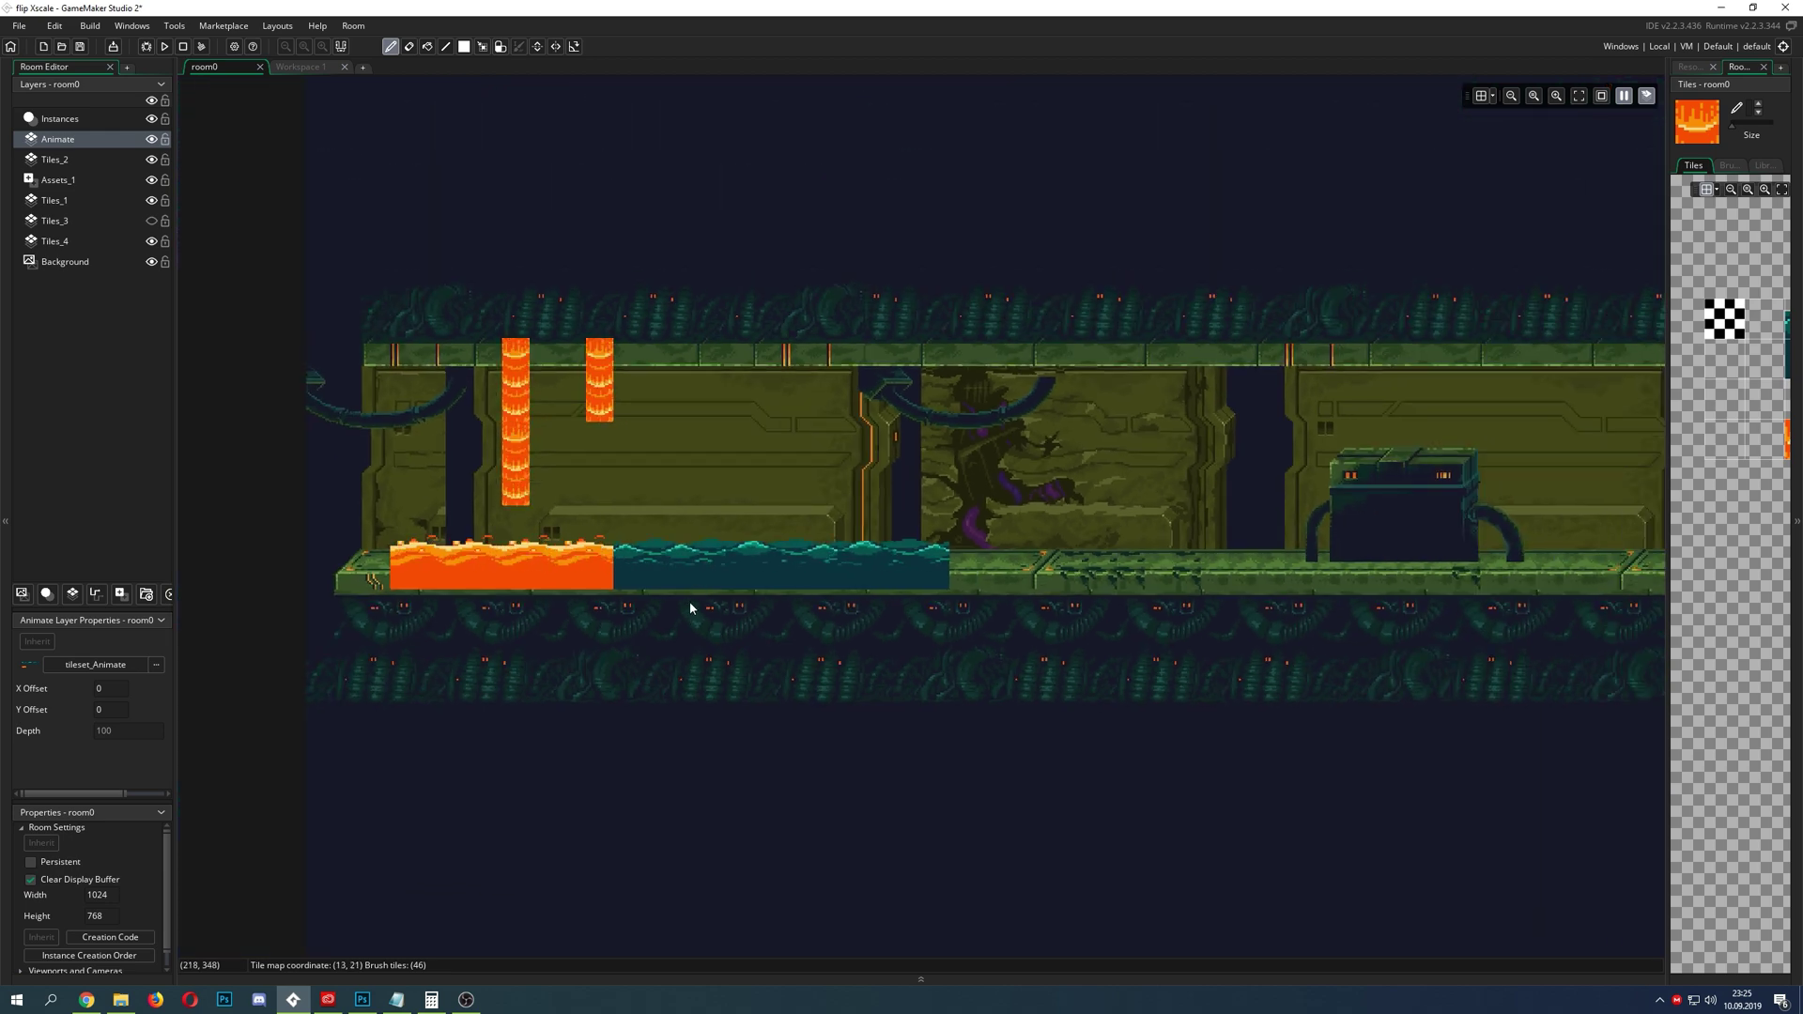
ctrl+scroll(689, 618, up, 1)
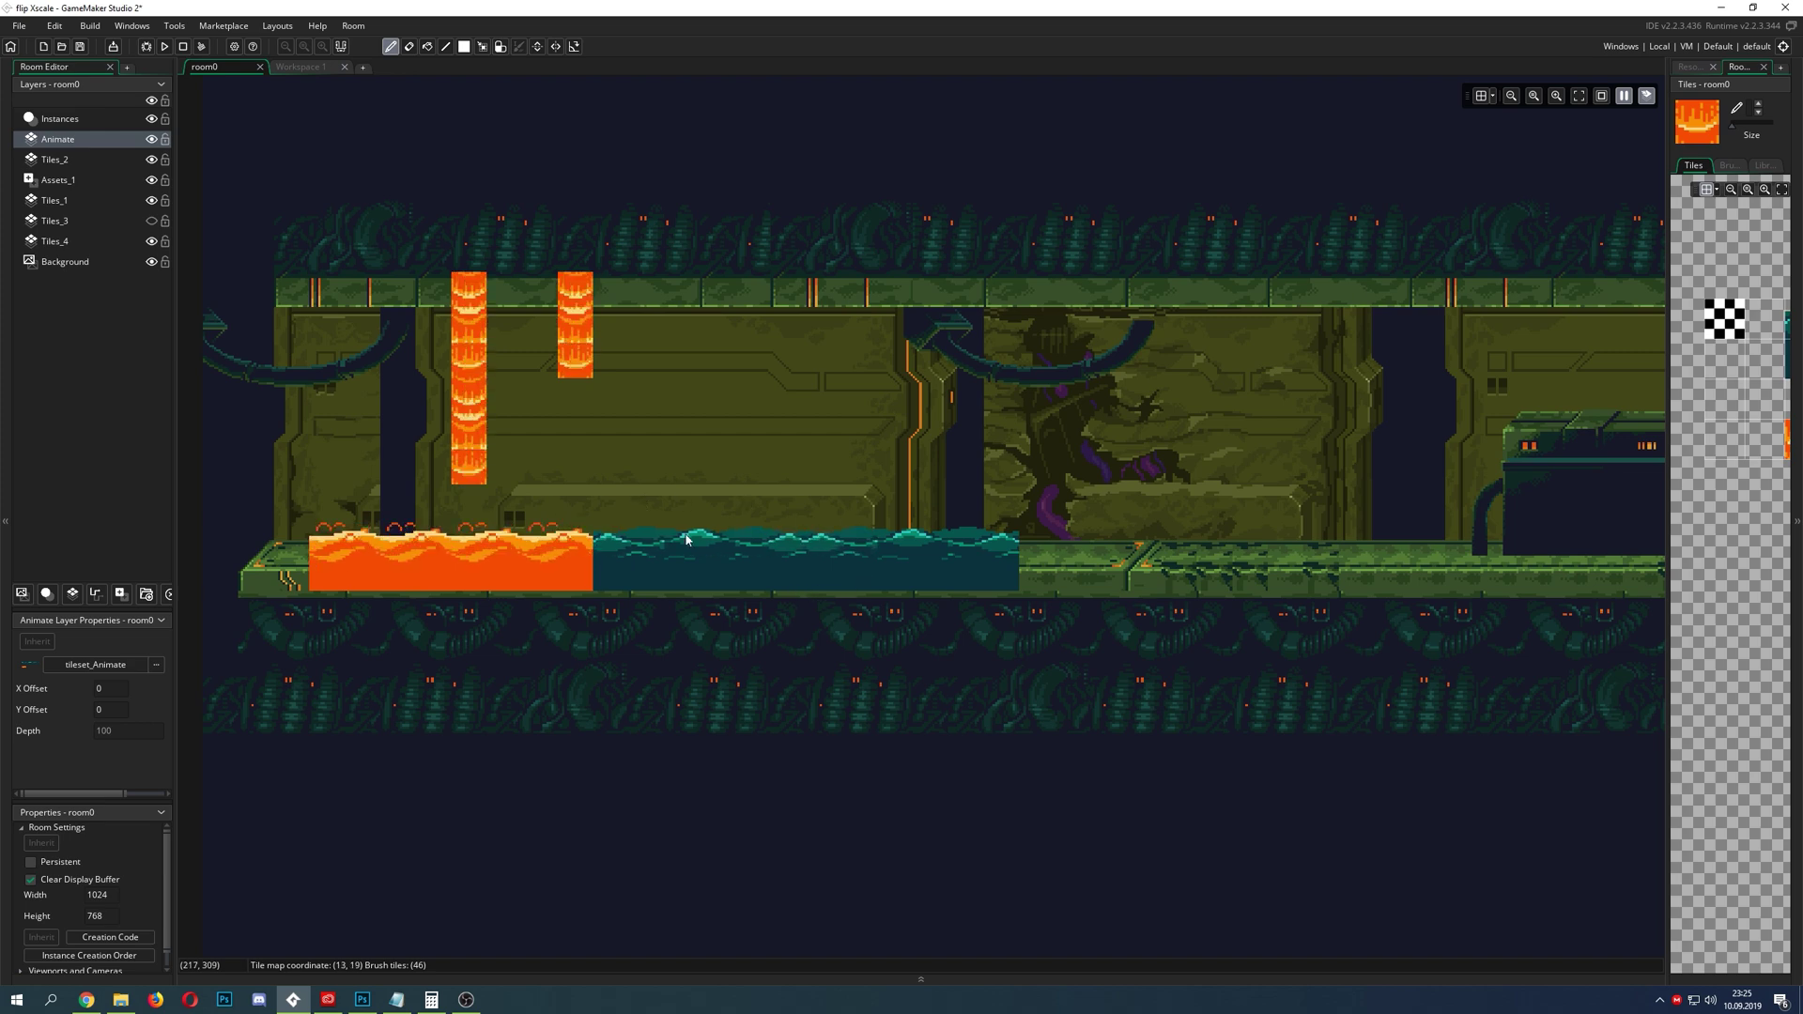
ctrl+scroll(329, 455, up, 1)
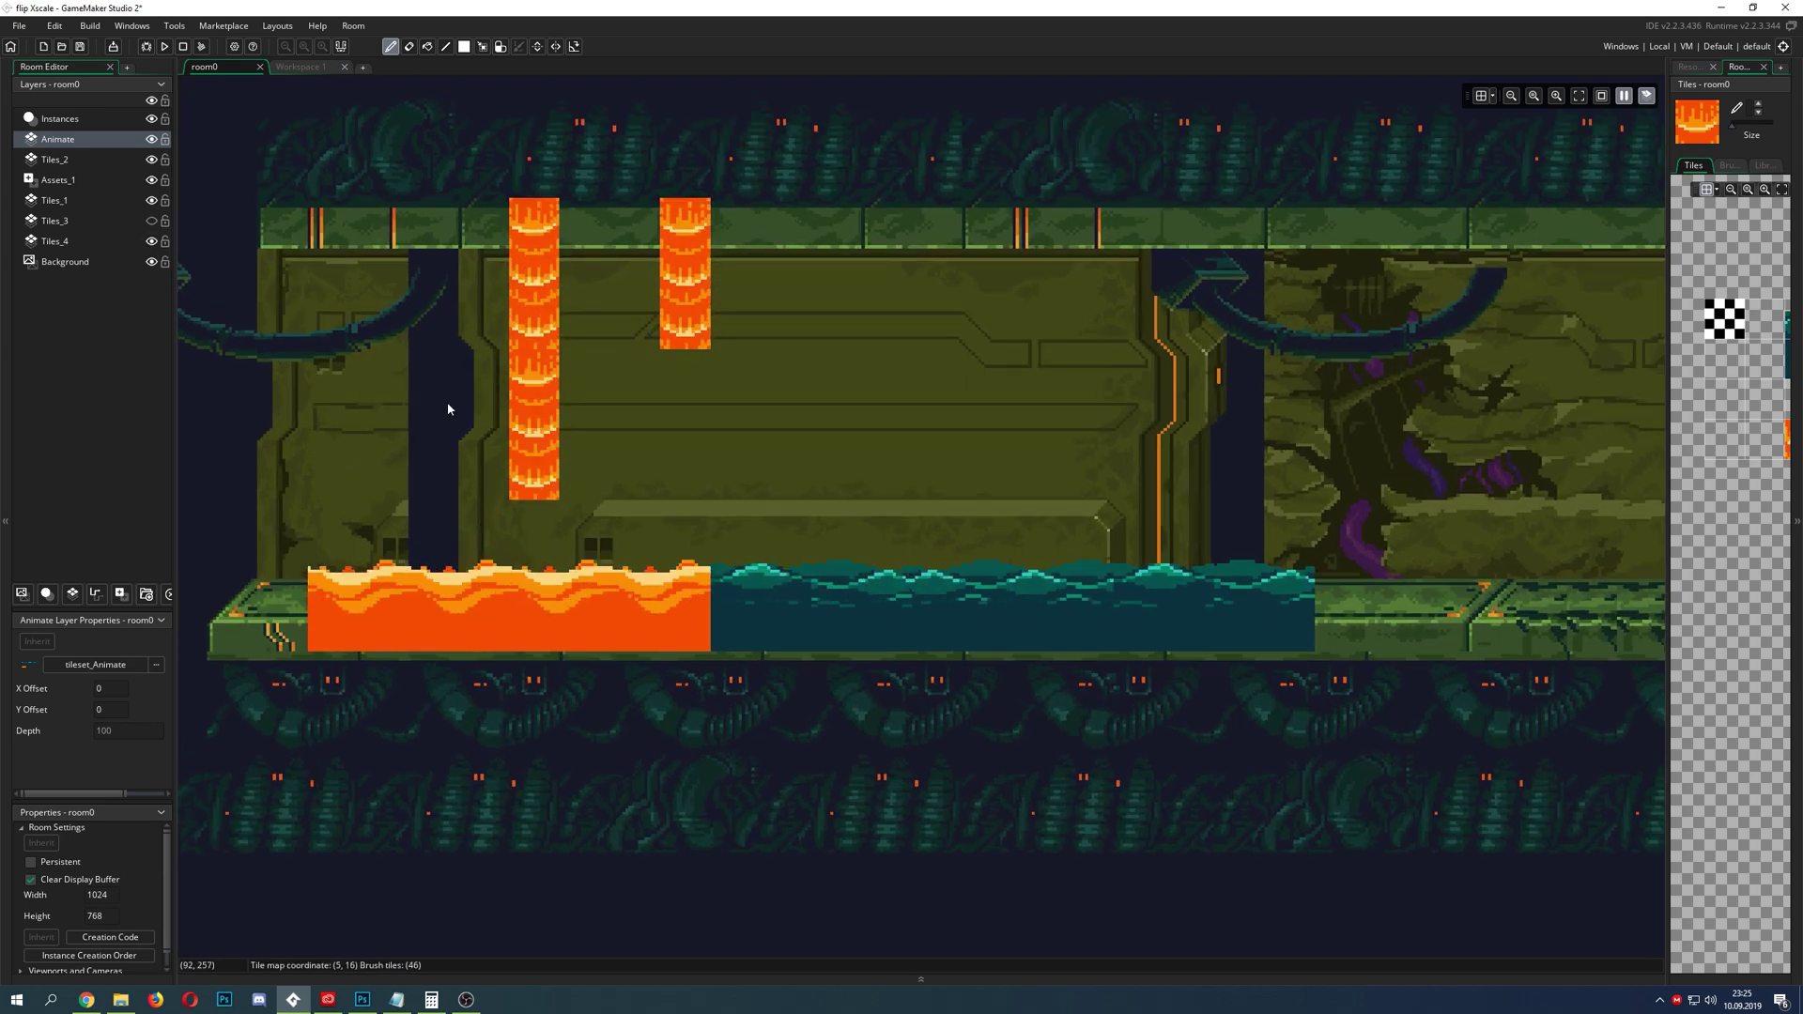
ctrl+scroll(631, 592, up, 1)
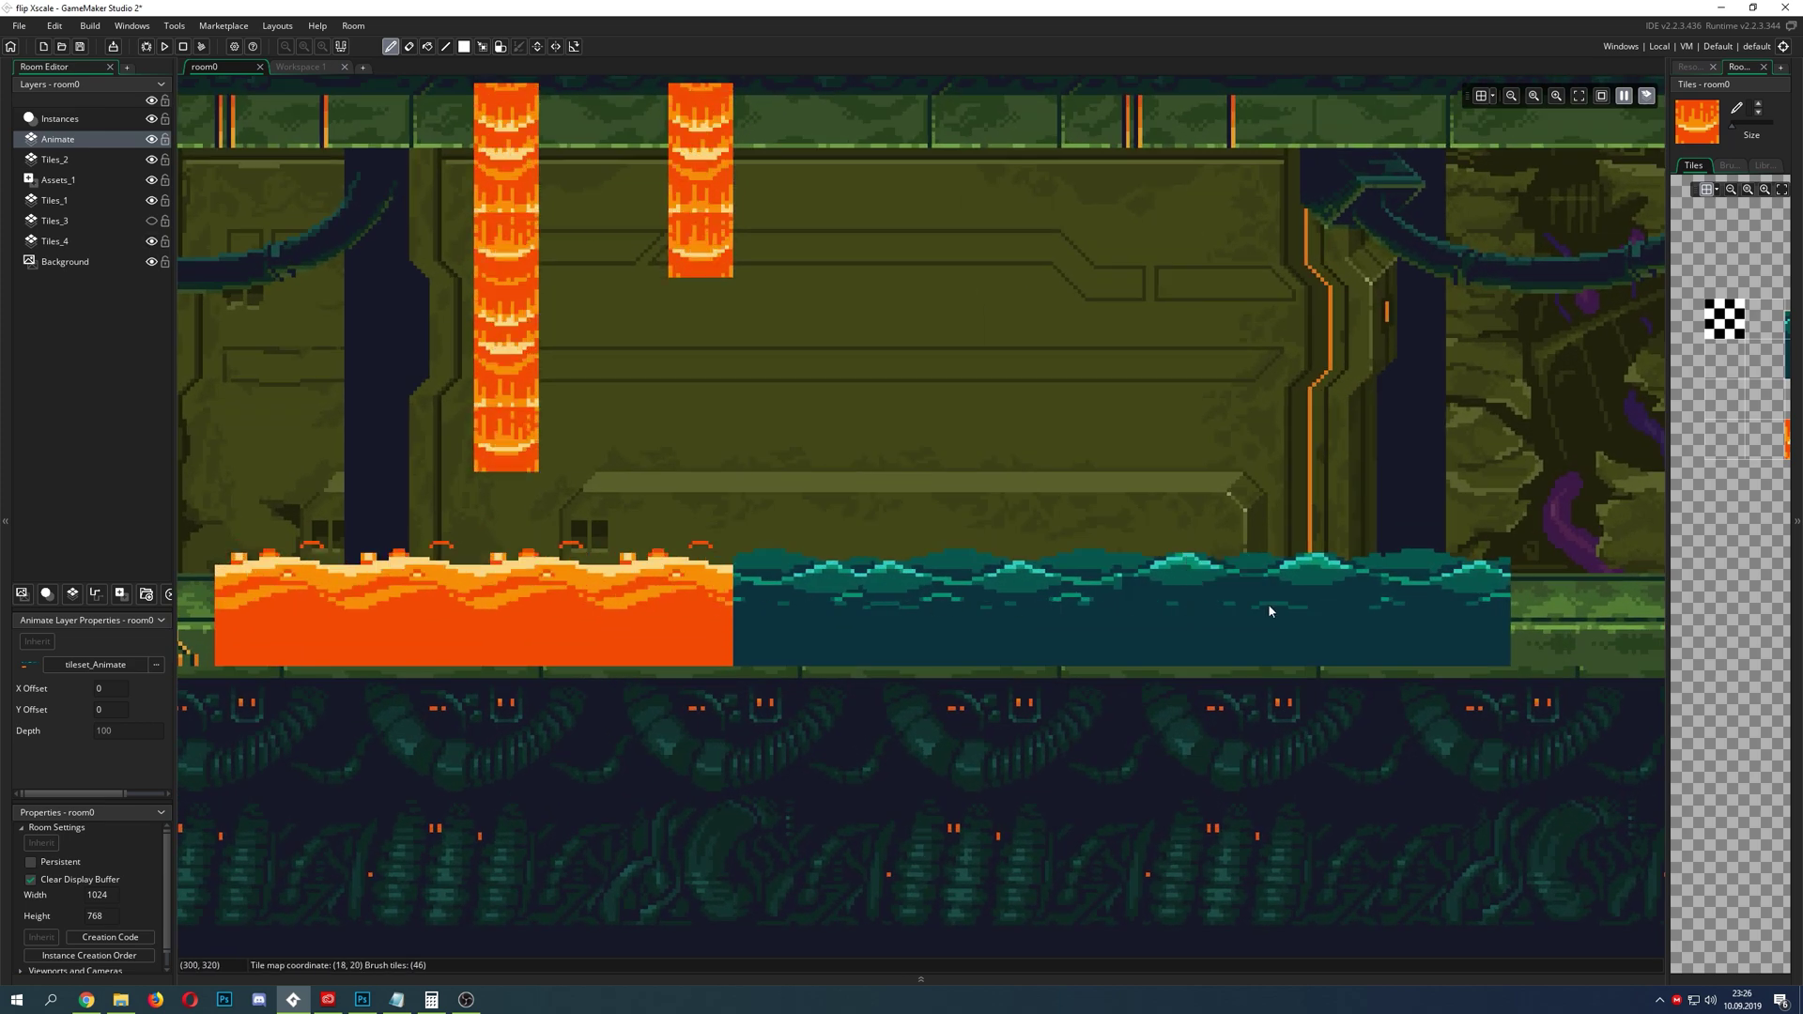
middle_drag(922, 599, 1066, 599)
click(134, 180)
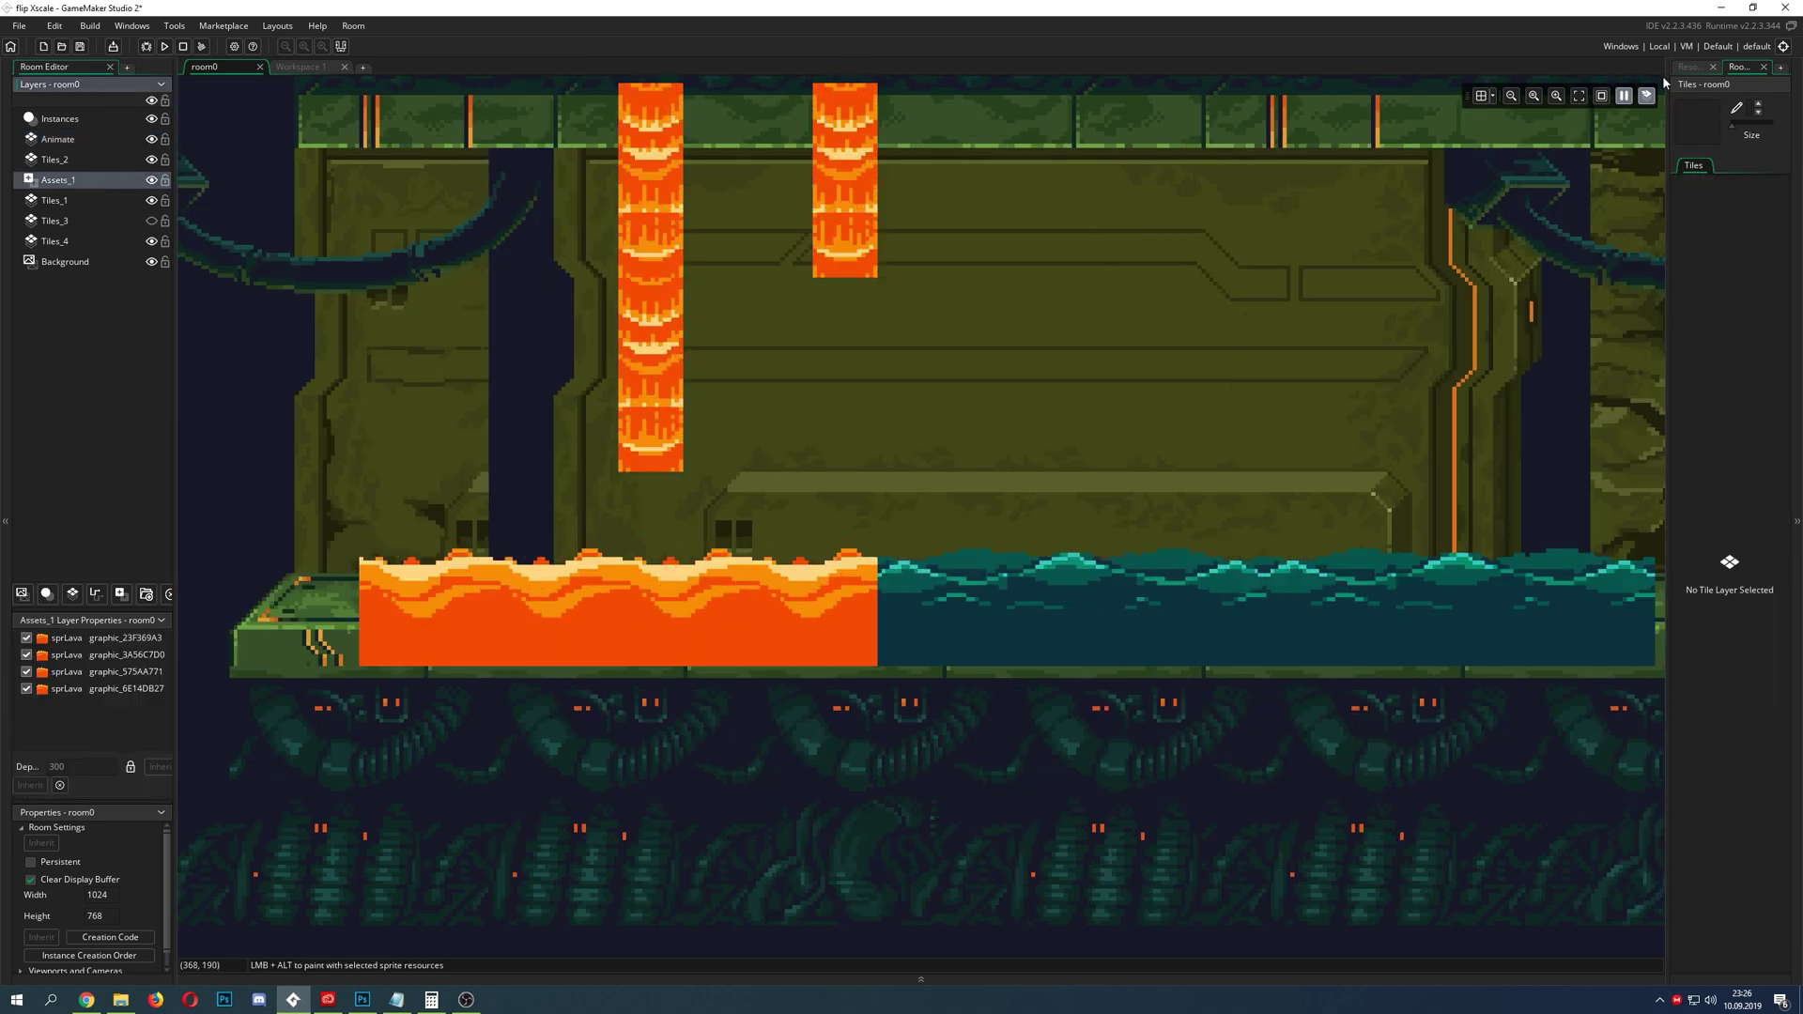
- Drop a new sprLava sprite on Assets_1 just left of the existing lava pool
click(1688, 67)
drag(1668, 281, 1318, 328)
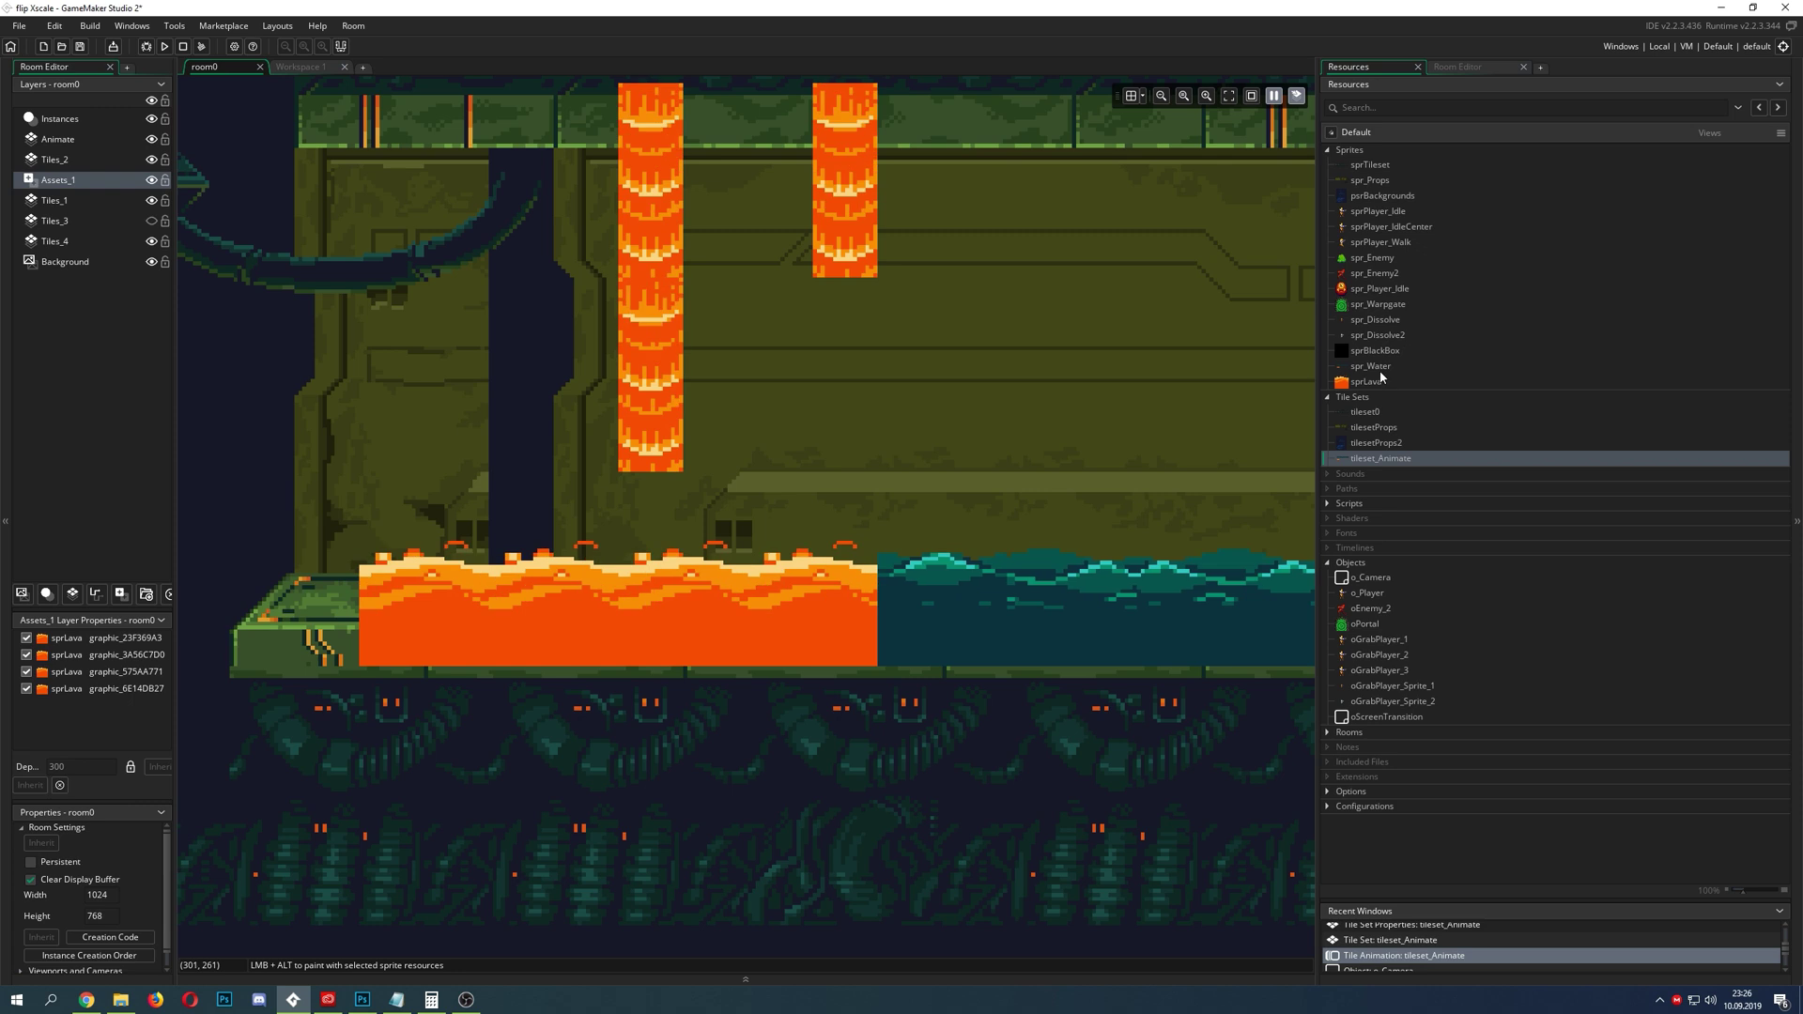
click(1378, 380)
middle_drag(942, 463, 1234, 463)
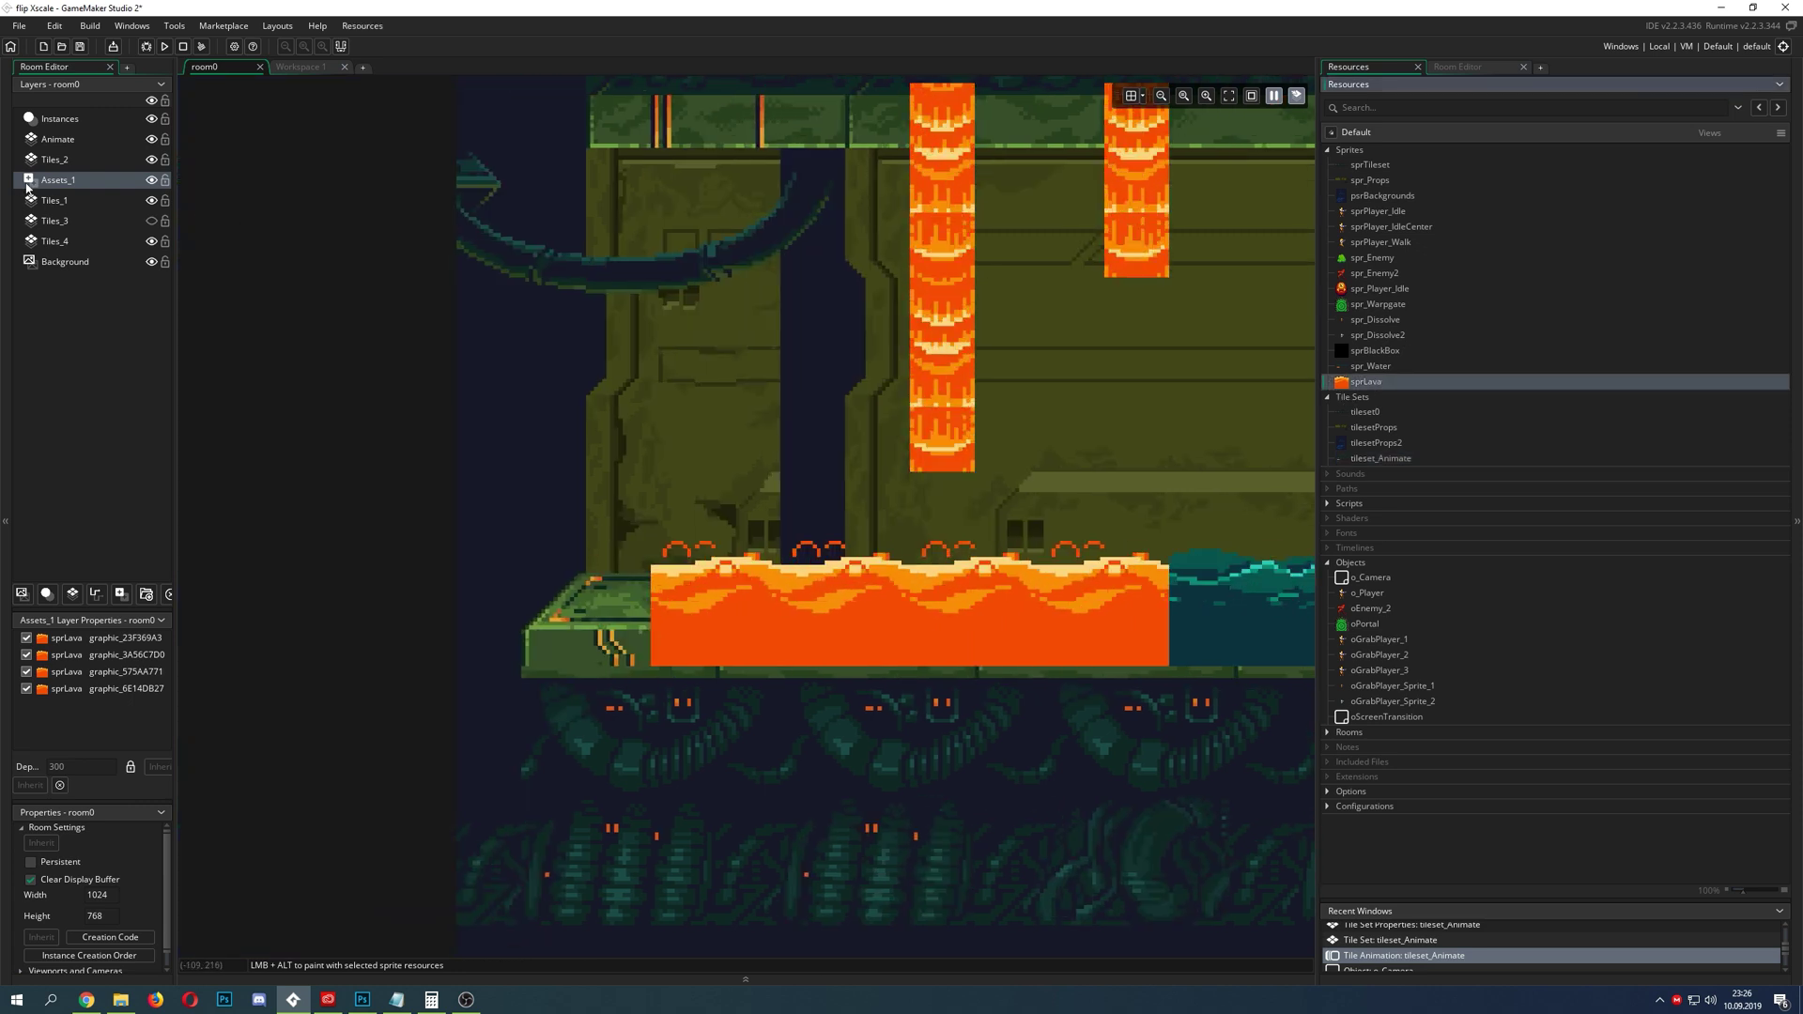
alt+click(545, 554)
drag(545, 555, 523, 544)
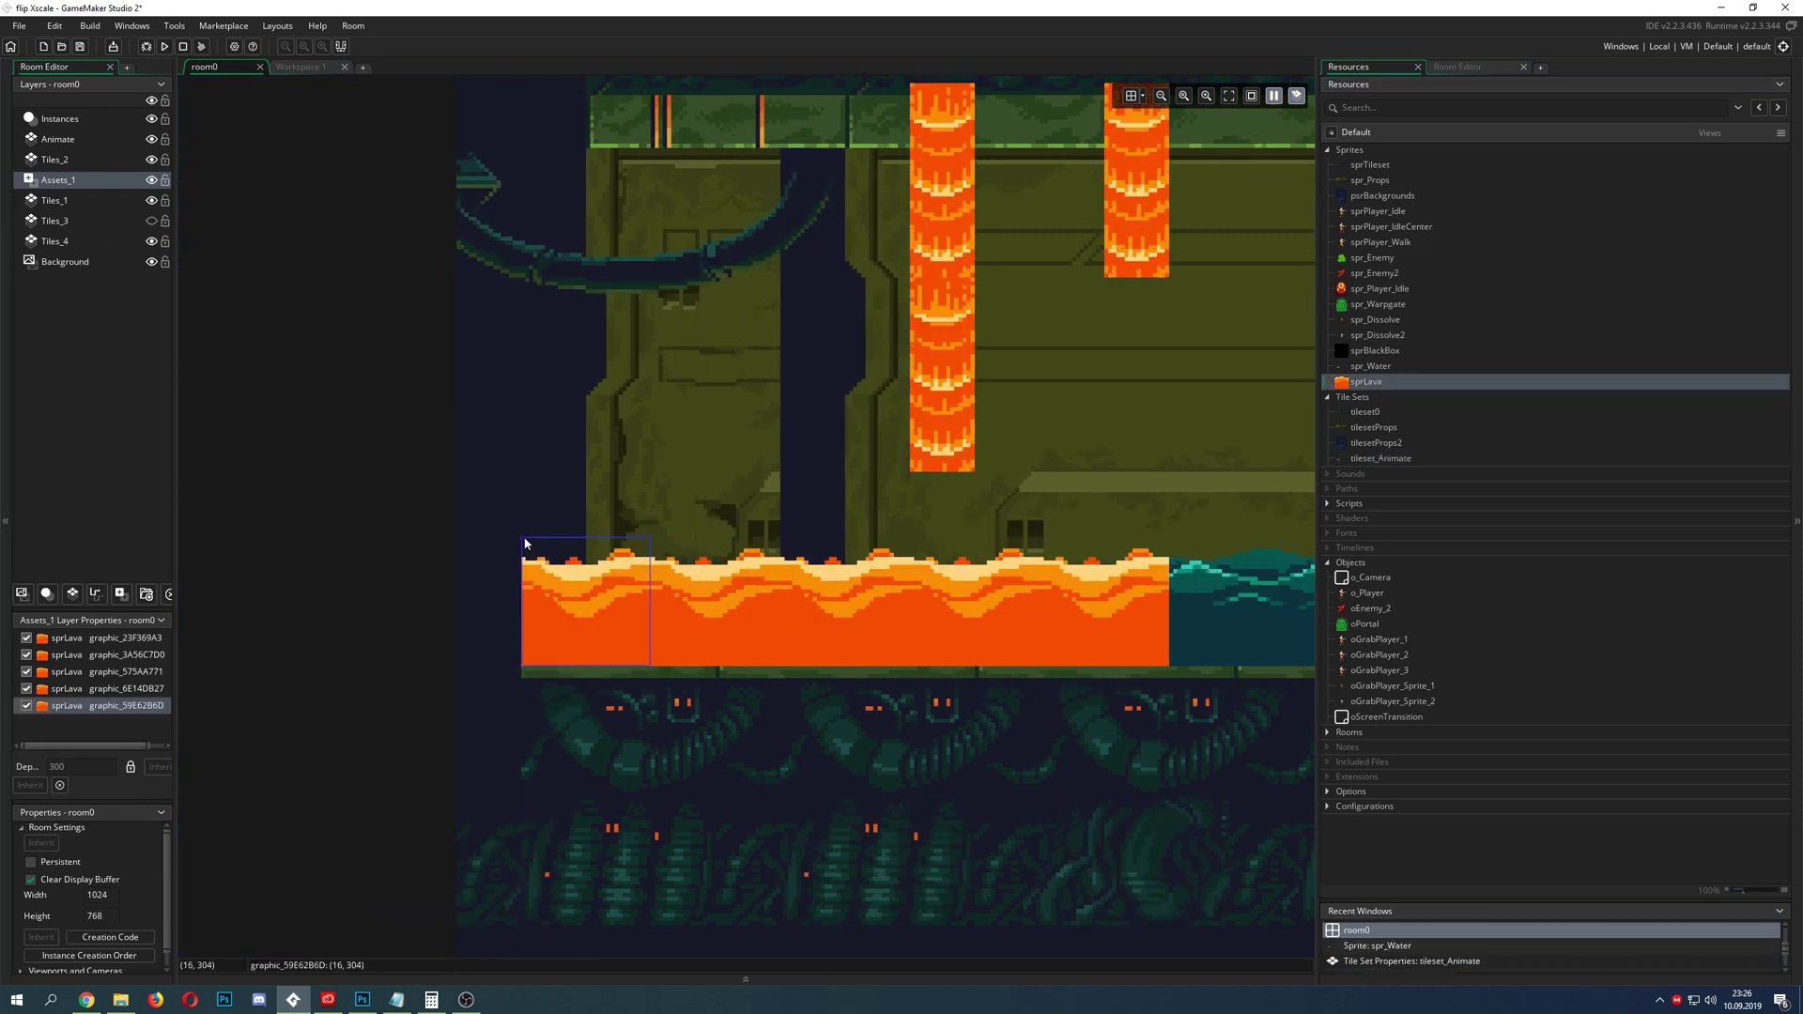
- Make Tiles_1 the active layer and scroll around the room view
click(54, 200)
ctrl+scroll(892, 709, down, 2)
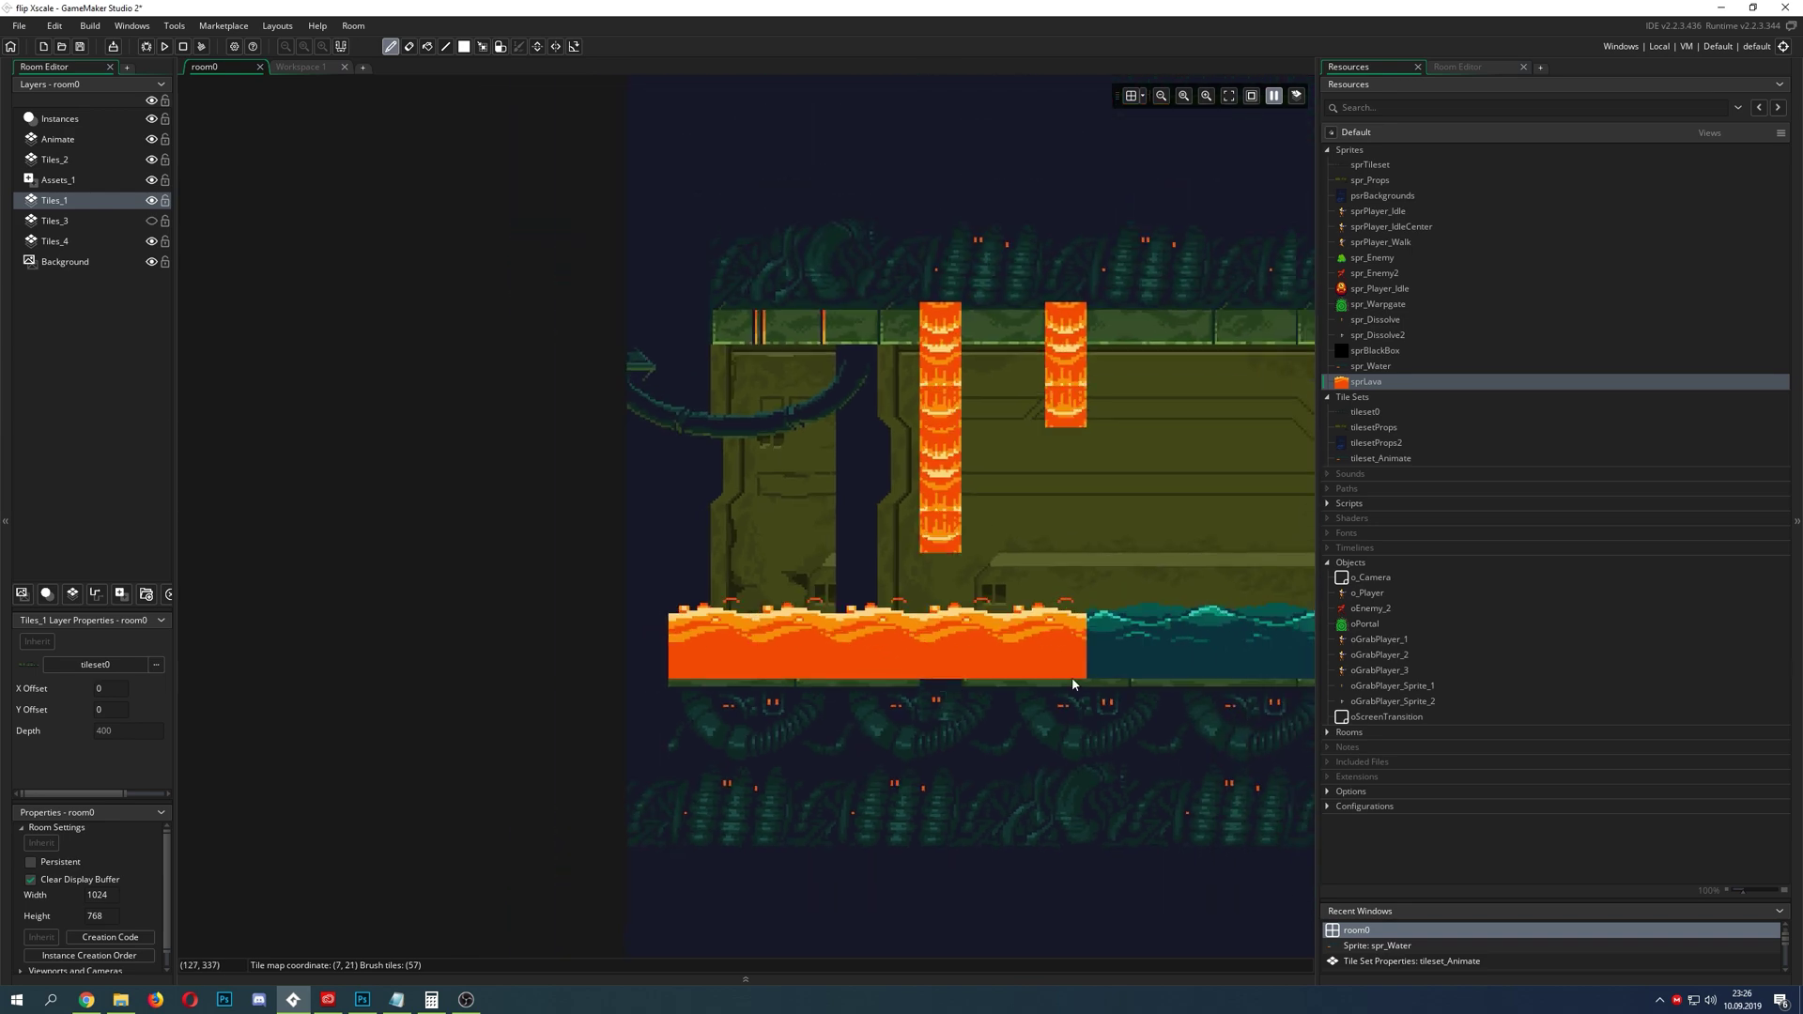
shift+scroll(1044, 674, right, 4)
ctrl+scroll(1041, 707, up, 3)
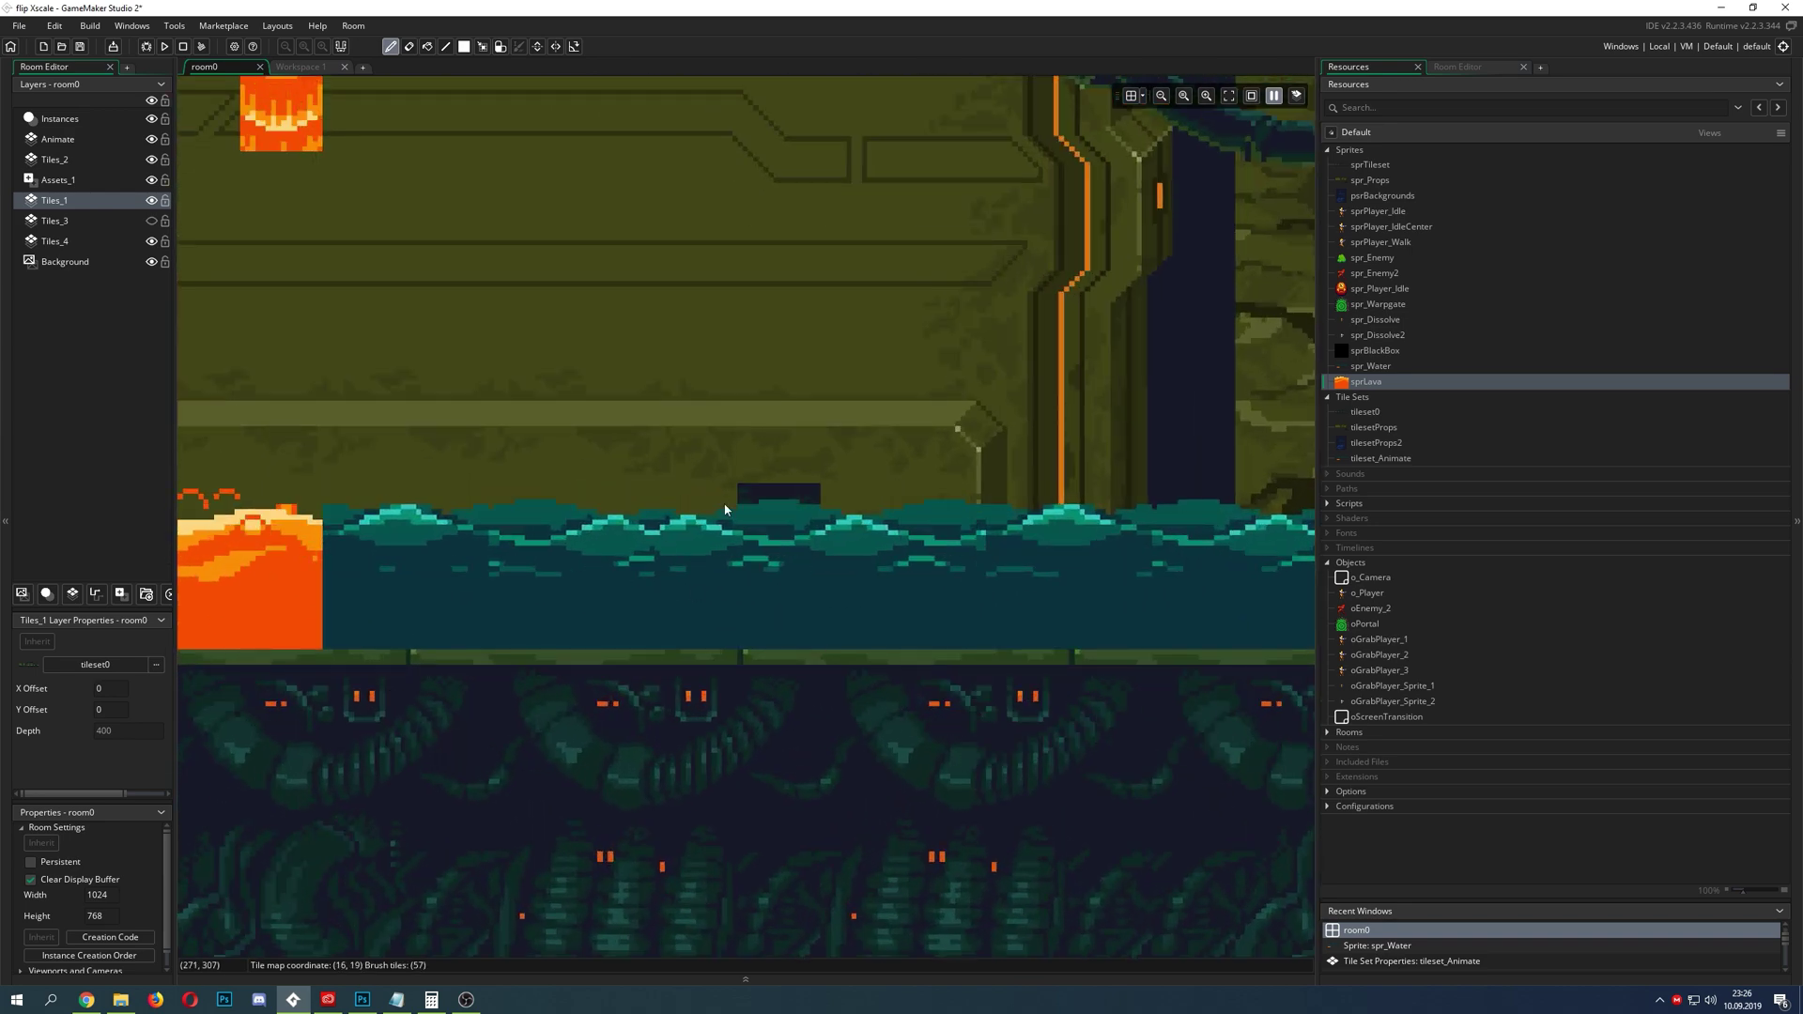
ctrl+scroll(808, 588, down, 3)
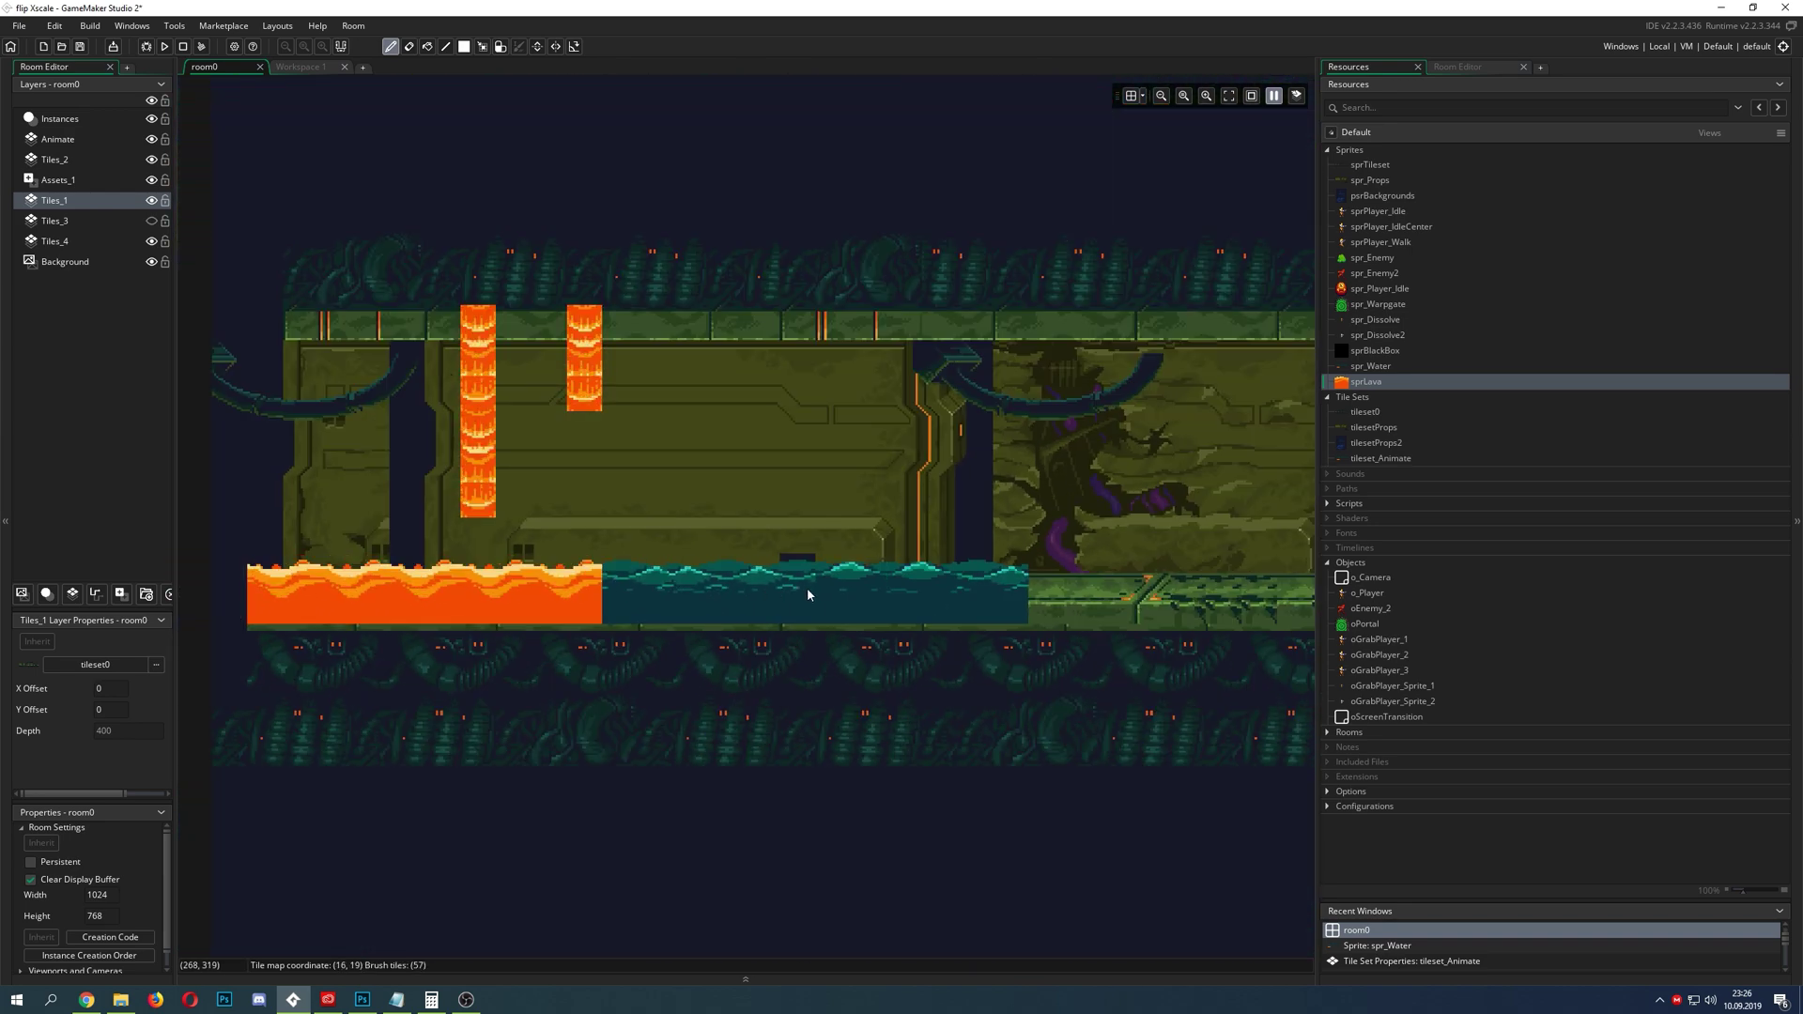